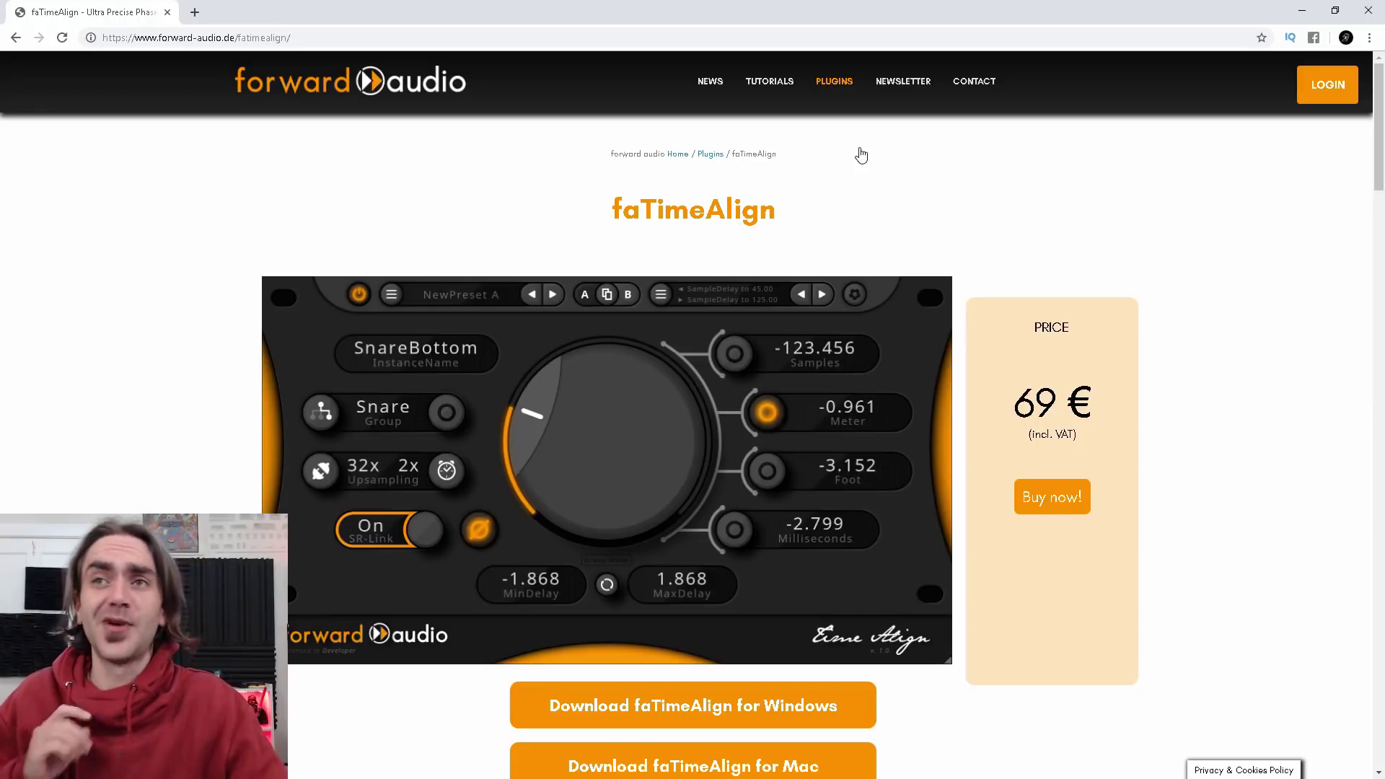
- Switch to Cubase and try several track delay values on the Bass Synth track, resetting the delay to zero
left_click(1304, 12)
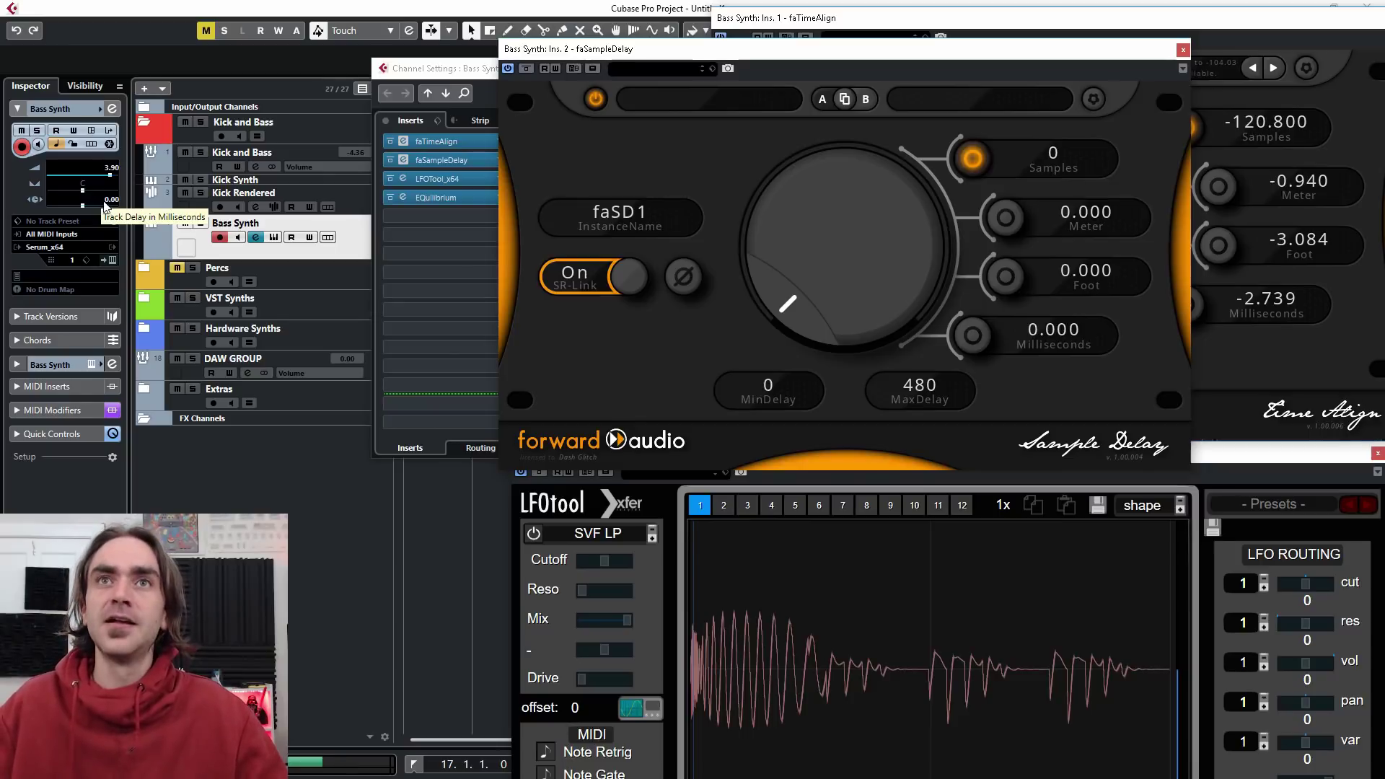
left_click(102, 205)
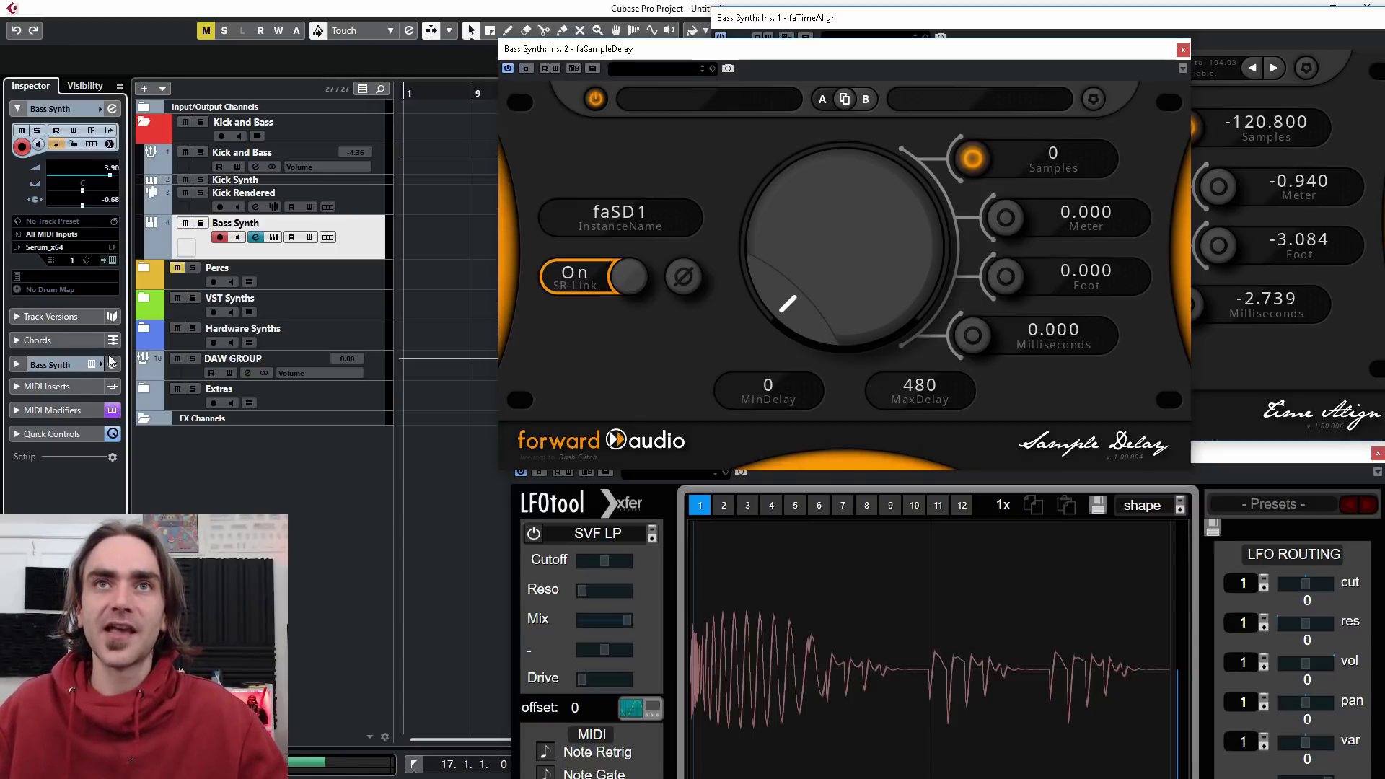
scroll(101, 201, "down", 5)
scroll(101, 202, "up", 7)
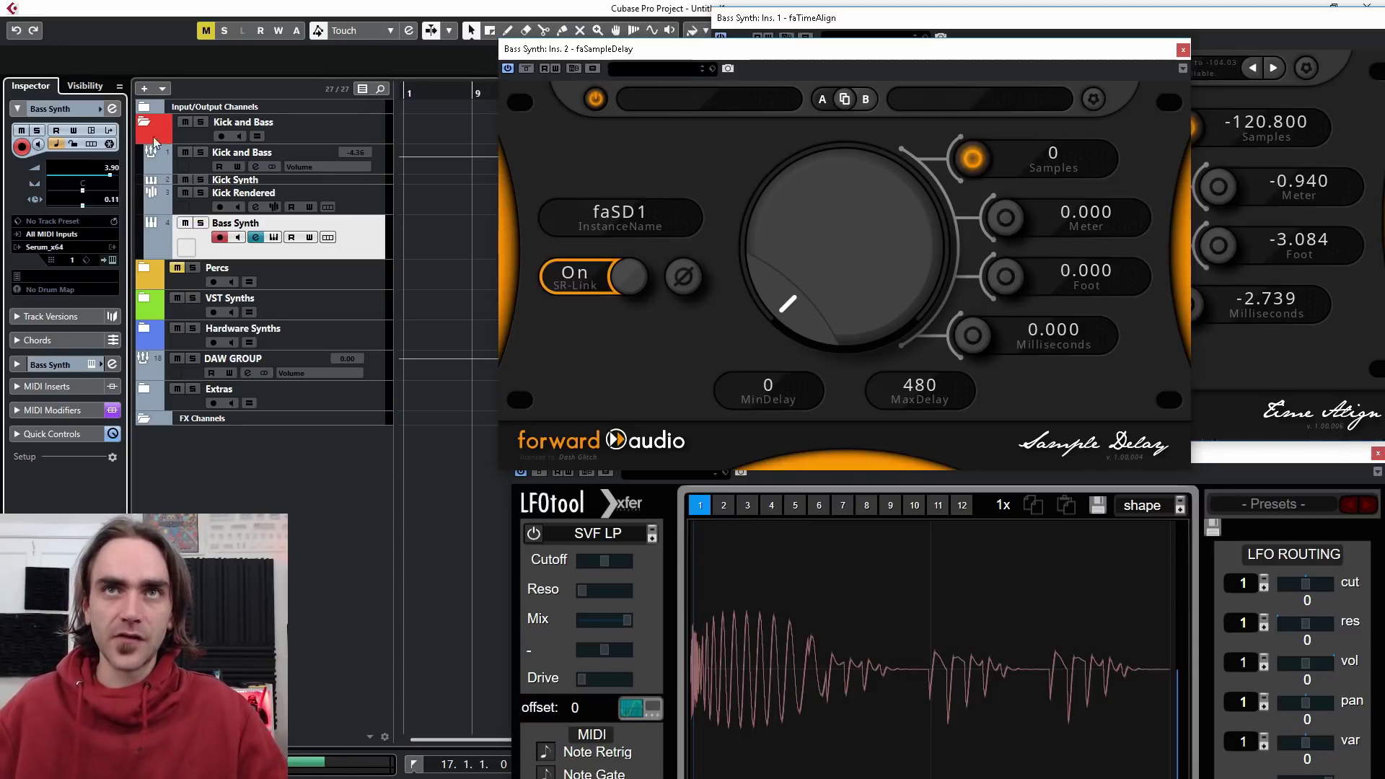
scroll(101, 199, "down", 4)
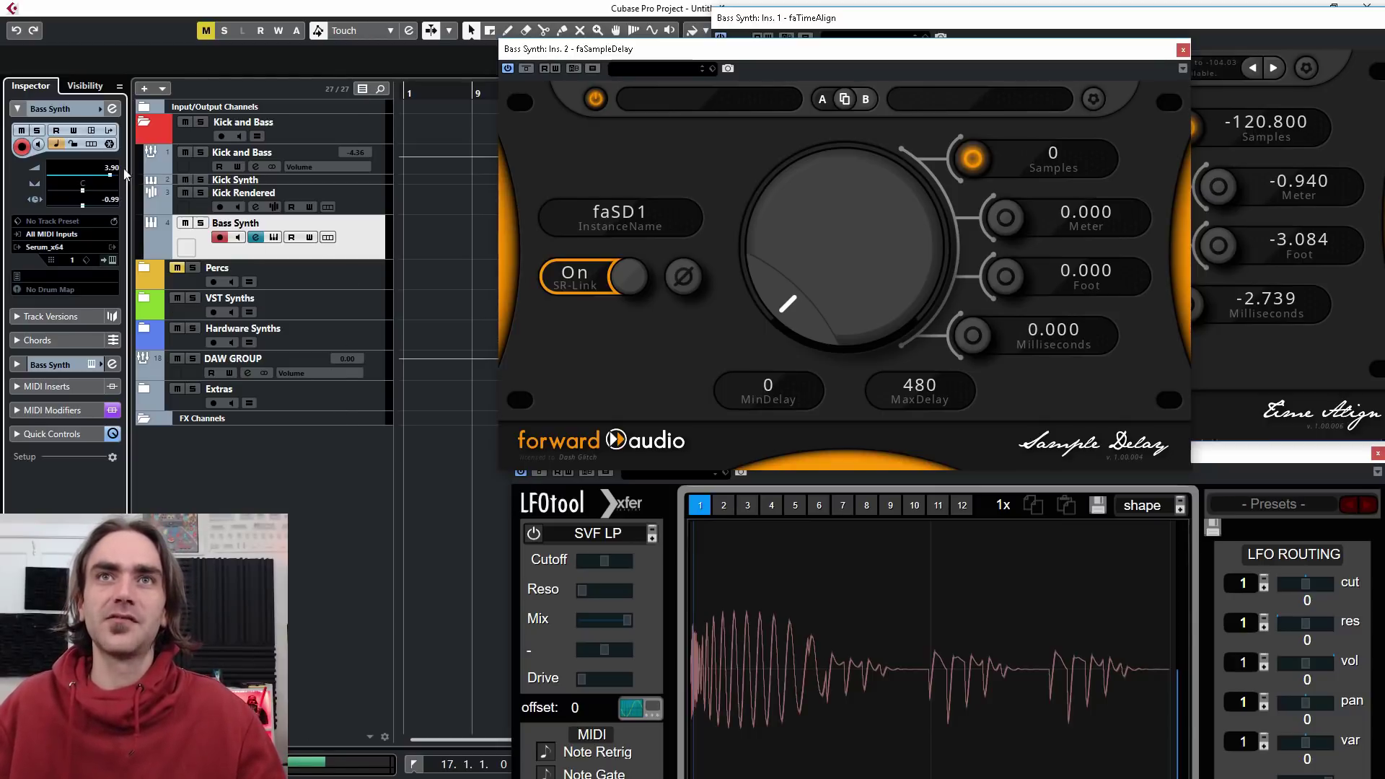
scroll(111, 202, "down", 6)
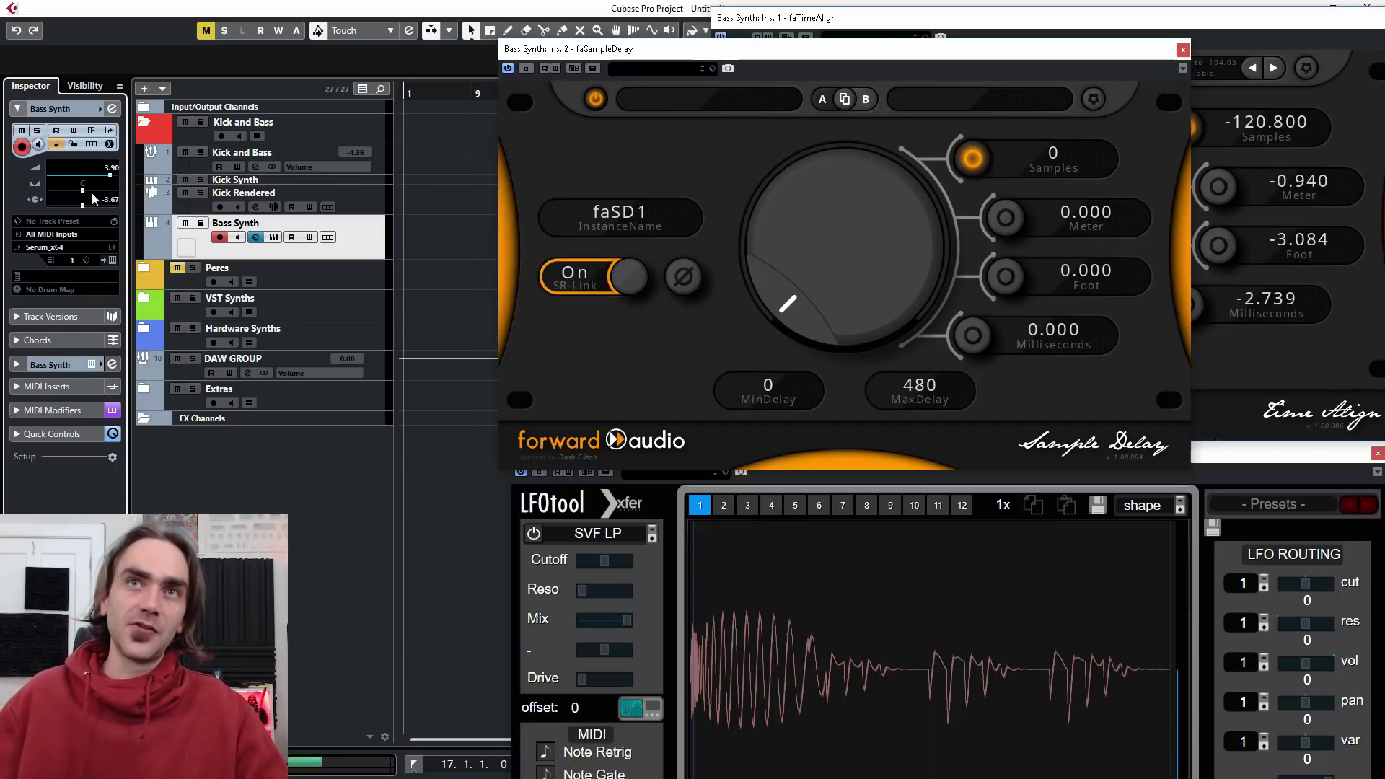
scroll(101, 199, "down", 6)
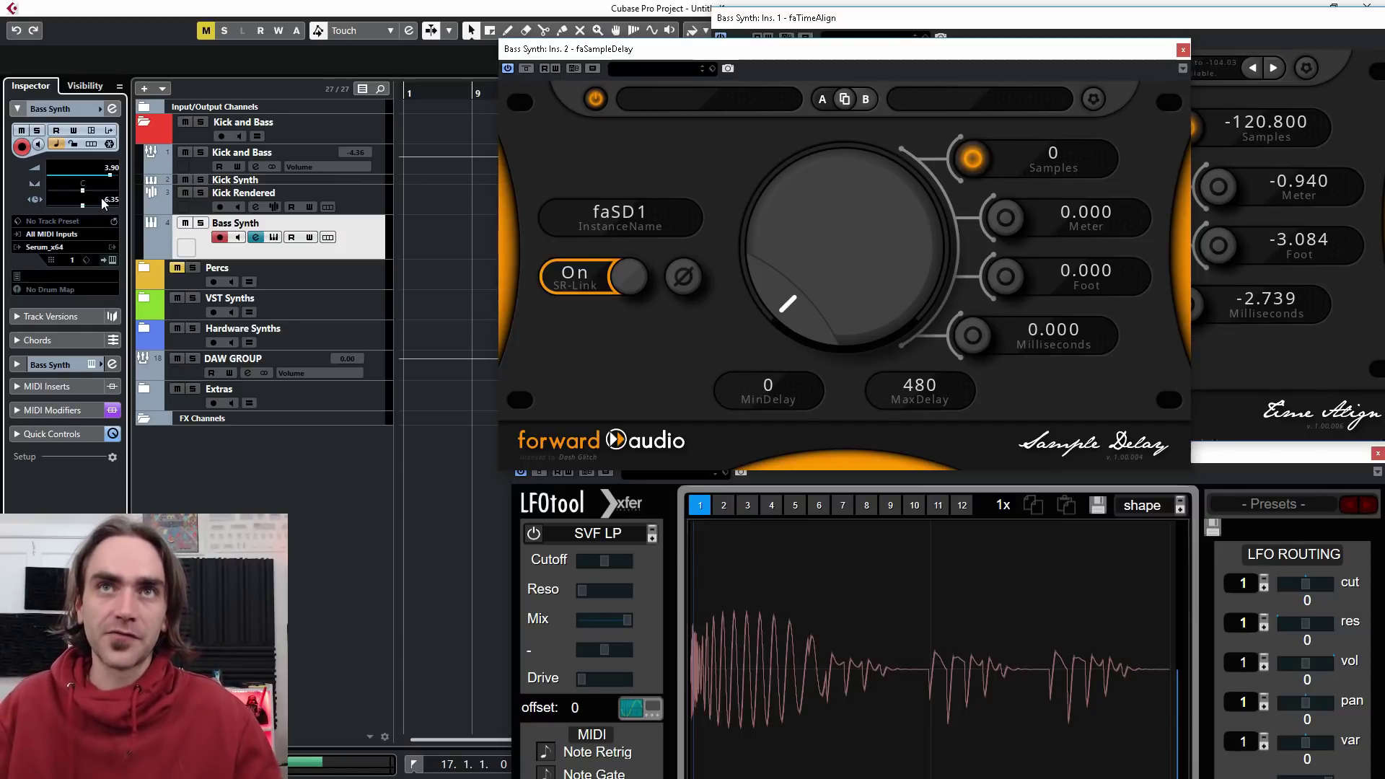
left_click_drag(83, 206, 81, 209)
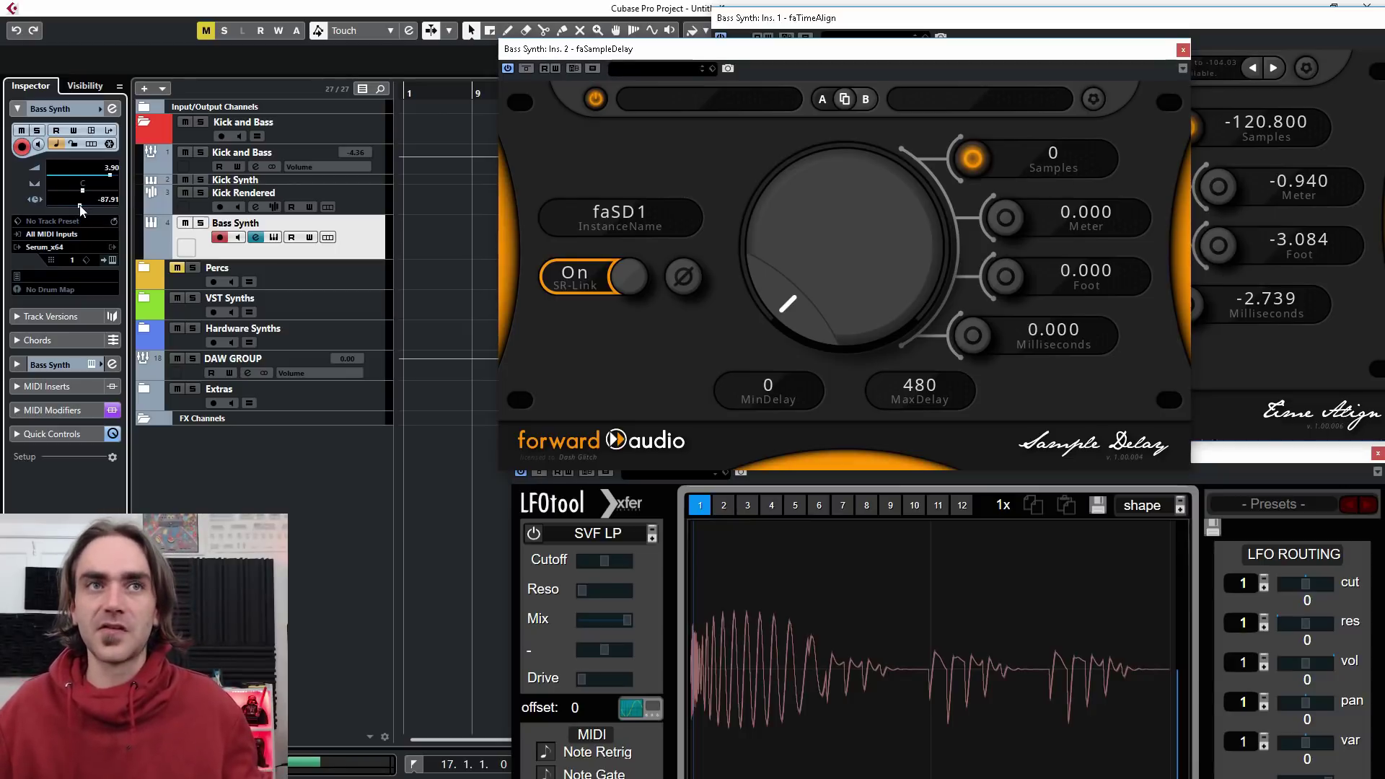
left_click(84, 206, "ctrl")
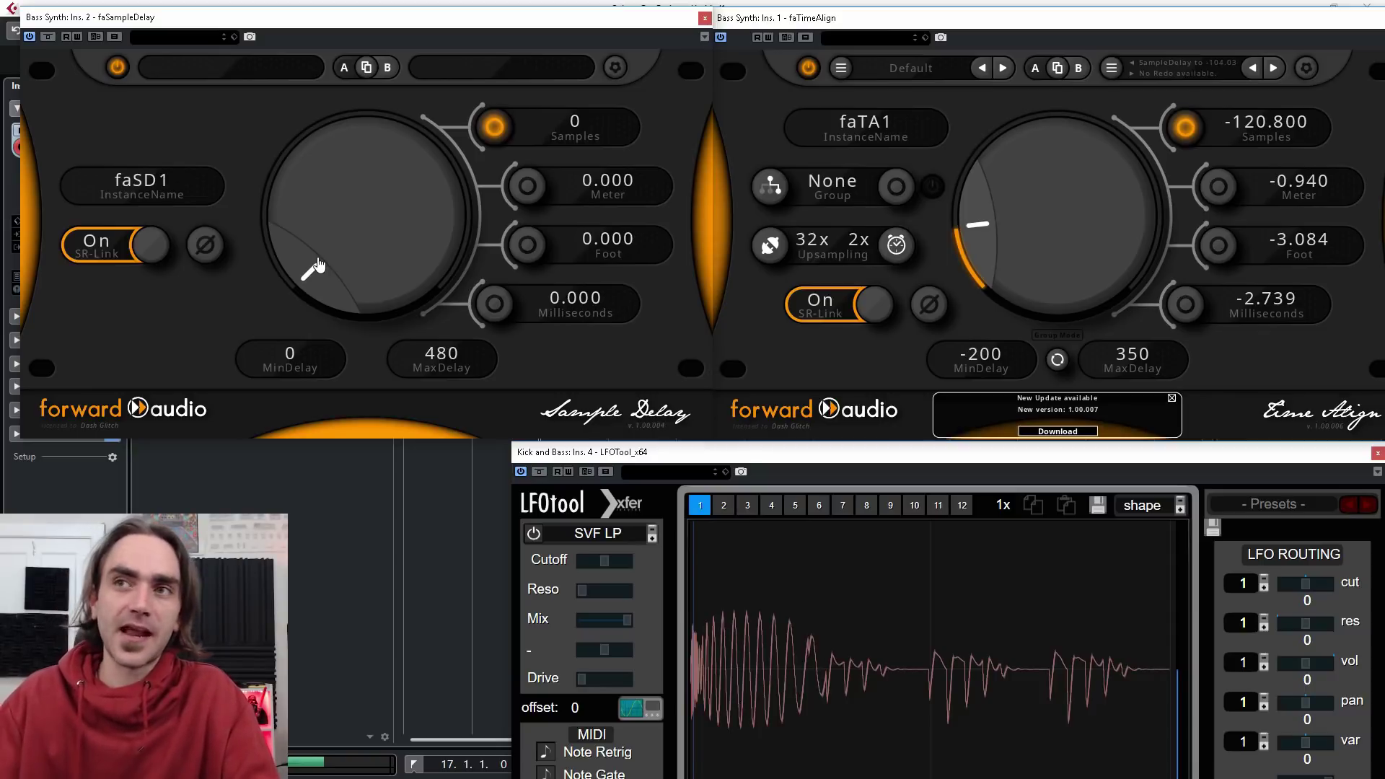
- Reposition the LFOTool window and try a delay of 146 samples in faSampleDelay, returning it to 0
left_click_drag(910, 457, 913, 345)
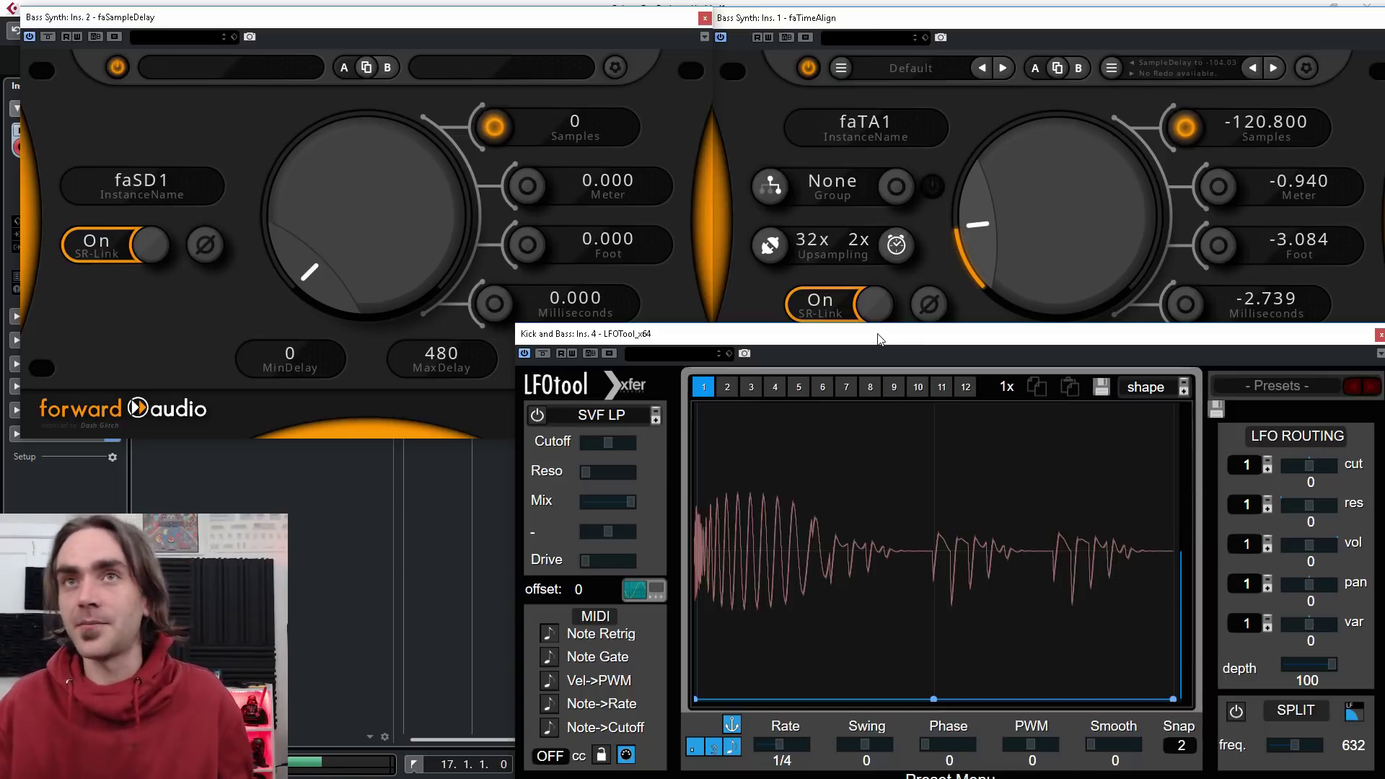
left_click_drag(879, 338, 865, 482)
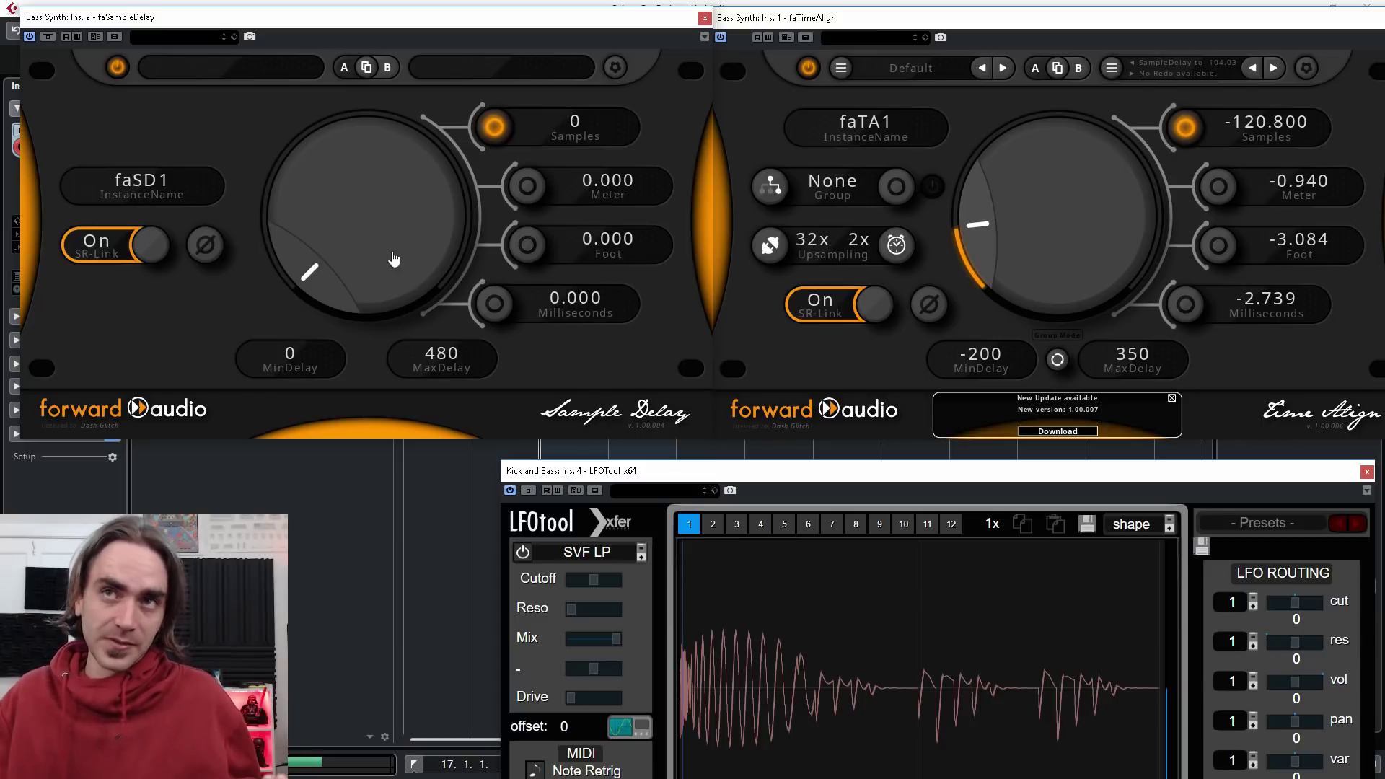
left_click_drag(346, 257, 345, 230)
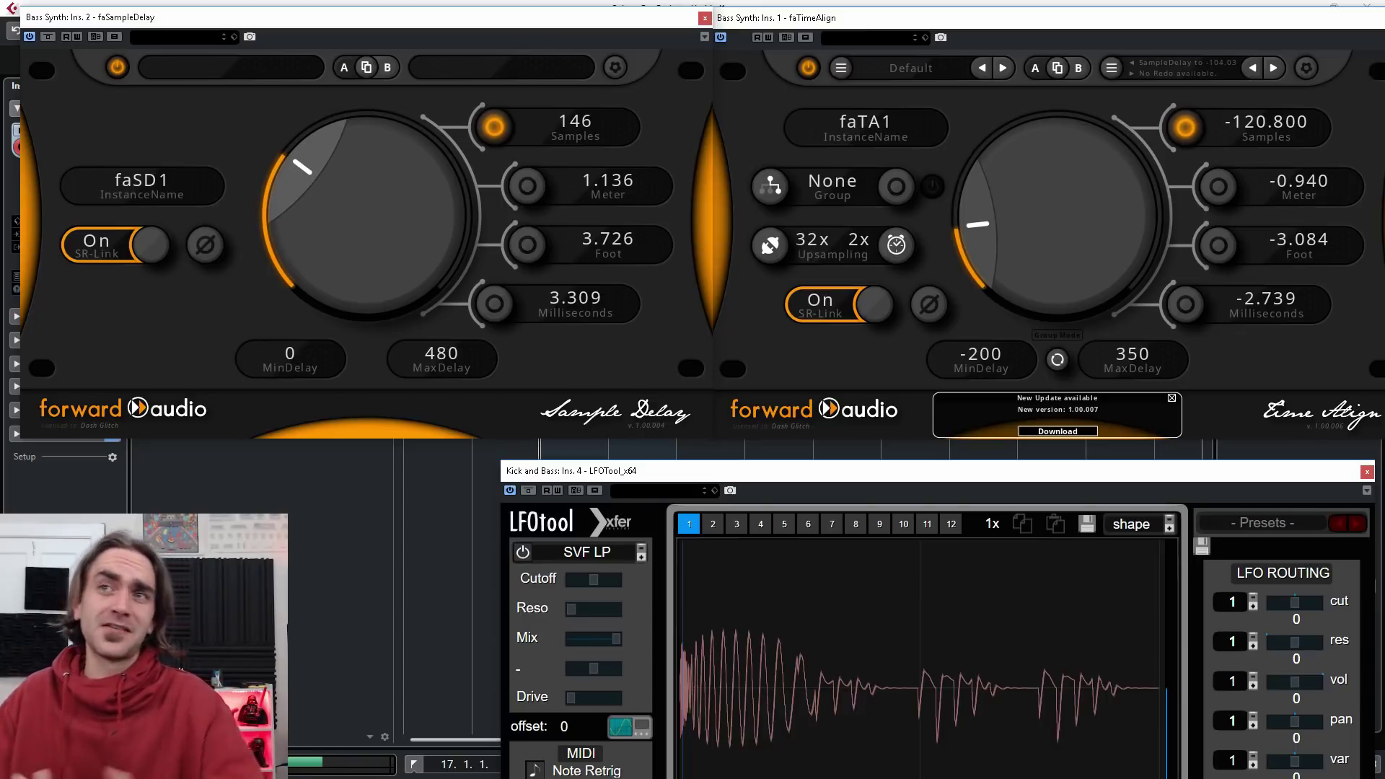
left_click_drag(344, 241, 338, 363)
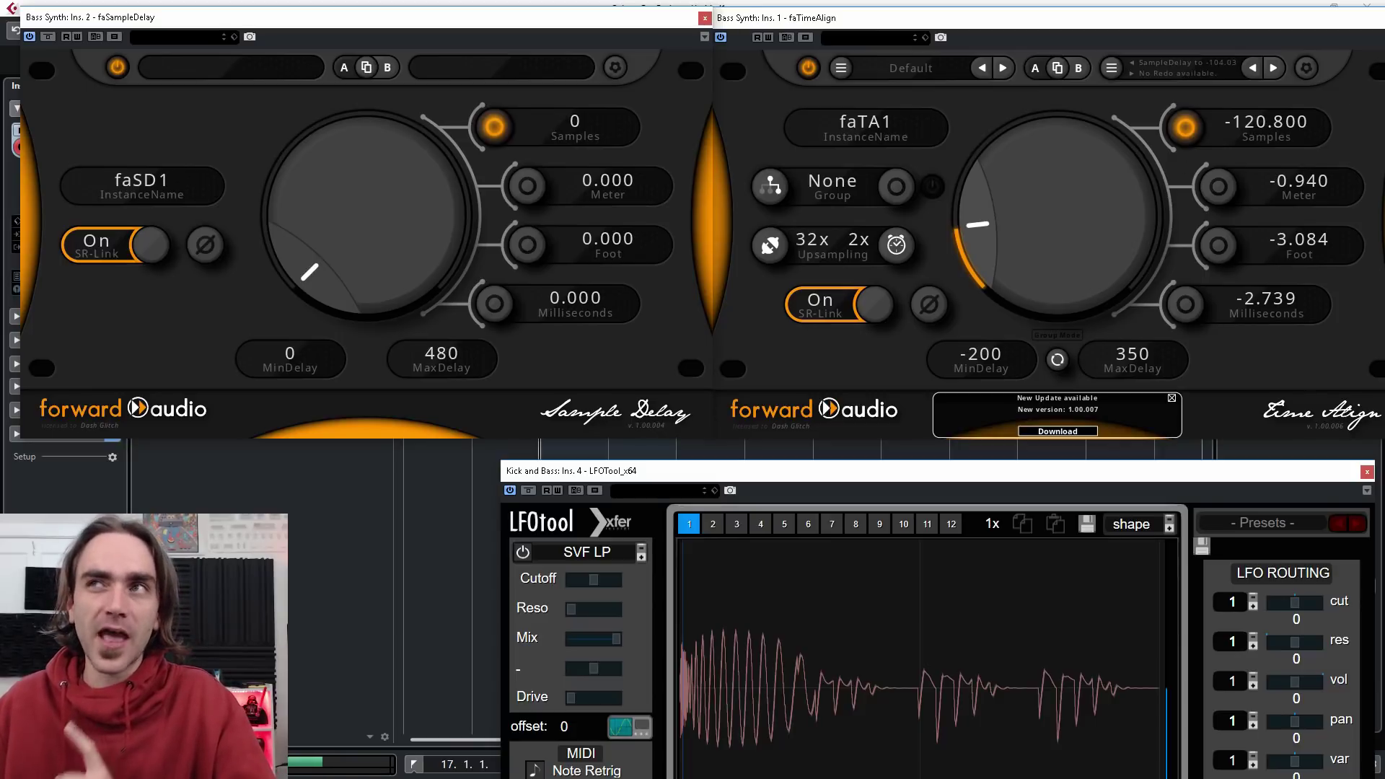
left_click_drag(381, 247, 374, 307)
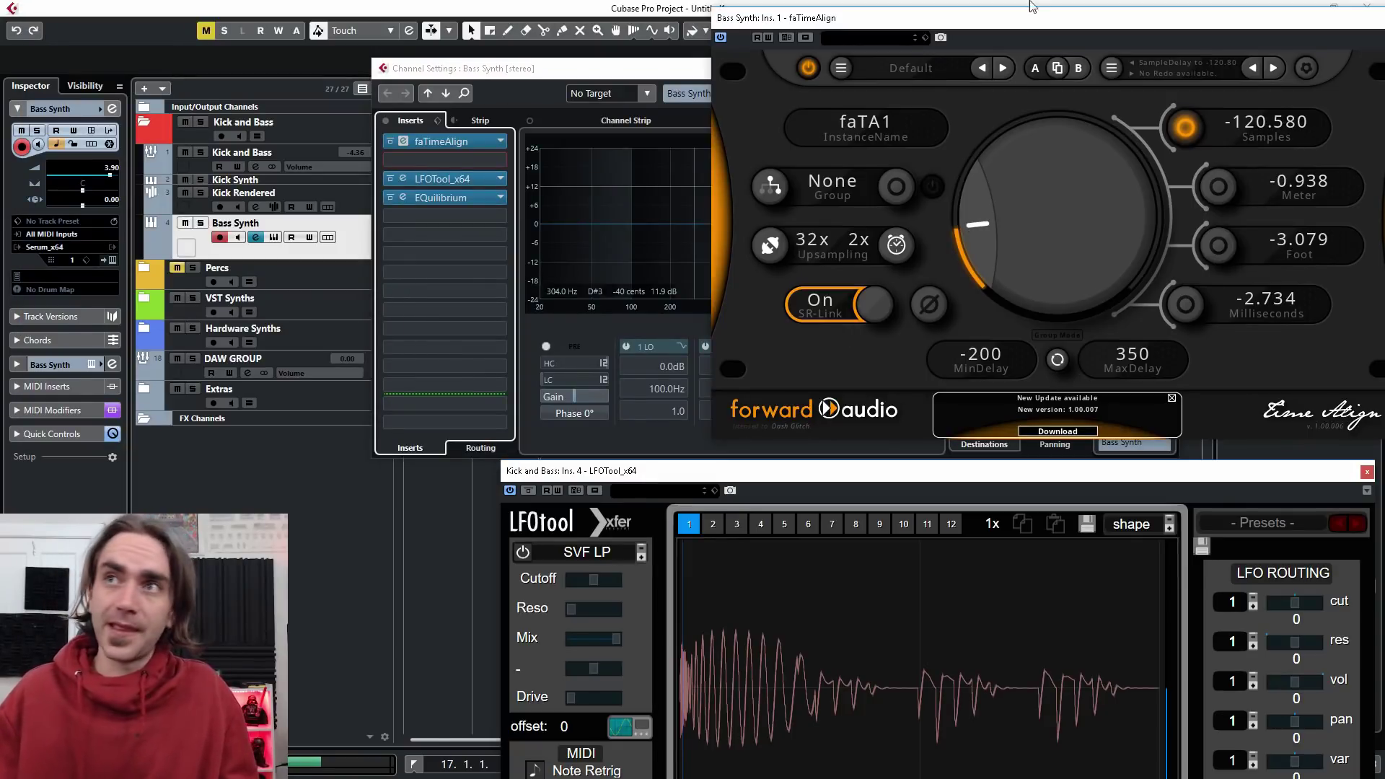
- Reset the faTimeAlign delay to 0 samples and close the plugin along with the Bass Synth channel settings
double_click(977, 219)
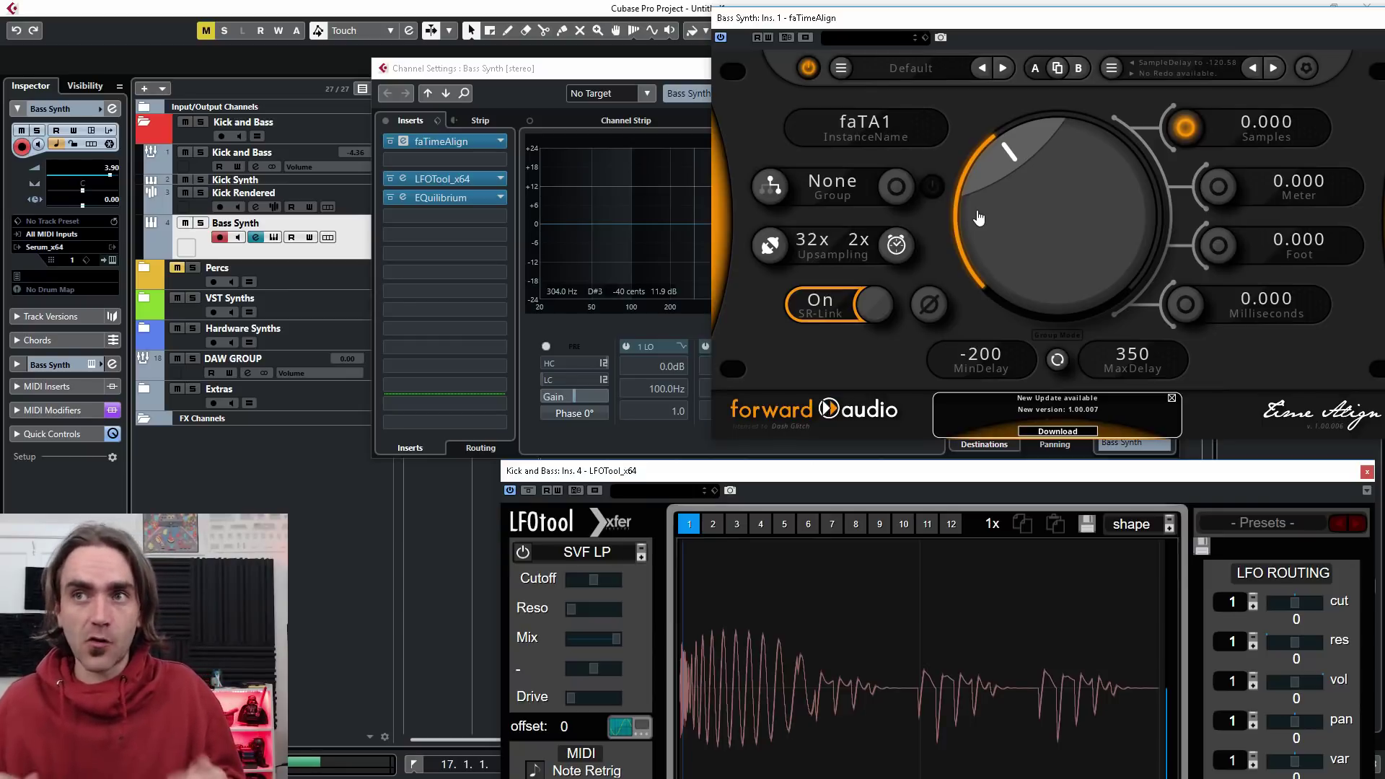
left_click_drag(1106, 21, 826, 109)
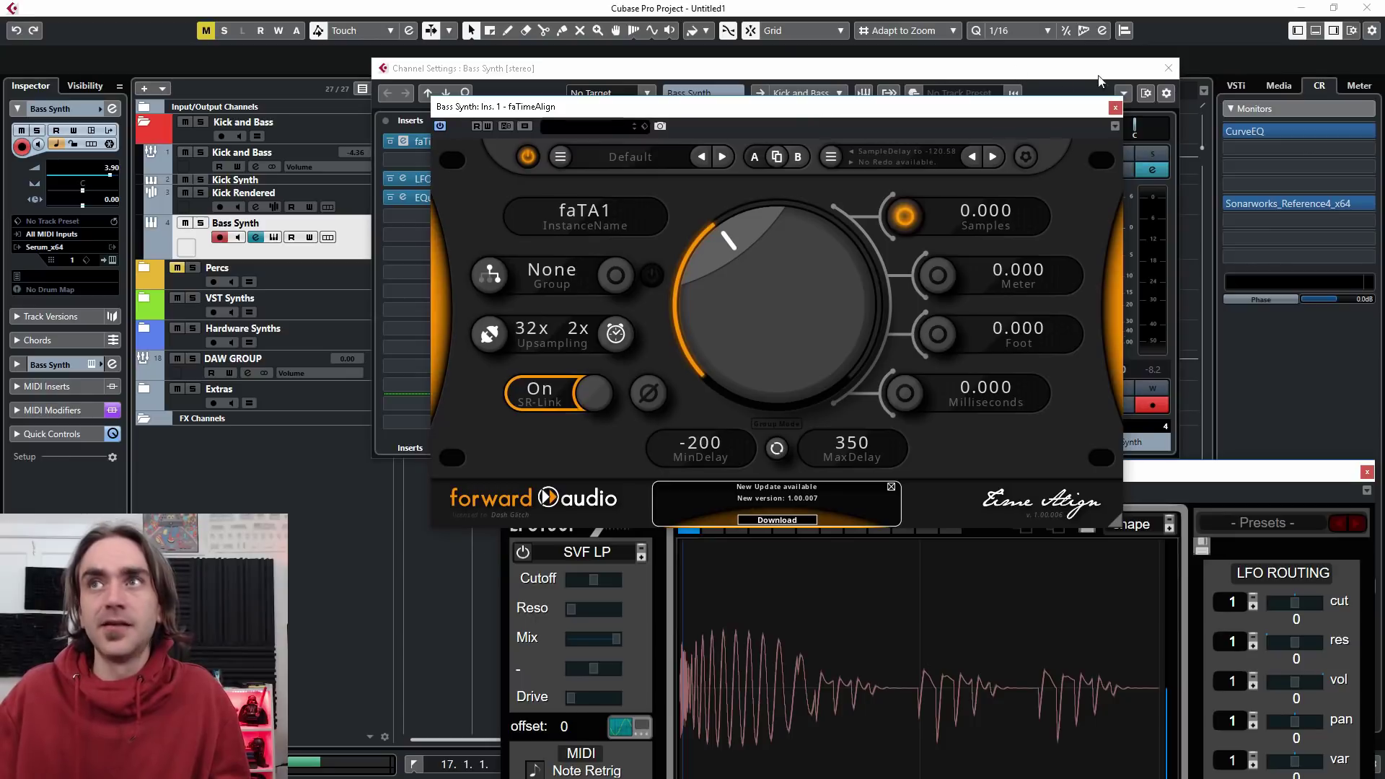
left_click(1114, 108)
left_click(1168, 68)
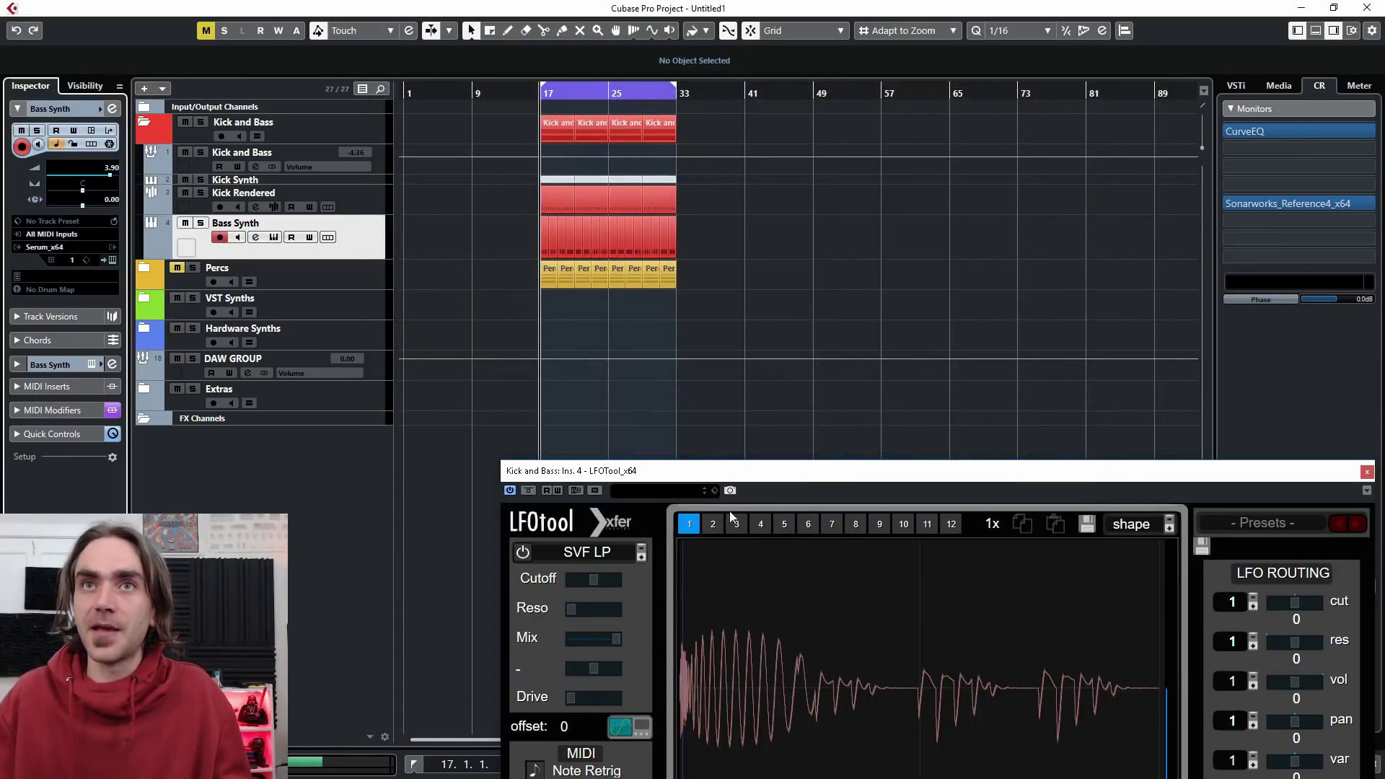
- Open the Bass Synth track's Serum instrument, arrange it alongside the LFOTool window, and stop playback
left_click_drag(1106, 482, 991, 271)
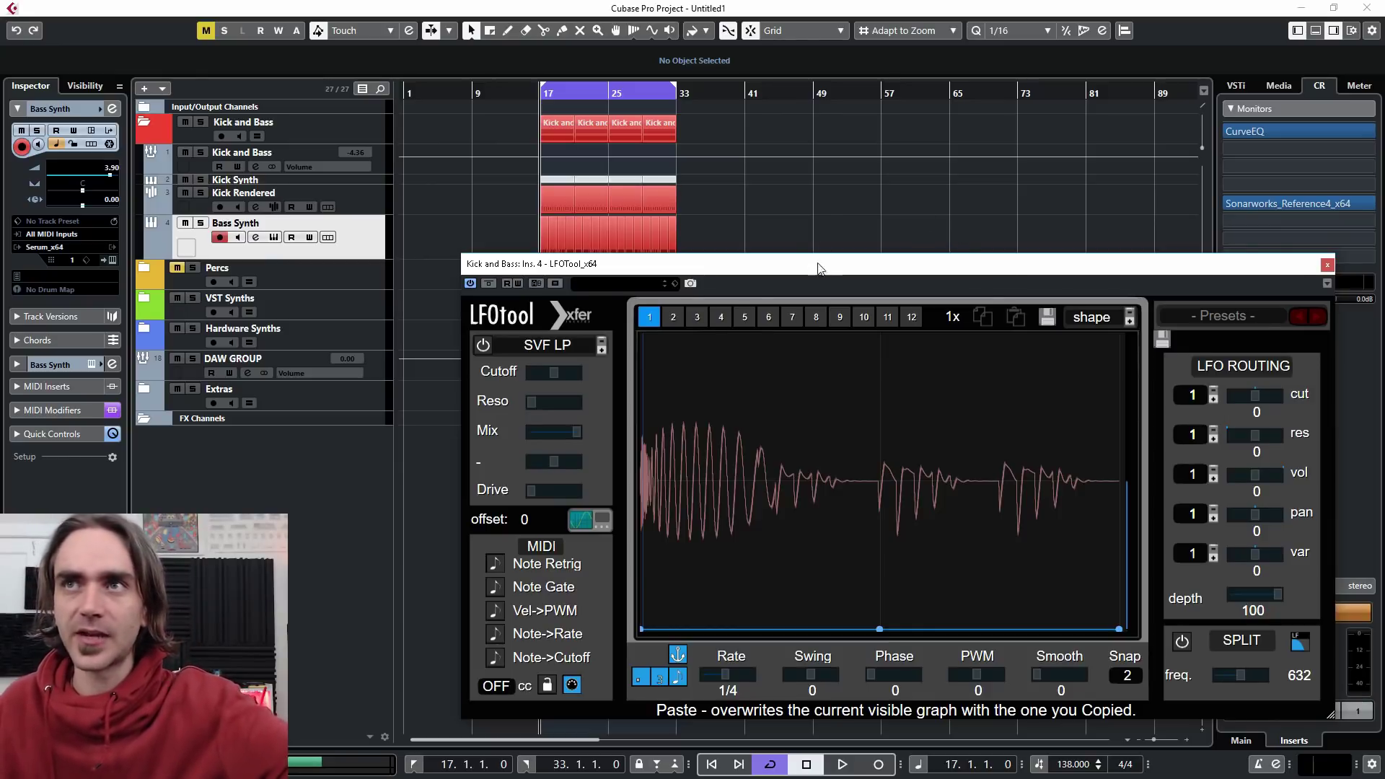
left_click_drag(819, 268, 829, 317)
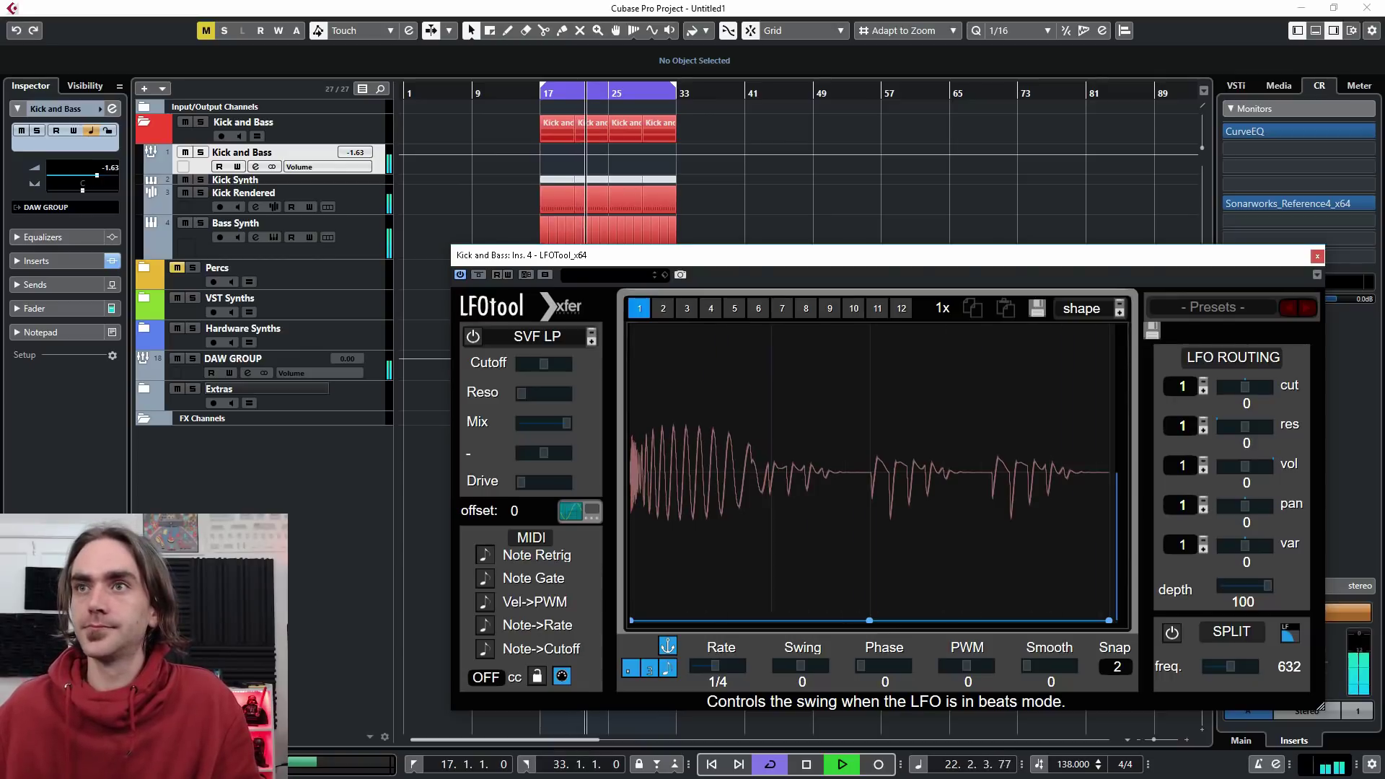
left_click(370, 240)
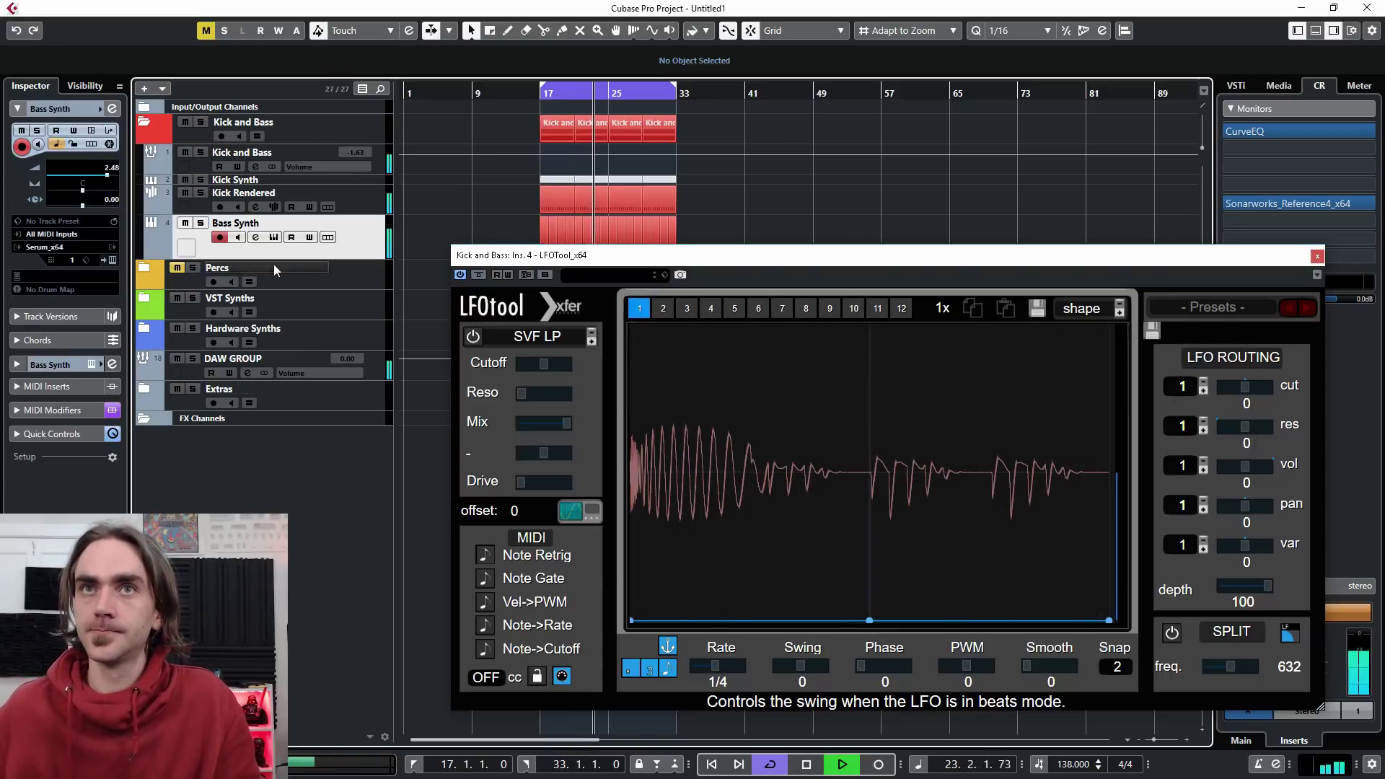
left_click(111, 261)
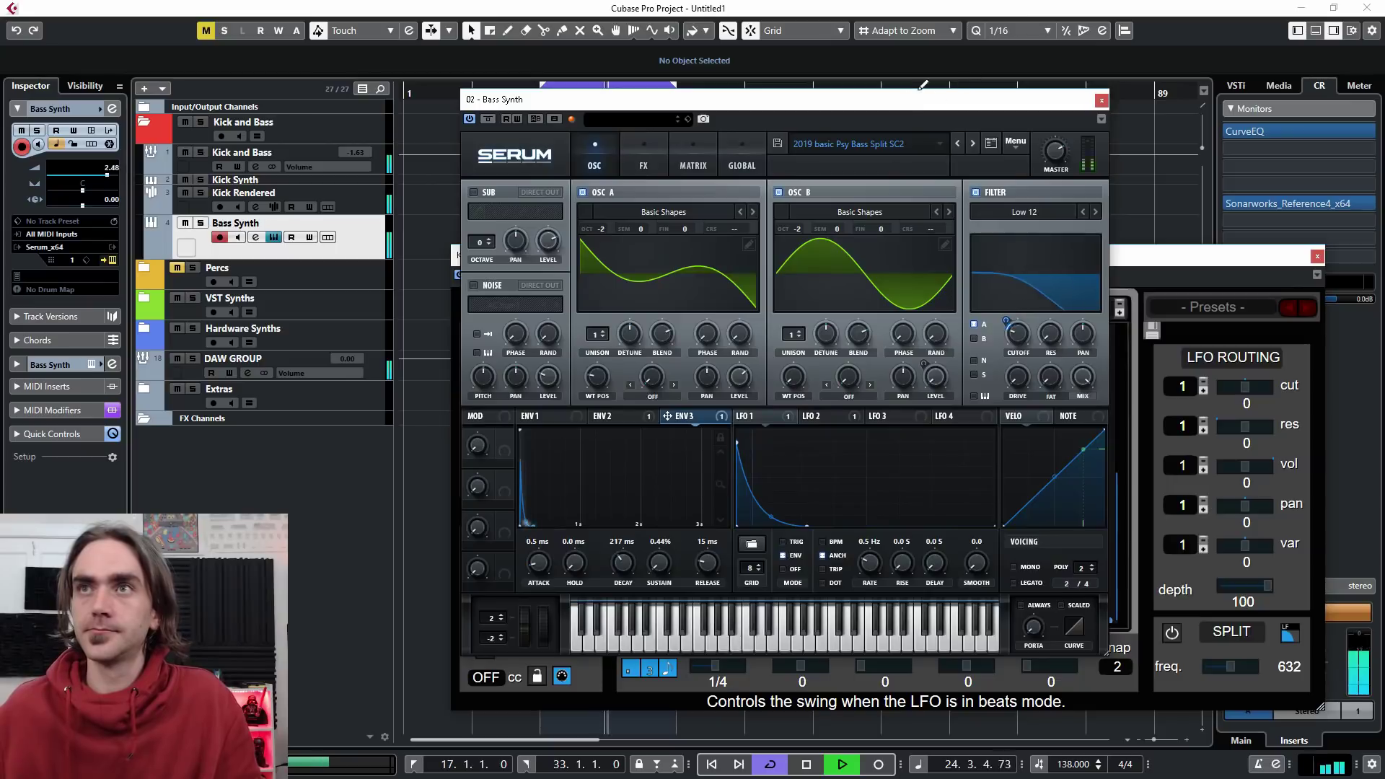
left_click_drag(897, 104, 1055, 67)
key("space")
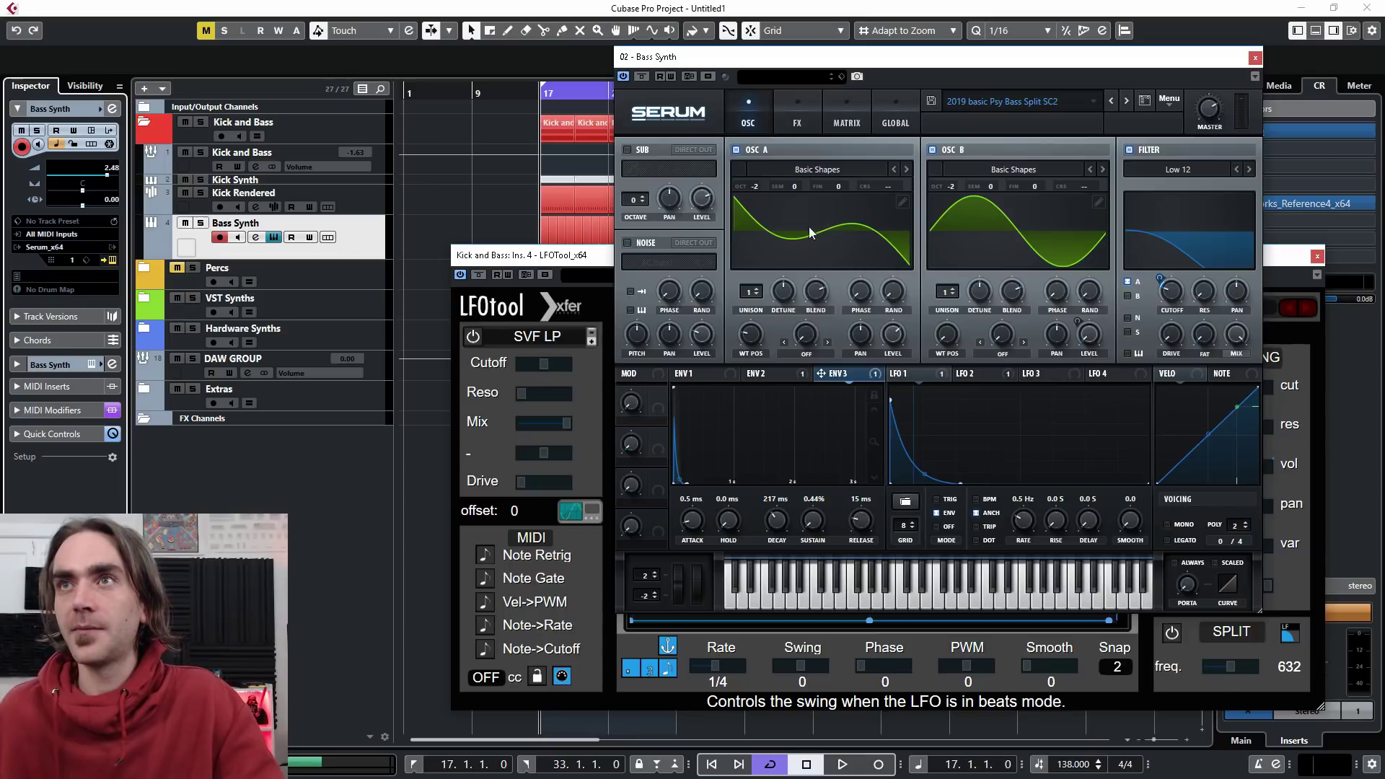
- Solo the Bass Synth track and arrange Serum and LFOTool on screen with the CurveEQ monitor analyser open
left_click(201, 223)
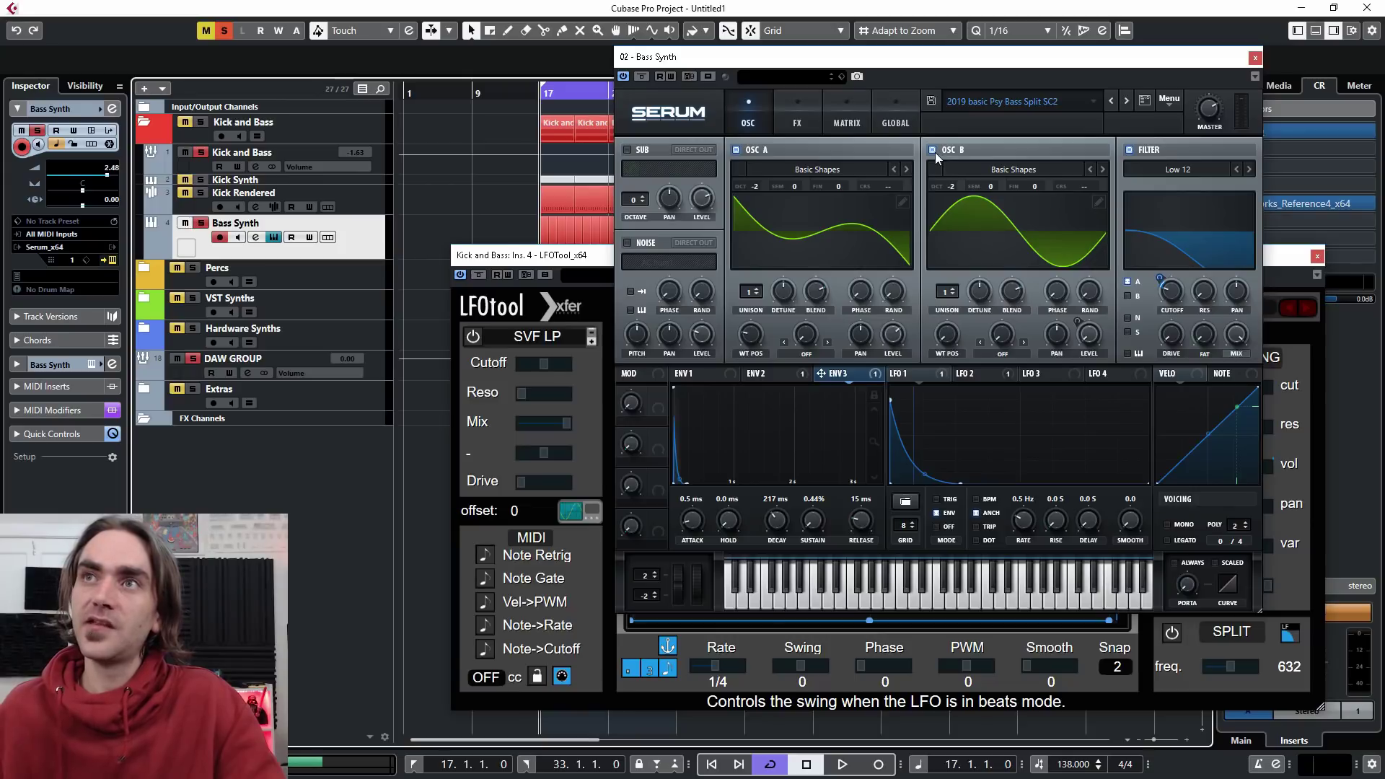
left_click(475, 263)
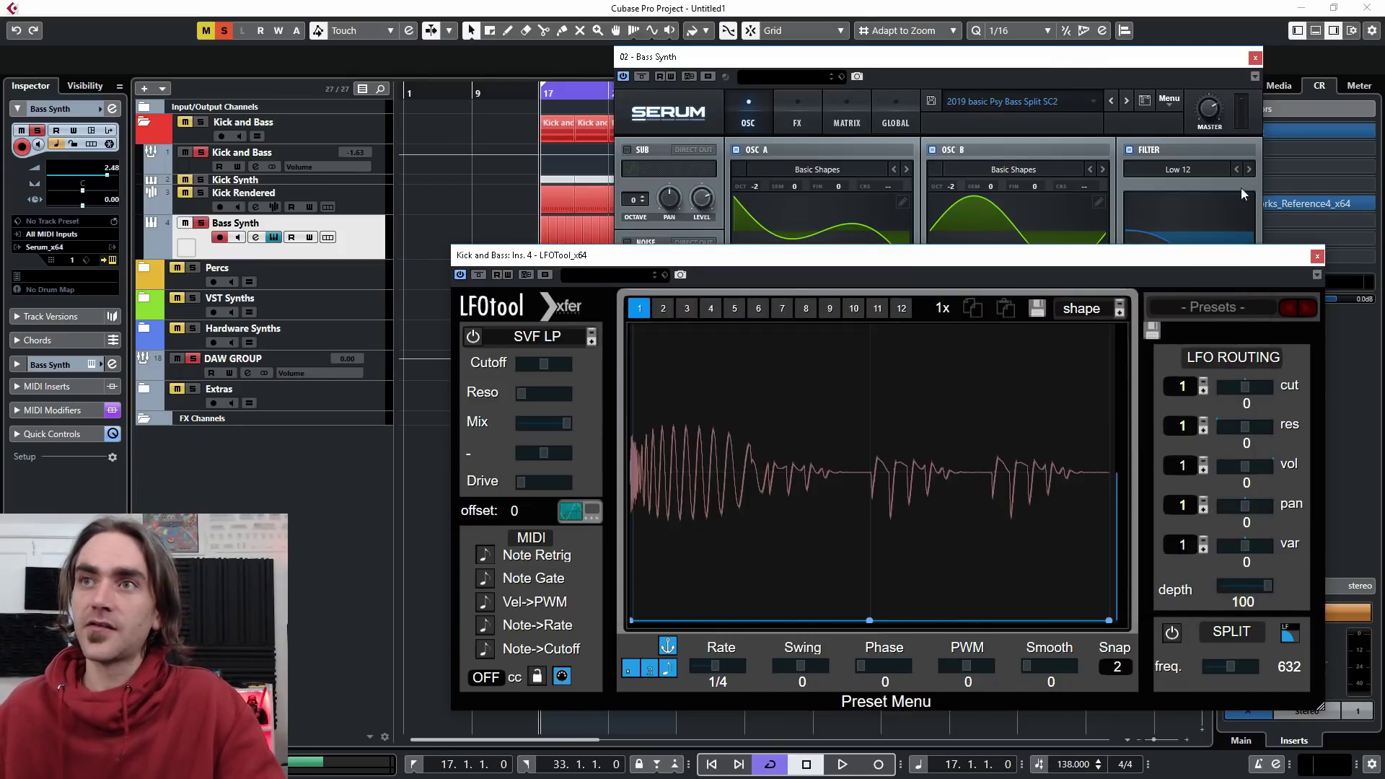
left_click_drag(1192, 62, 1056, 51)
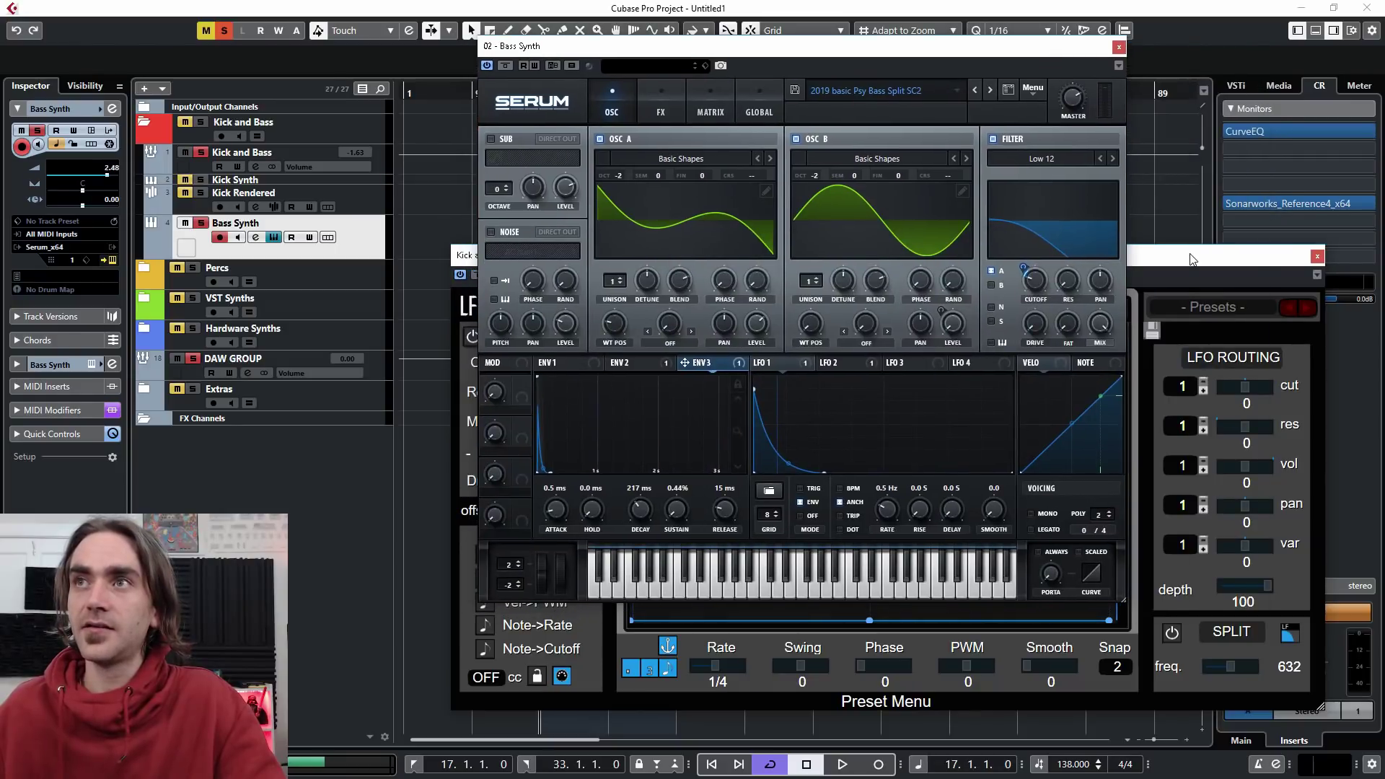
left_click_drag(946, 49, 475, 17)
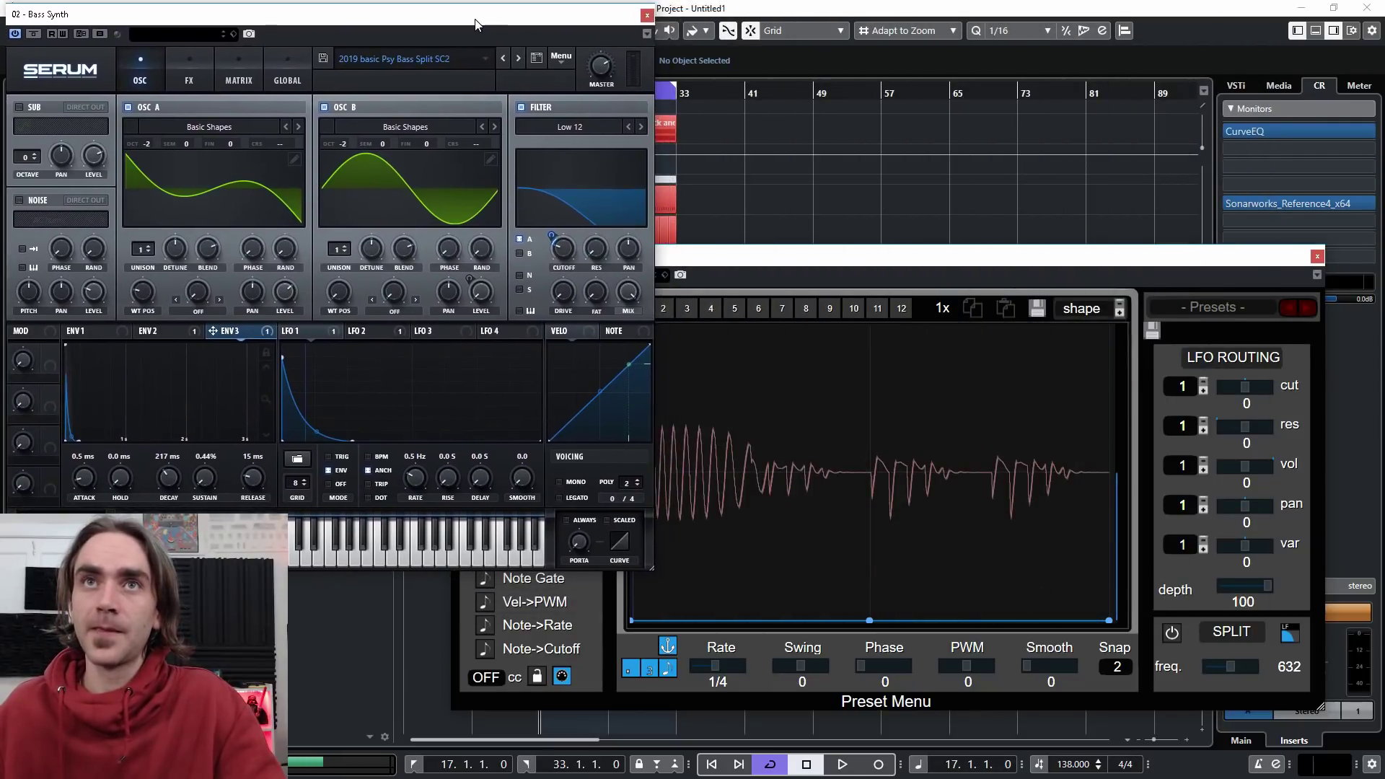
left_click_drag(988, 261, 1048, 357)
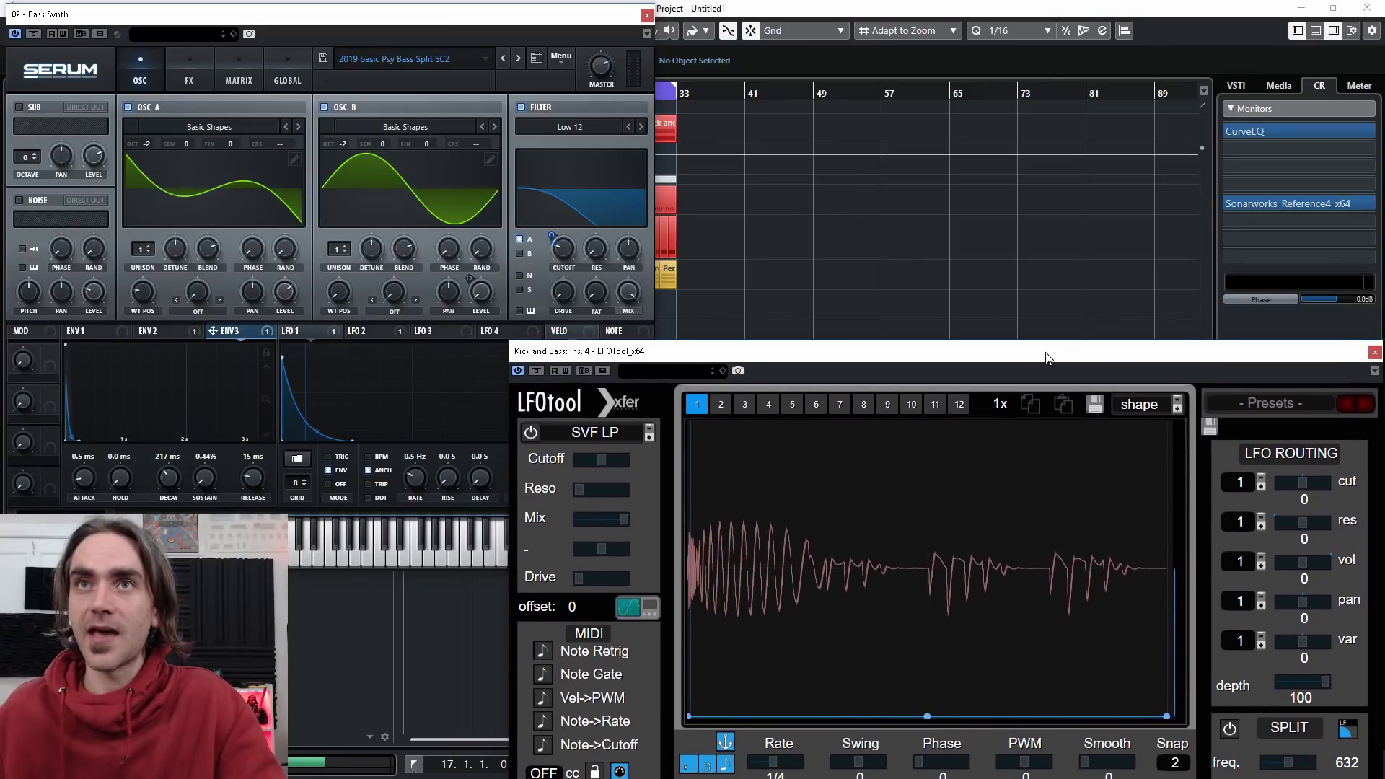
left_click(1242, 130)
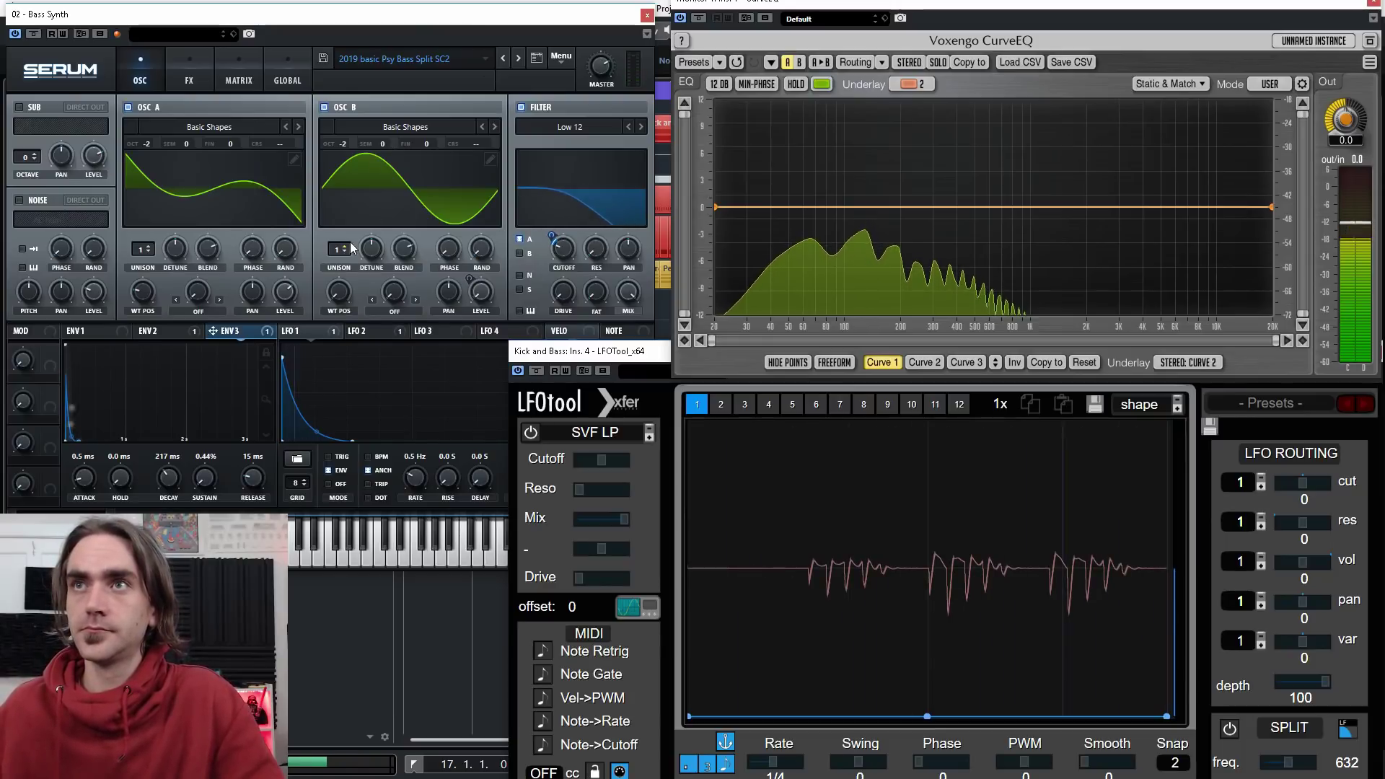
- Compare the bass with Serum's oscillator A off and with oscillator B off, re-enabling each one
left_click(127, 107)
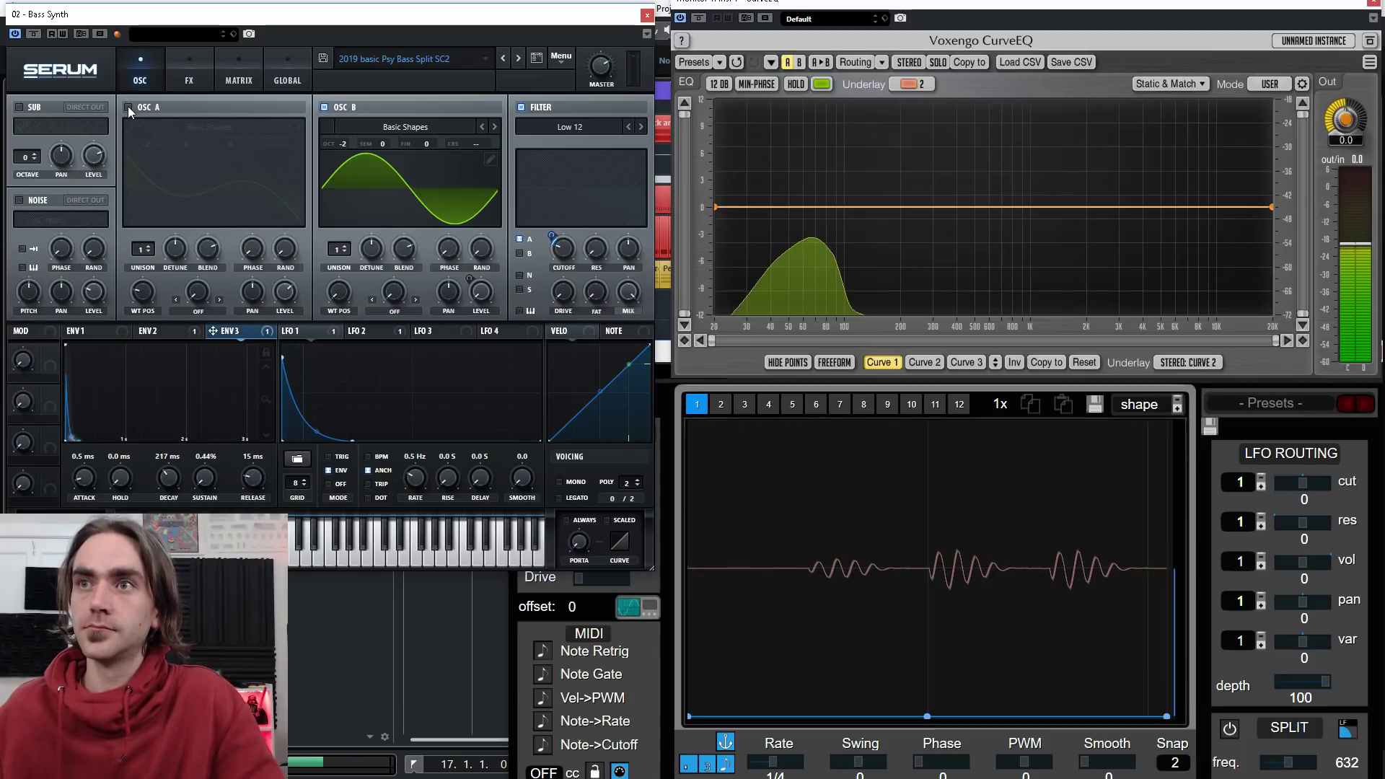
left_click(128, 106)
left_click(323, 107)
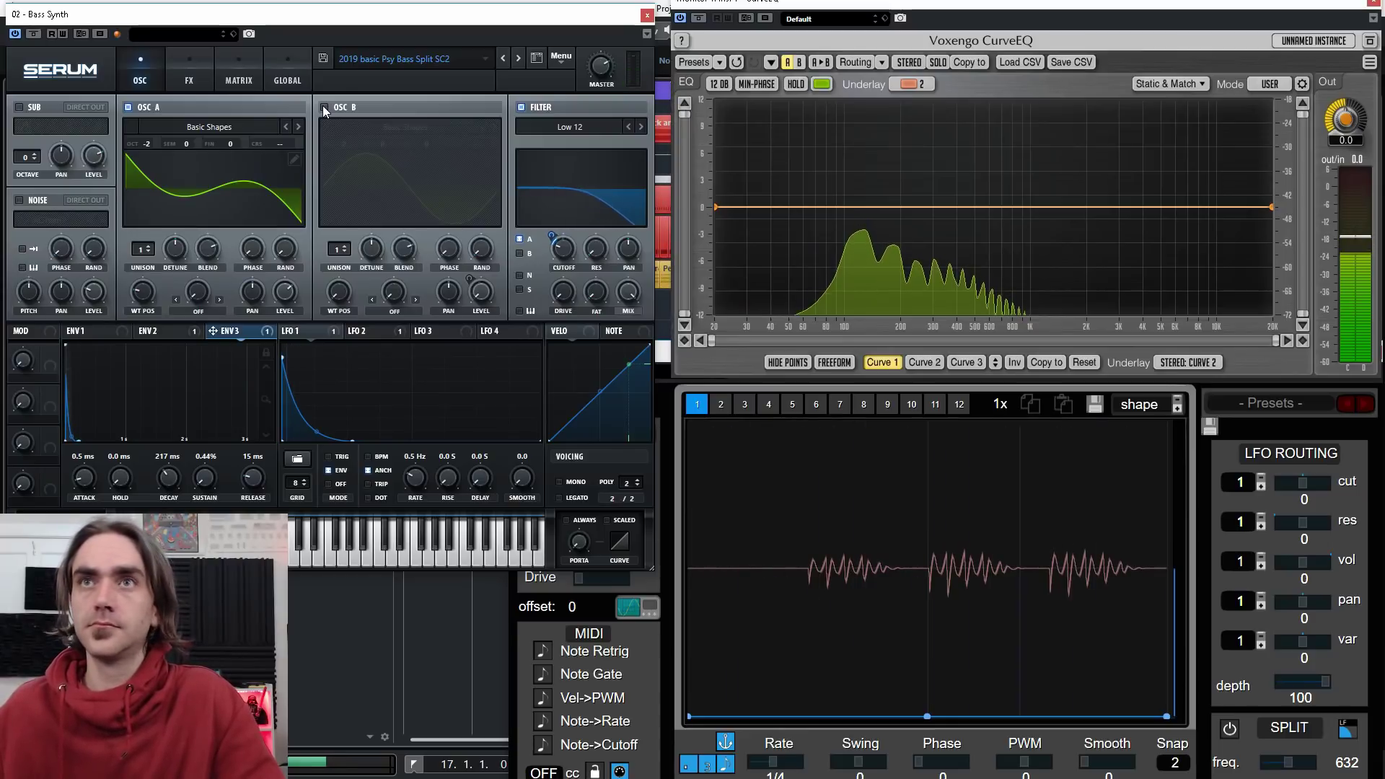
left_click(324, 106)
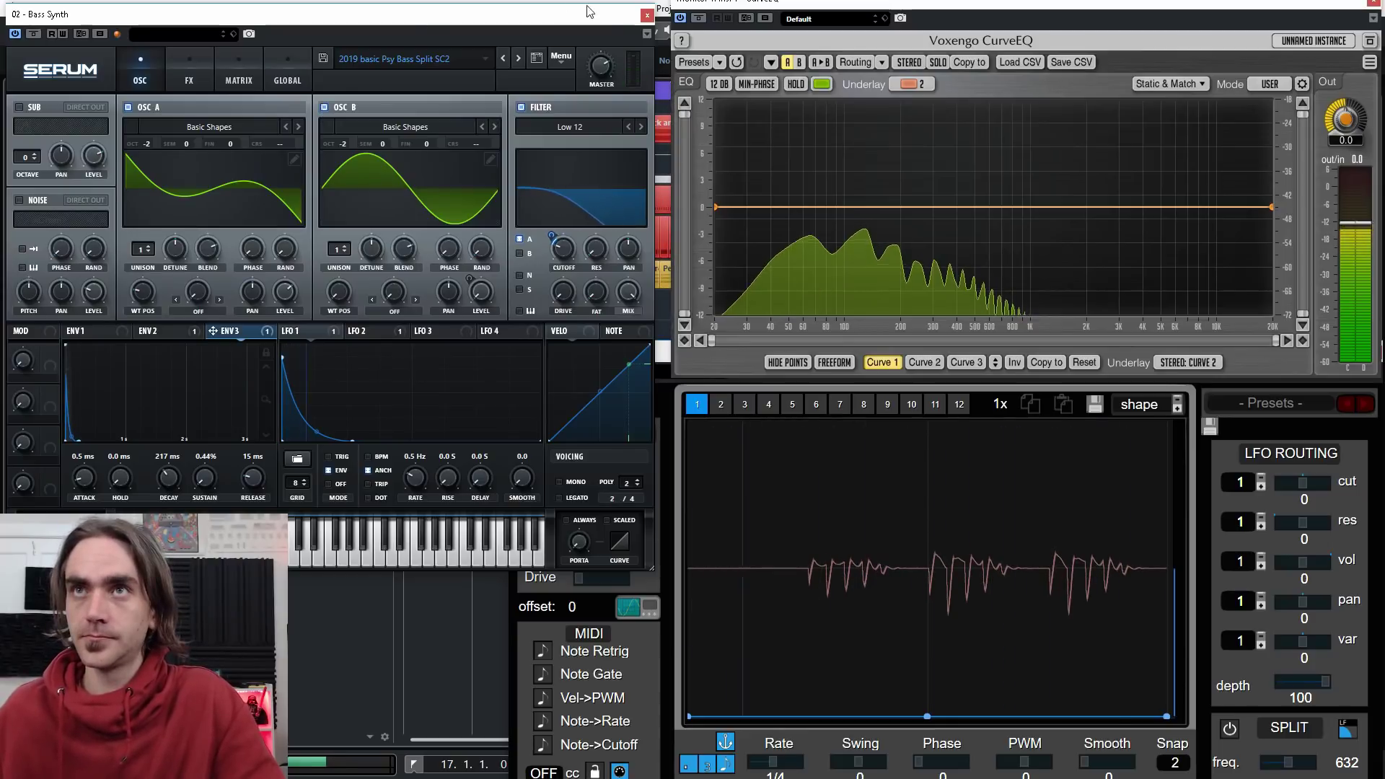
- Close Serum, clear the solo on the Bass Synth track, and stop playback
left_click(647, 15)
key("alt+s")
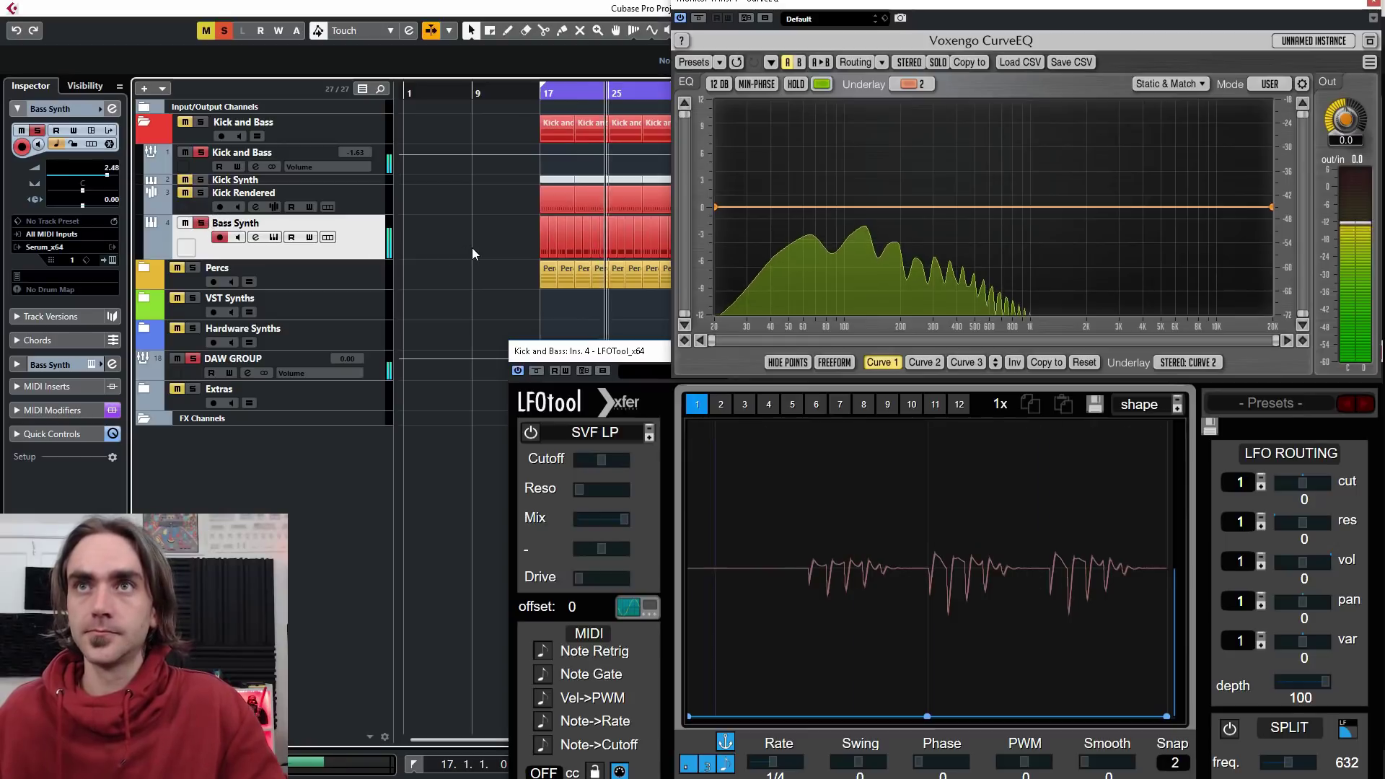
key("space")
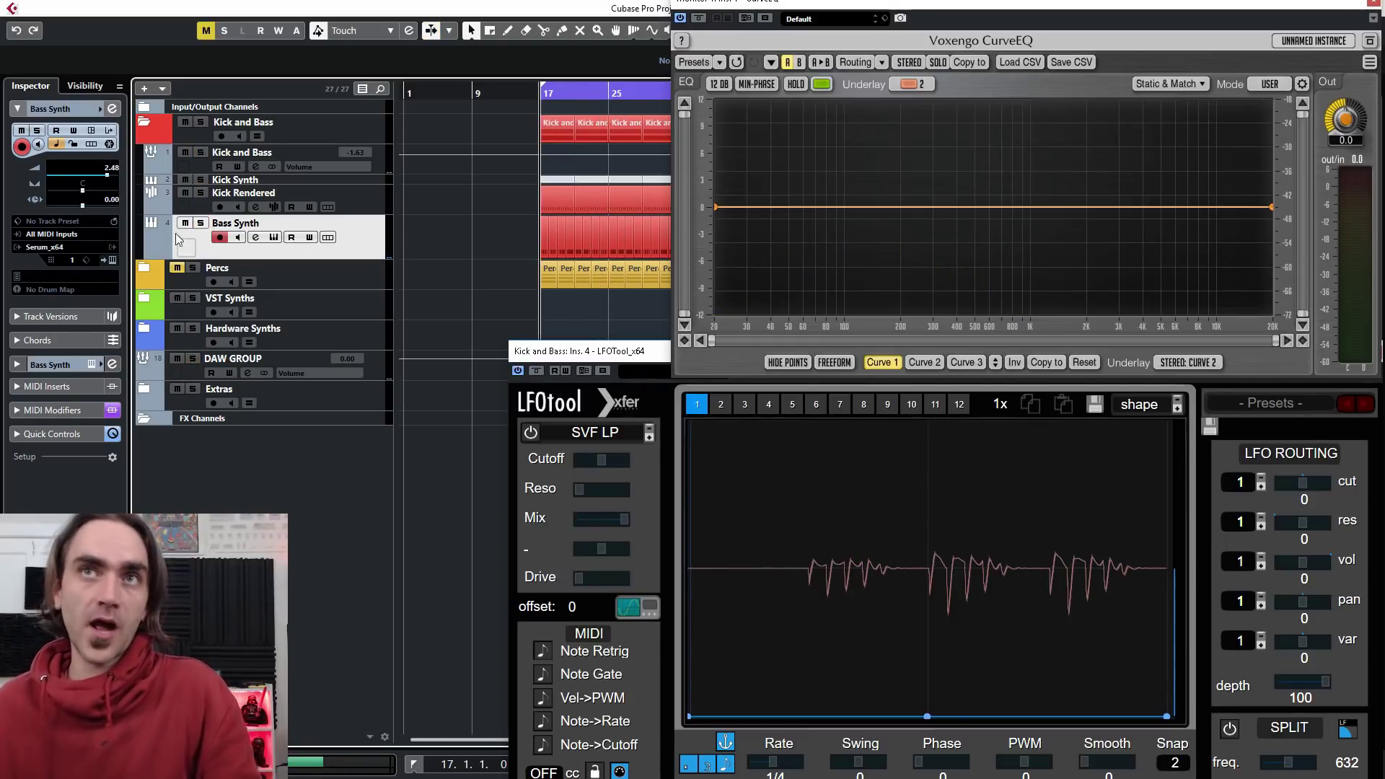
- Reopen the Bass Synth's Serum and turn off oscillator A, closing CurveEQ and moving Serum aside to reveal the arrangement
left_click(112, 261)
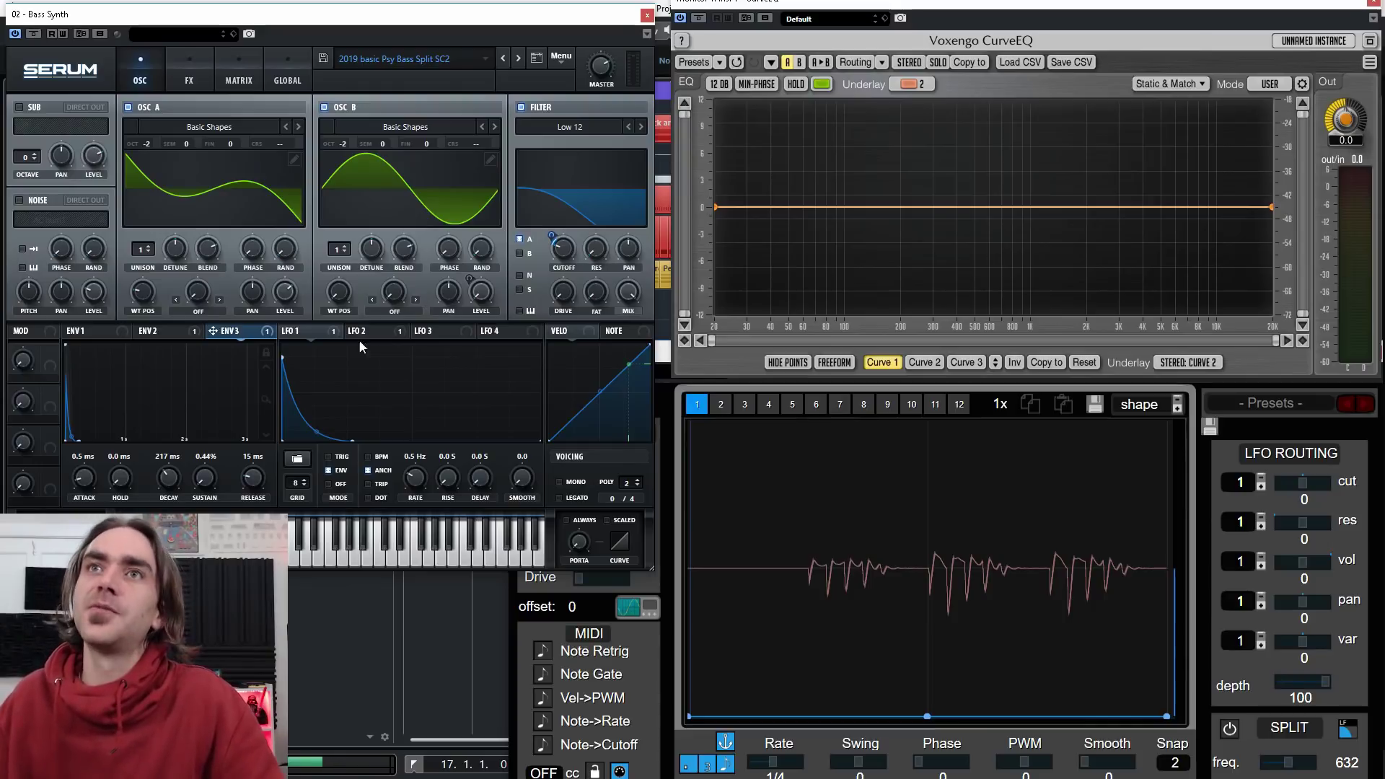
left_click(129, 107)
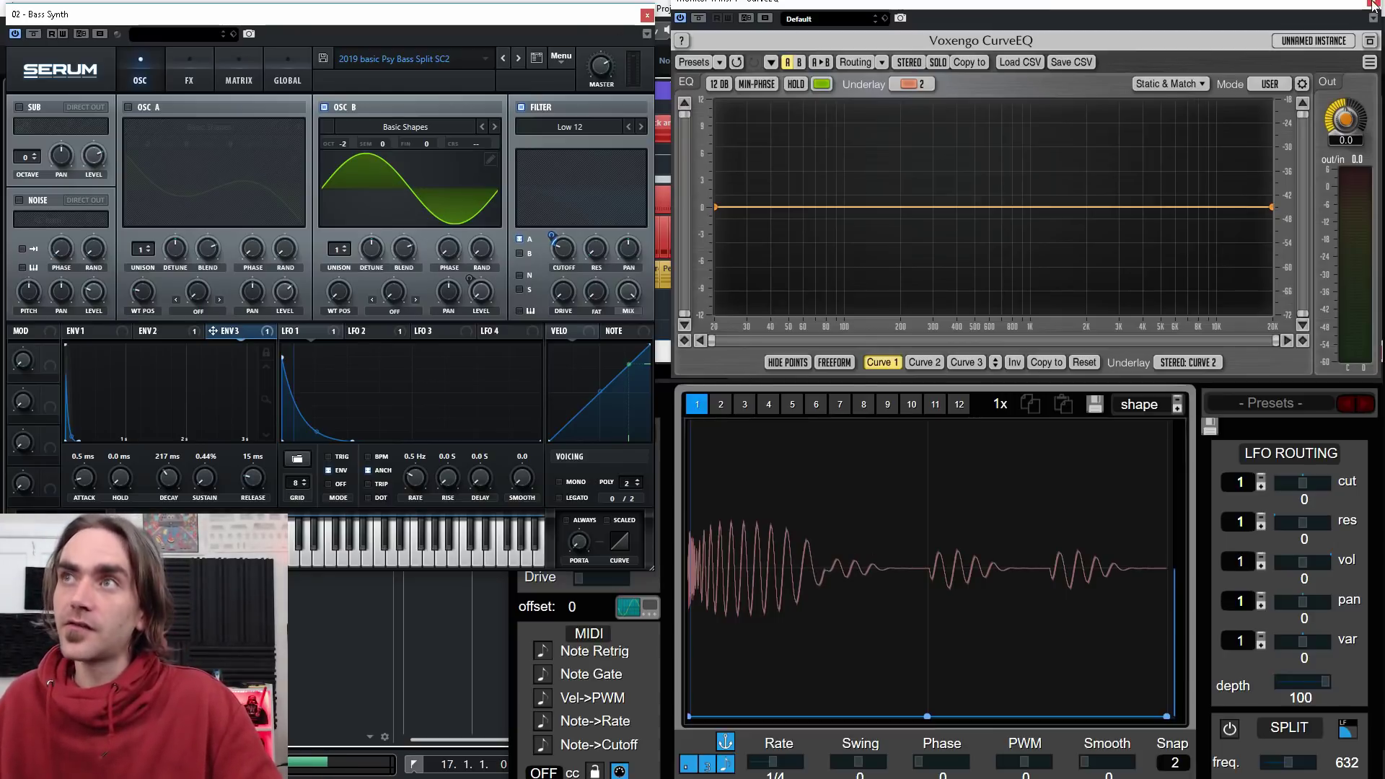
left_click(1372, 5)
left_click_drag(559, 14, 1344, 7)
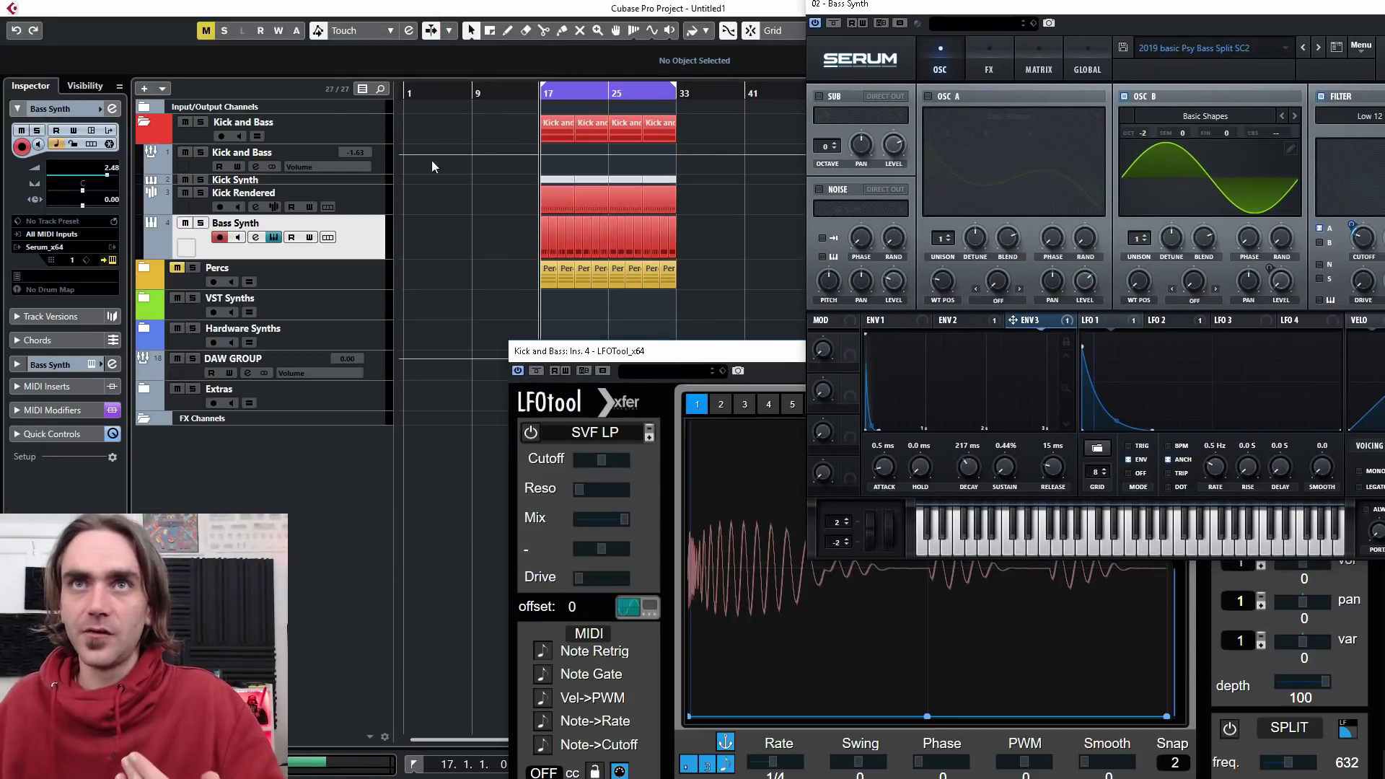
- Open faTimeAlign on the Bass Synth track and set its delay to -162.250 samples to line up the remaining oscillator with the kick
left_click(112, 110)
left_click(408, 140)
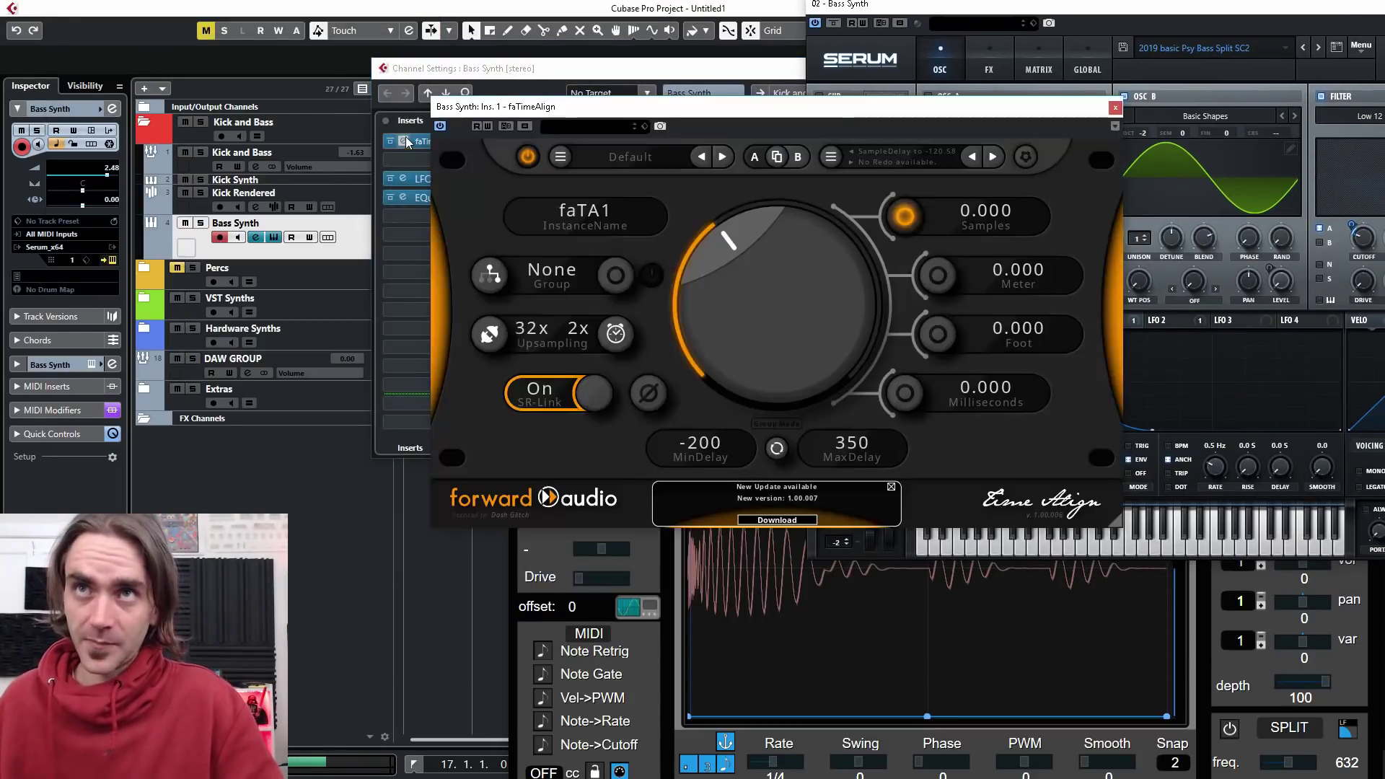
left_click_drag(491, 106, 270, 11)
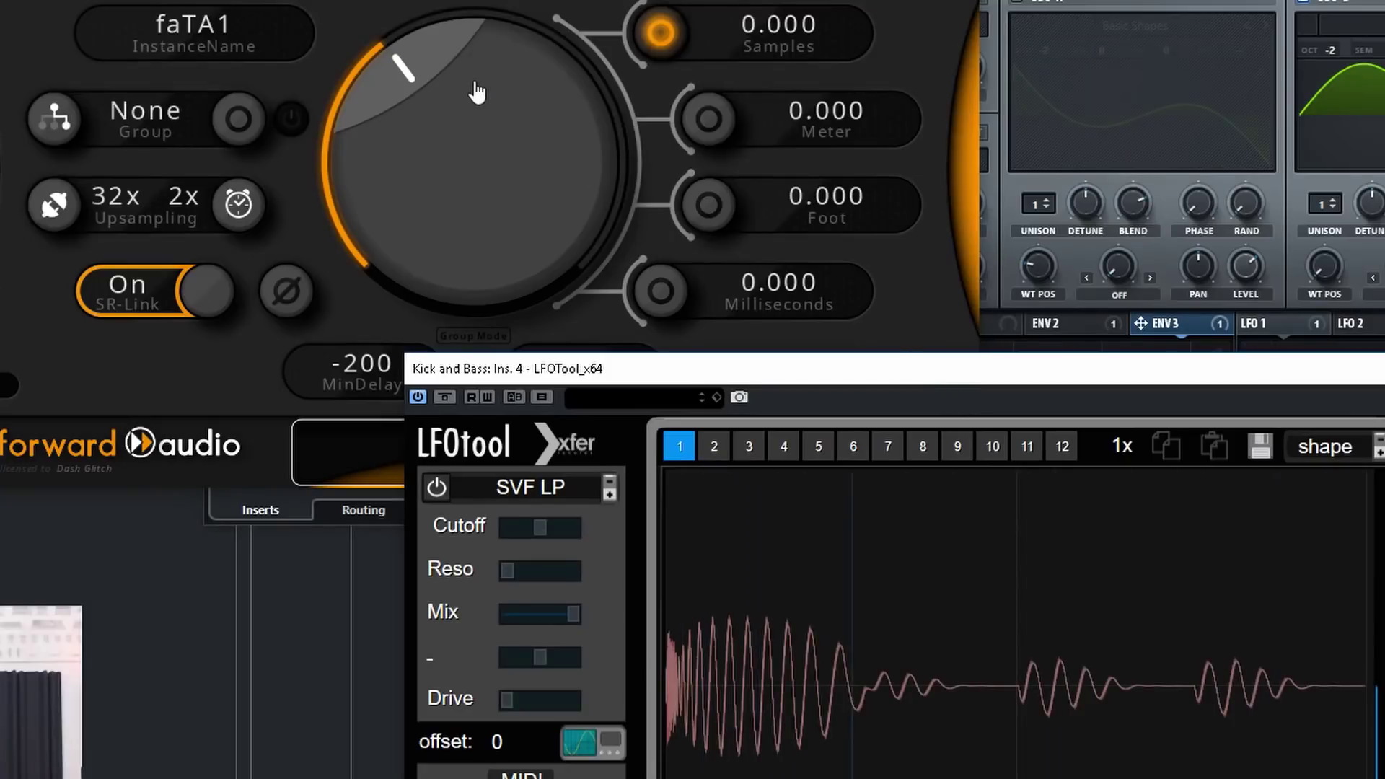
left_click_drag(476, 92, 428, 179)
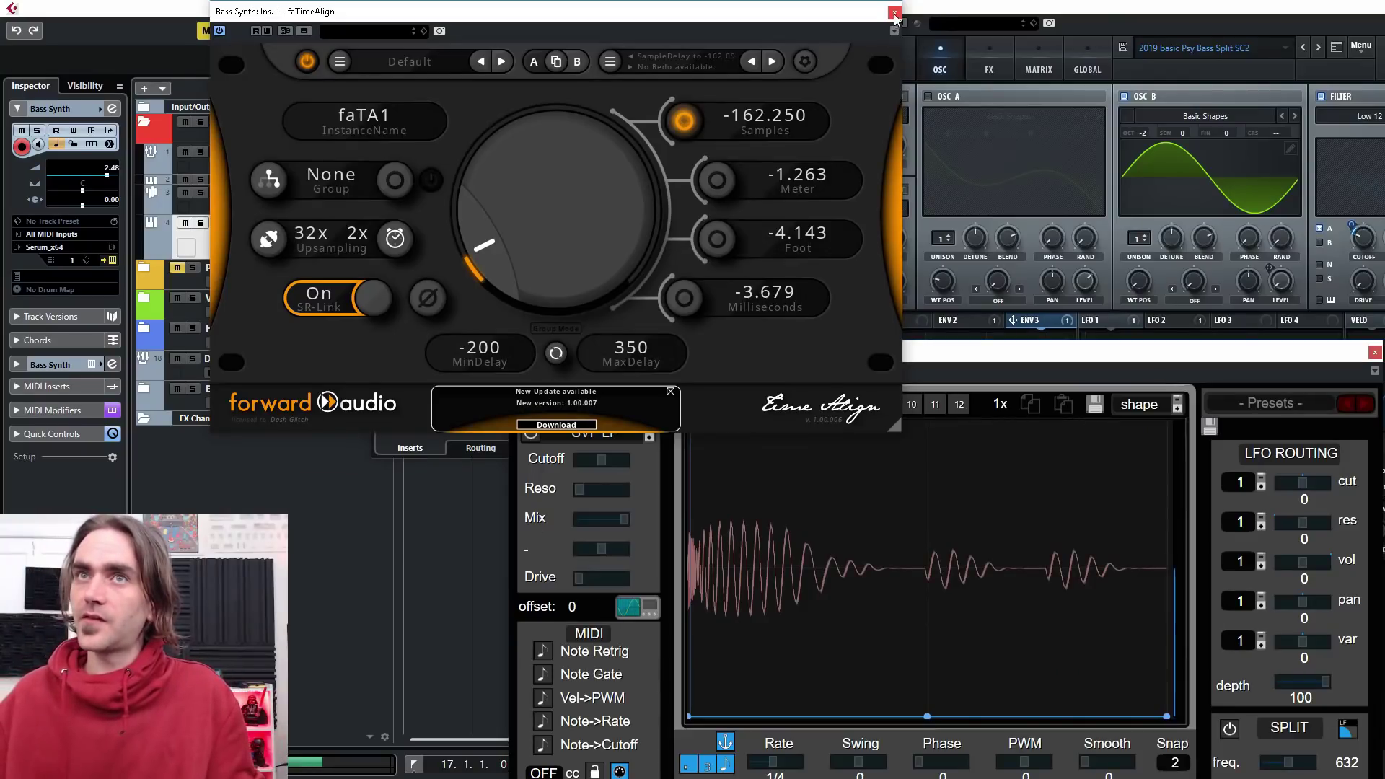
- Turn Serum's oscillator A back on and arrange LFOTool's waveform view and faTimeAlign side by side in front
left_click(1014, 11)
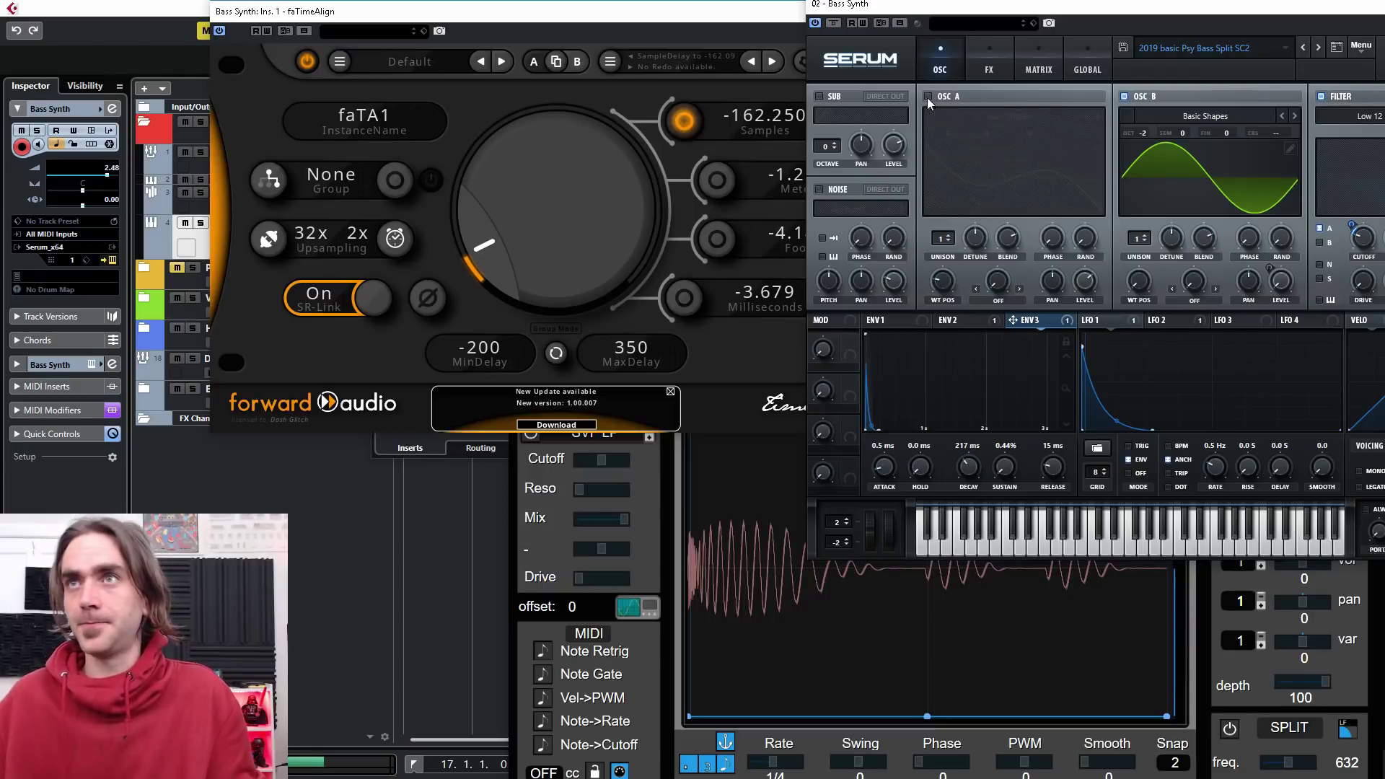
left_click(927, 97)
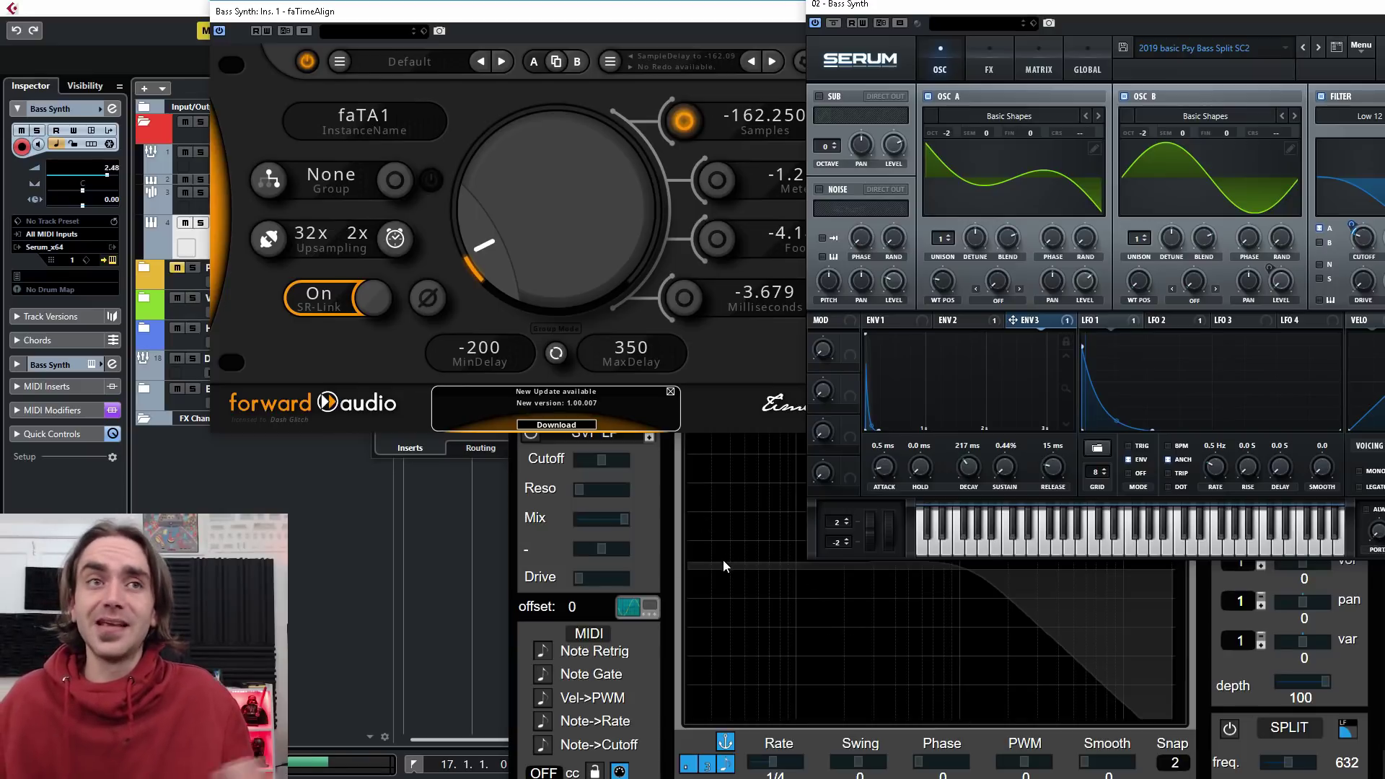
left_click(745, 522)
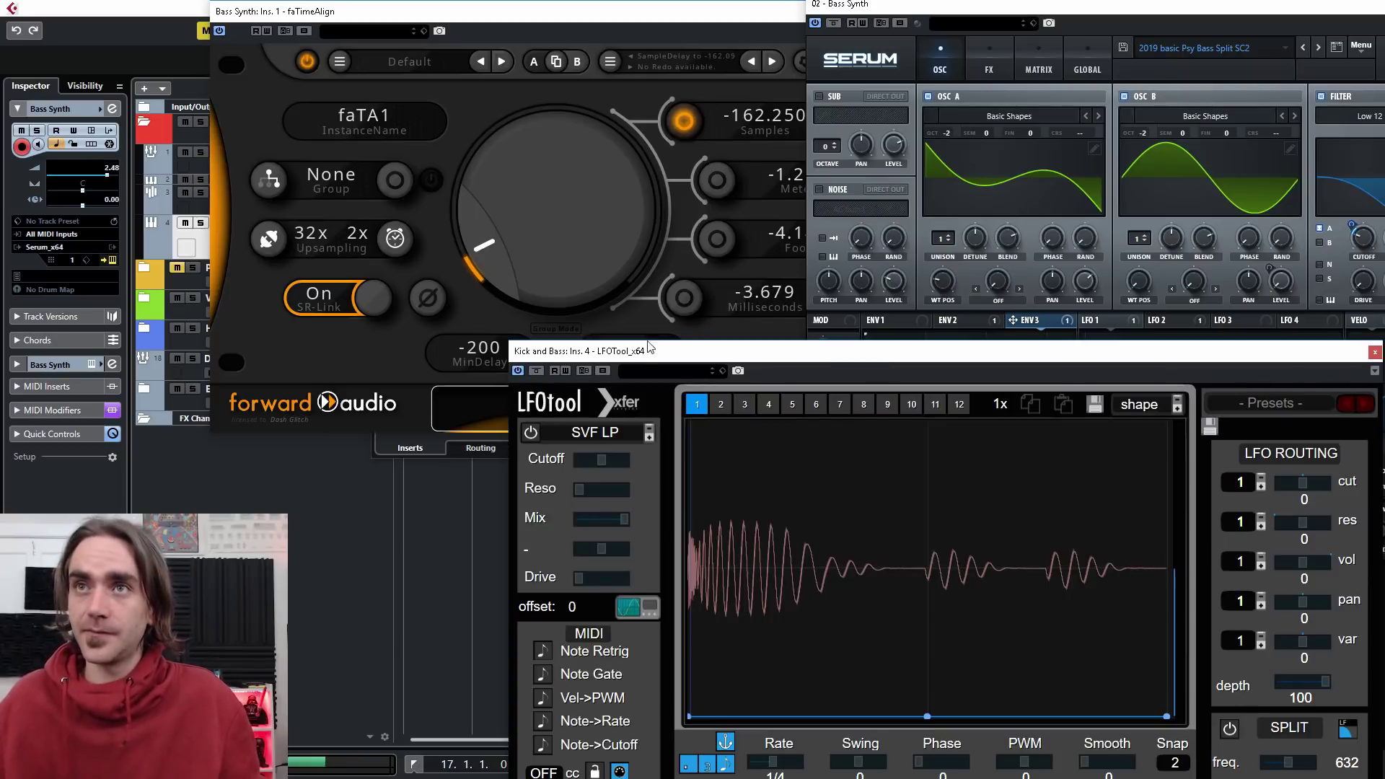
left_click(633, 321)
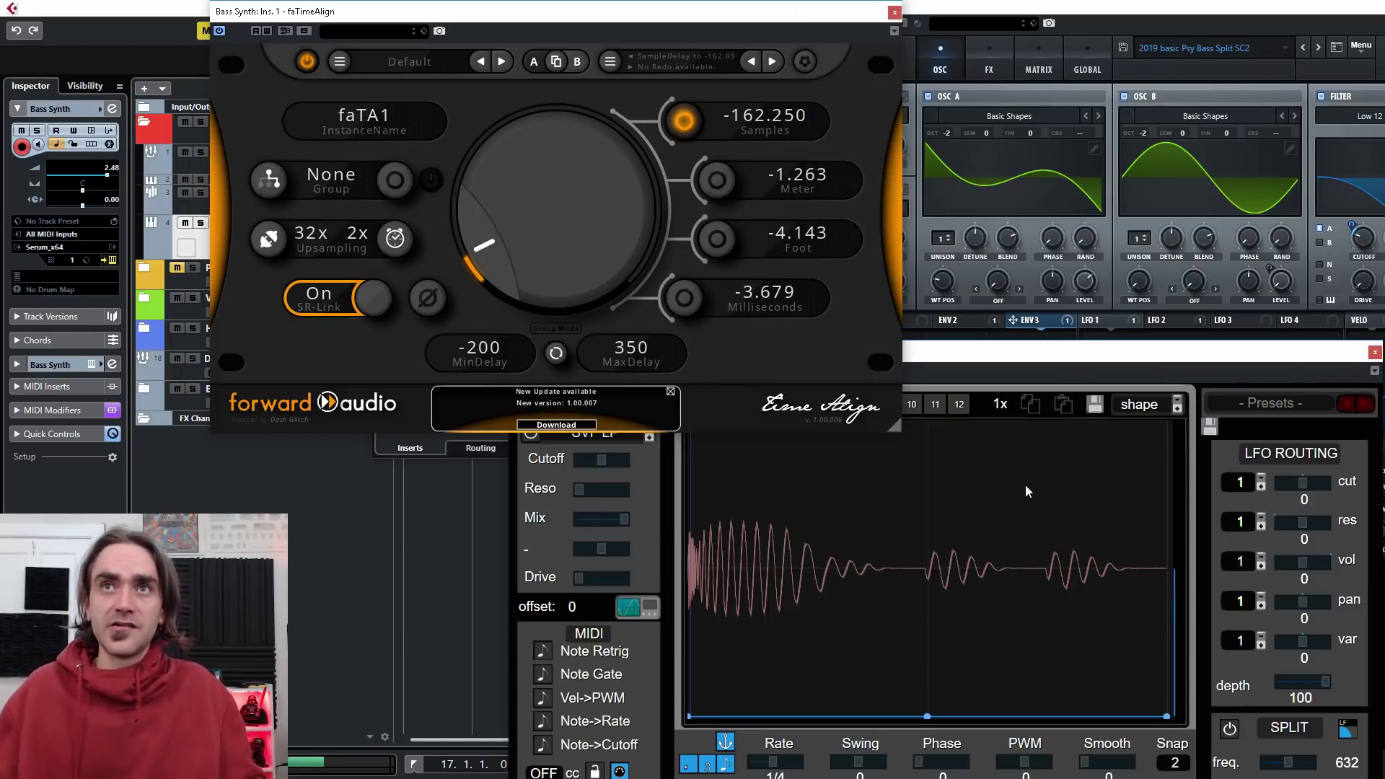
- Compare the kick and bass waveform with faTimeAlign bypassed and active
left_click(308, 63)
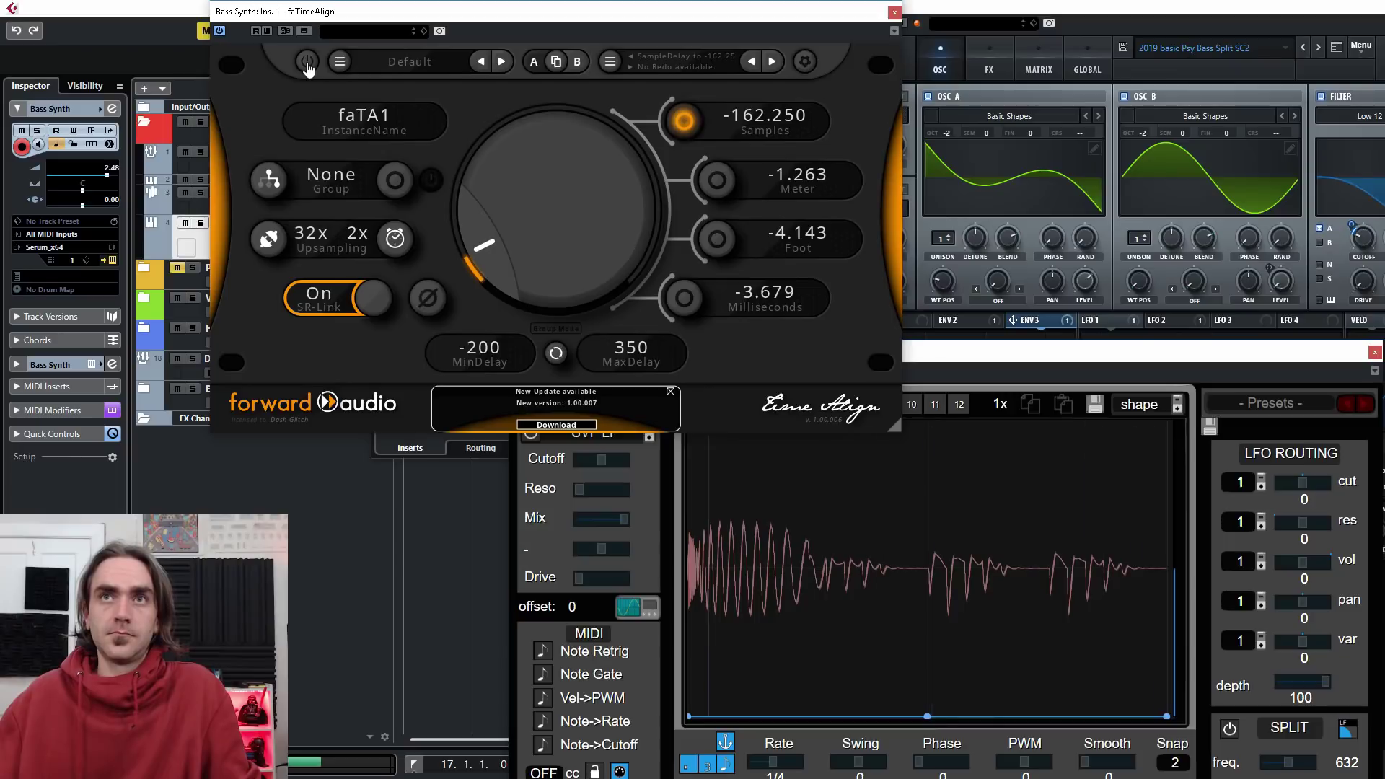
left_click(306, 62)
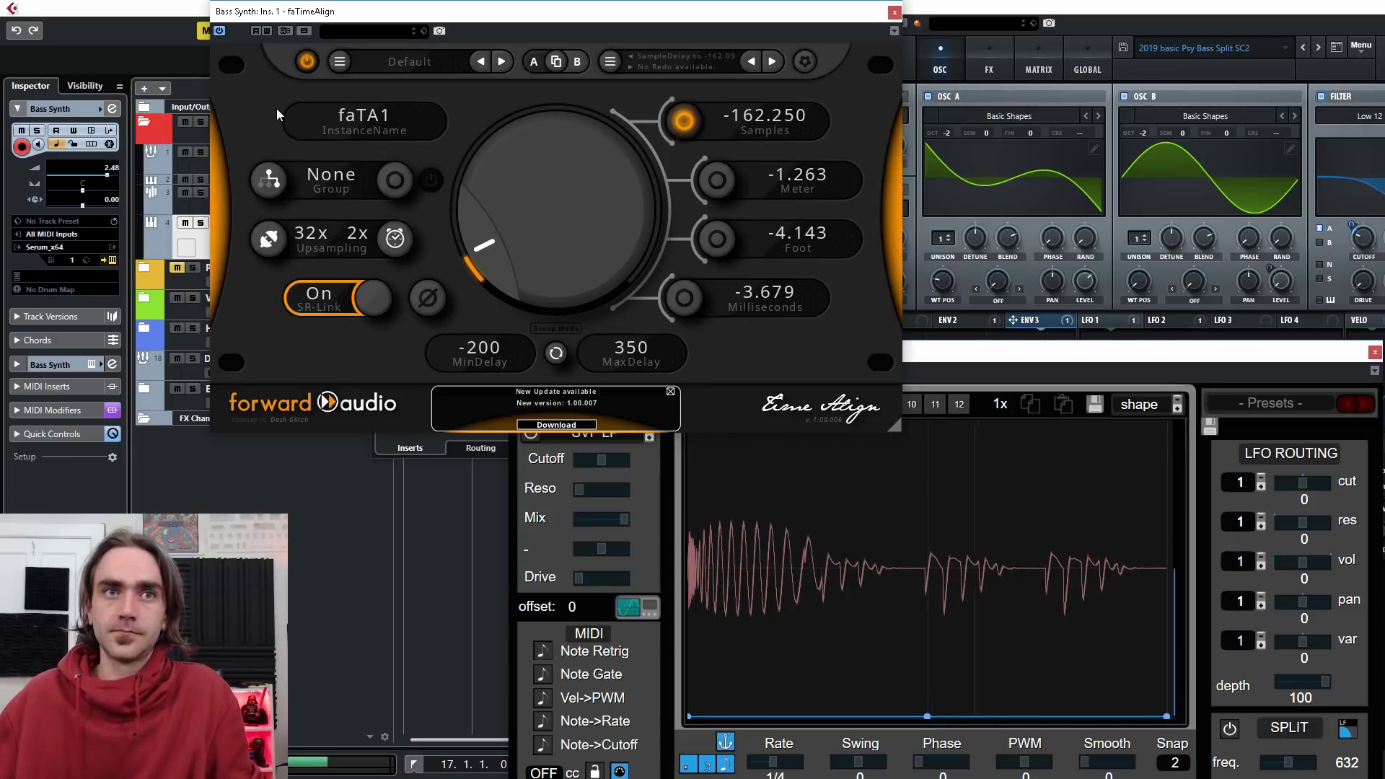
left_click(307, 62)
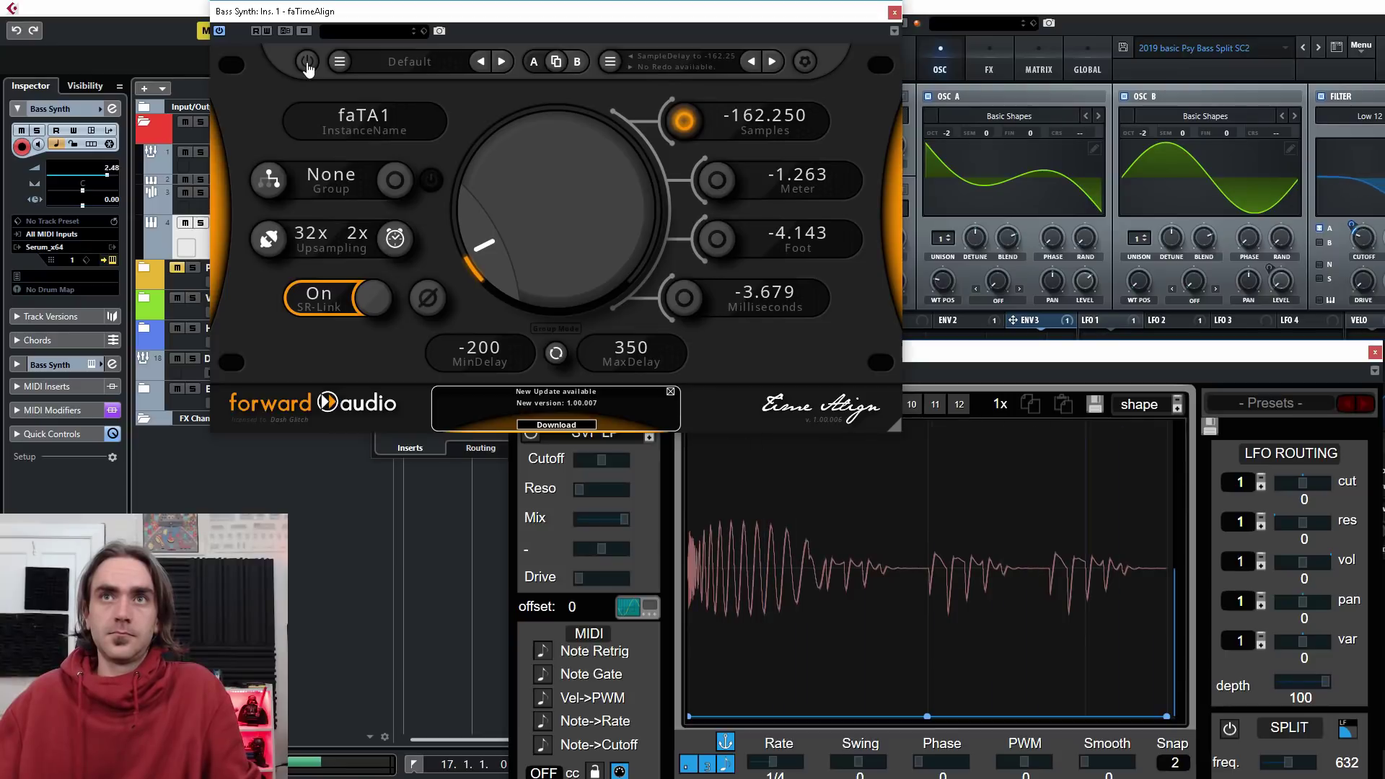
left_click(307, 63)
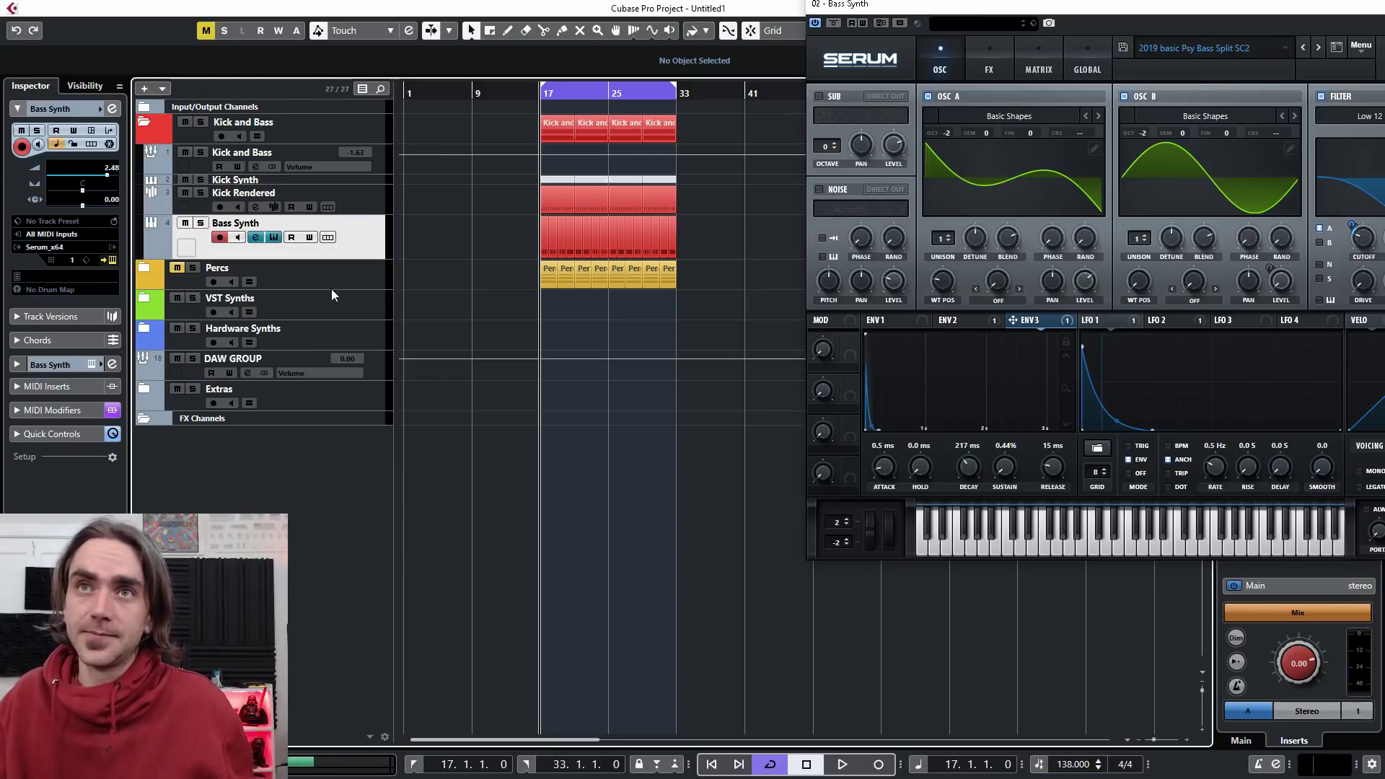
- Duplicate the Bass Synth track, keeping only oscillator B in the duplicate's Serum and only oscillator A in the original's
key("ctrl+shift+d")
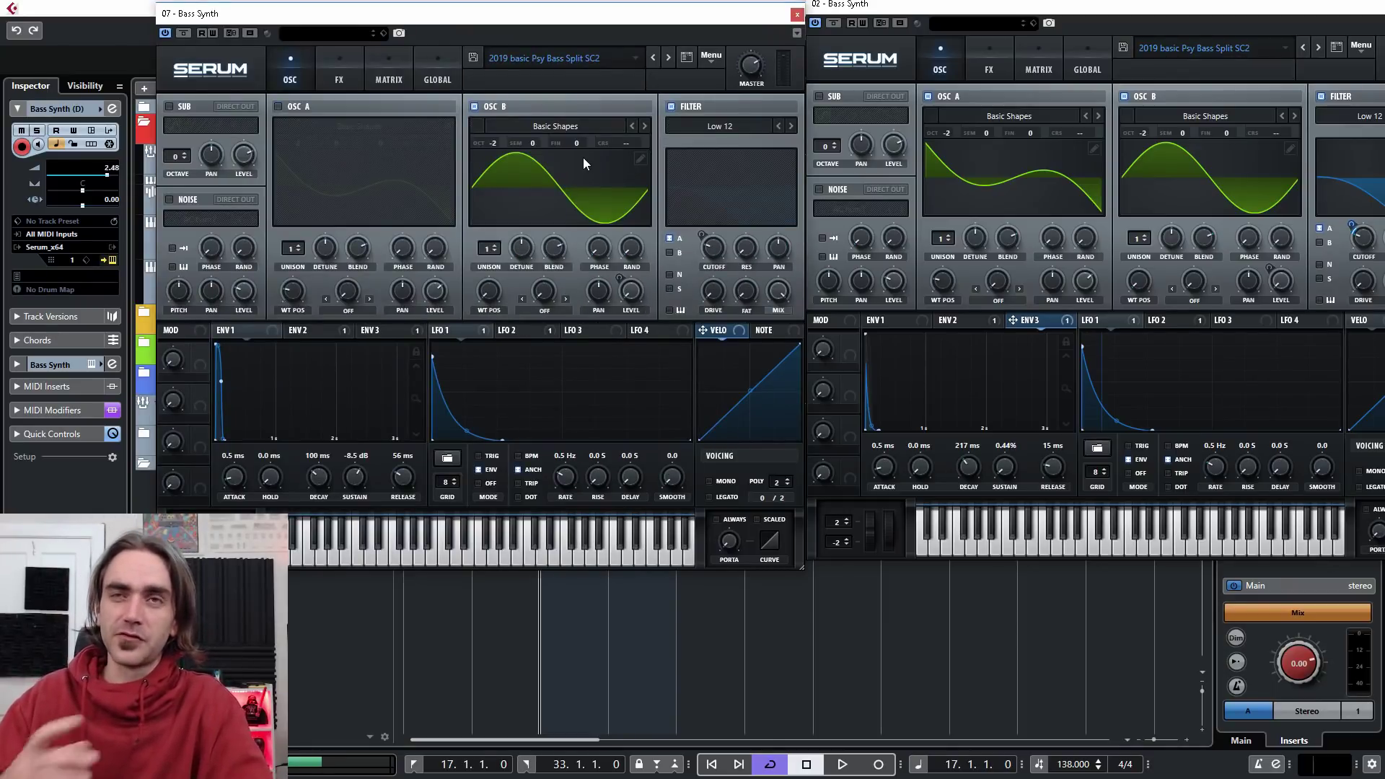
left_click(1124, 97)
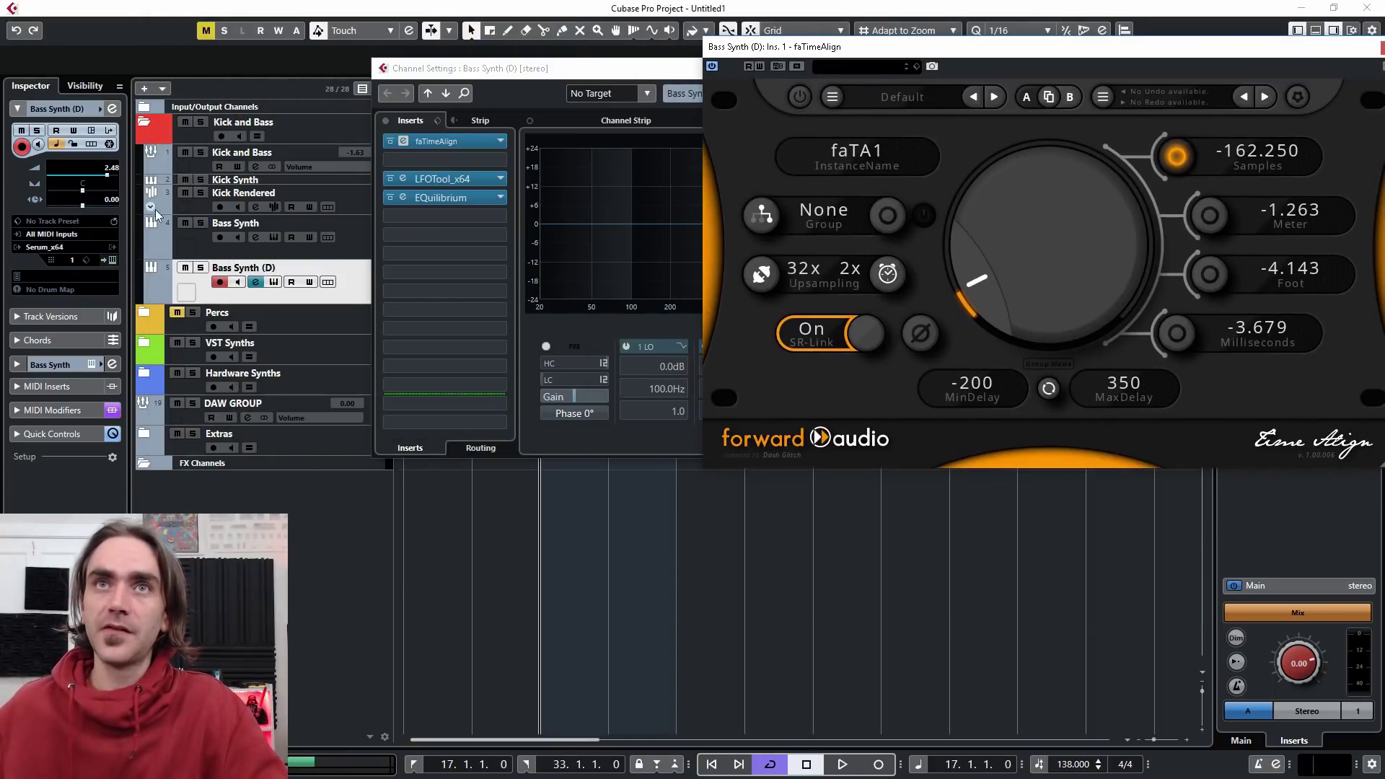
- Open the original Bass Synth's faTimeAlign and name the instance Midhis
left_click(352, 254)
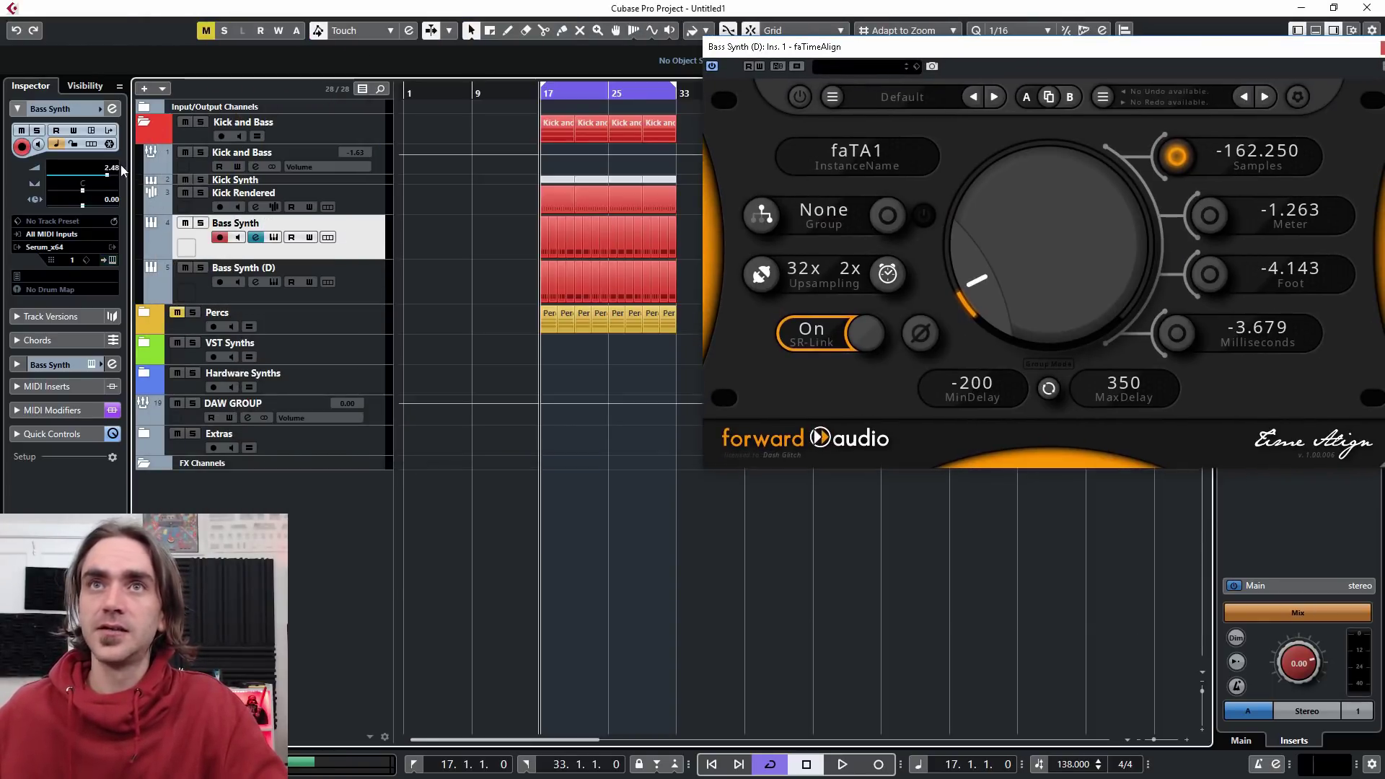
left_click(113, 110)
double_click(481, 389)
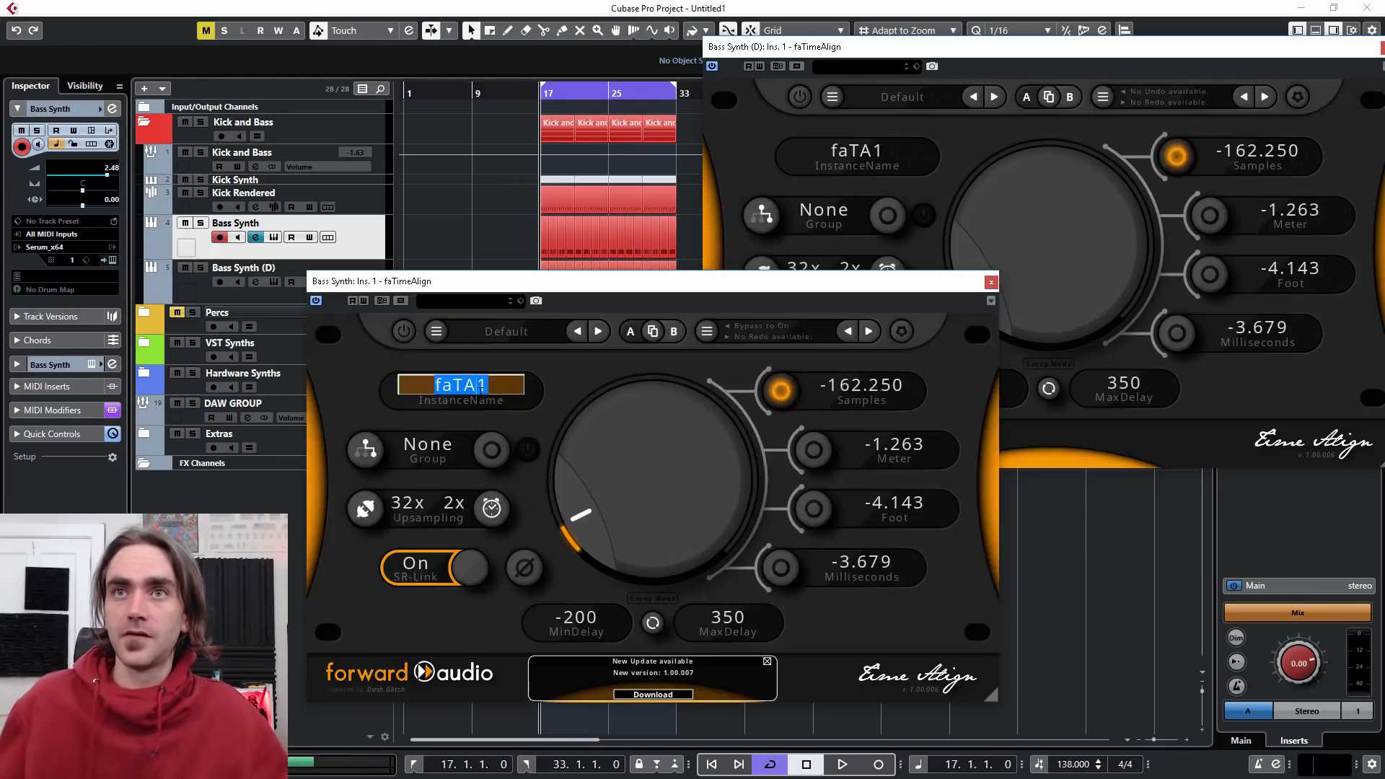
type("Midhi")
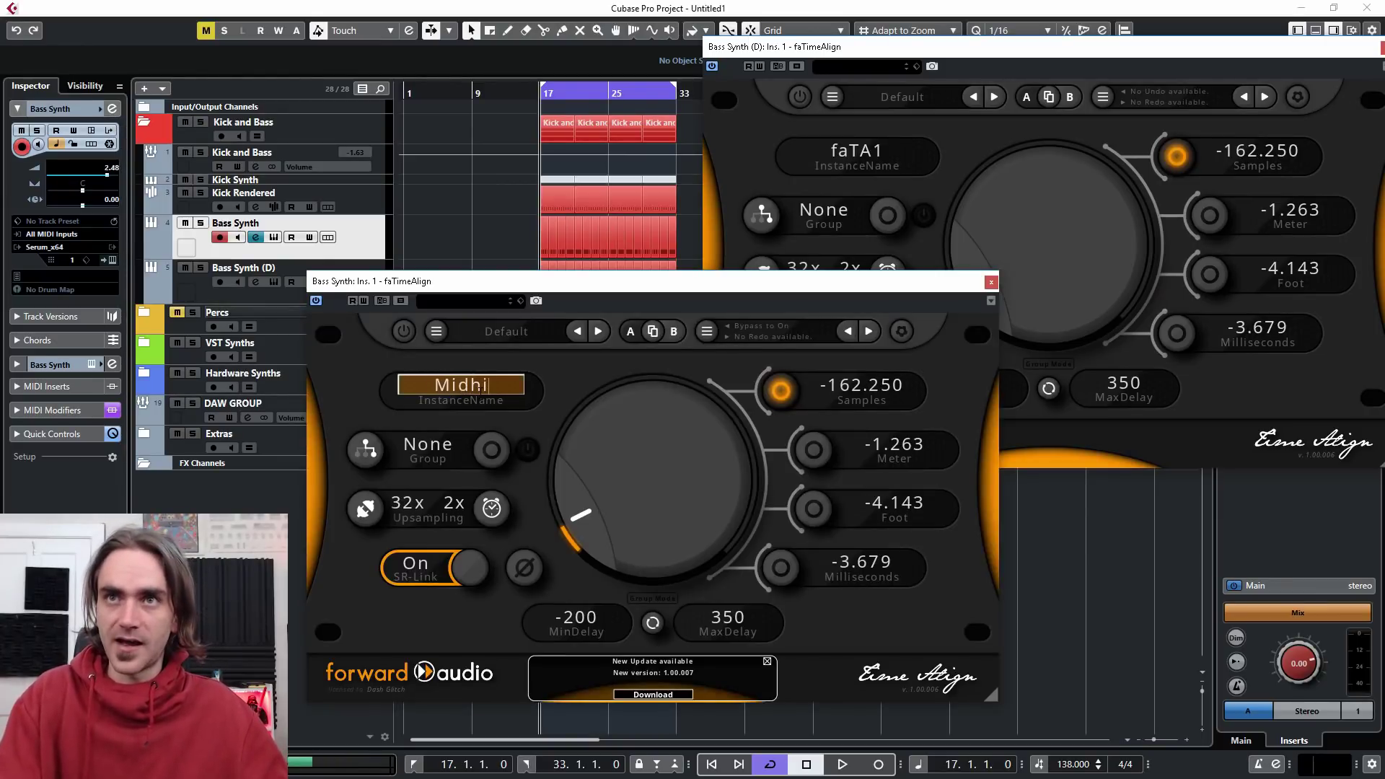
type("s")
key("Return")
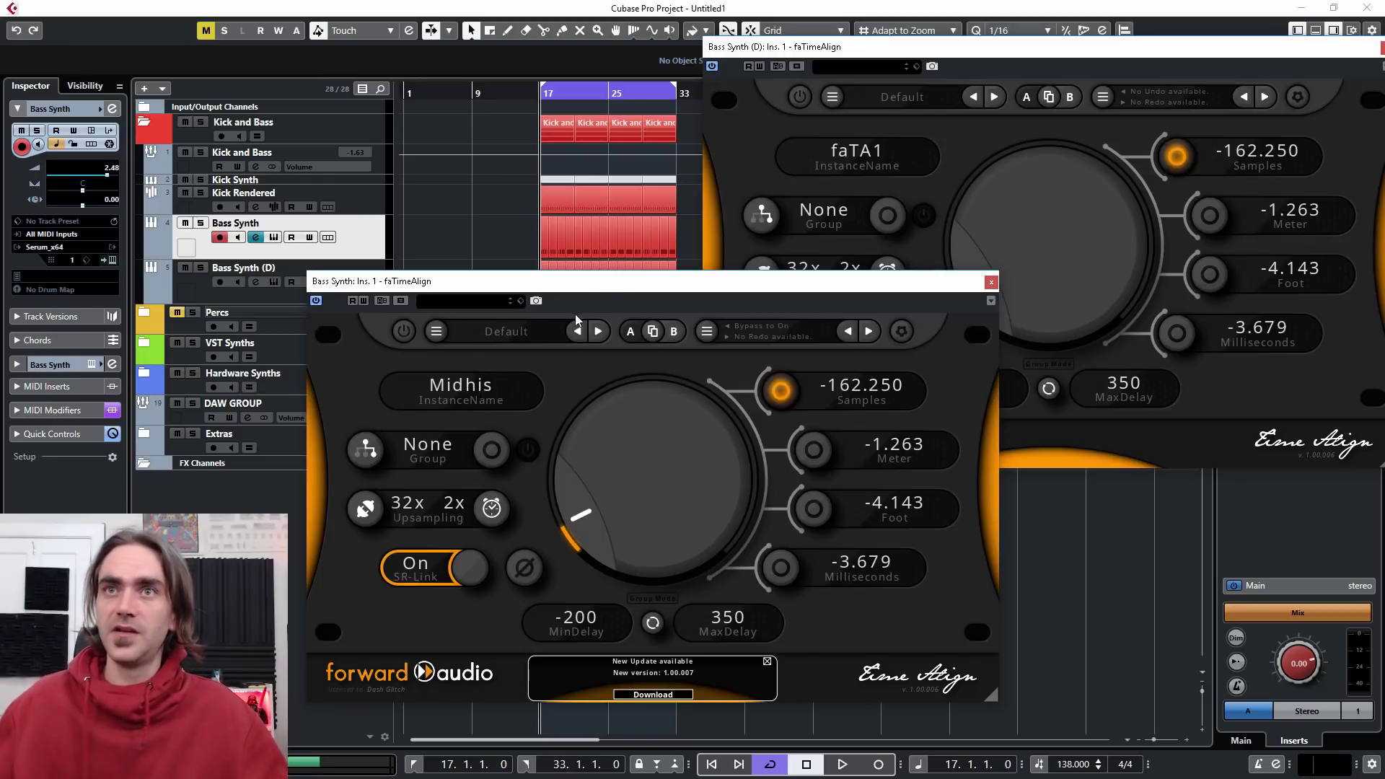
- Place the Midhis instance beside the duplicate track's faTimeAlign and name the duplicate's instance Sub
left_click_drag(597, 285, 330, 41)
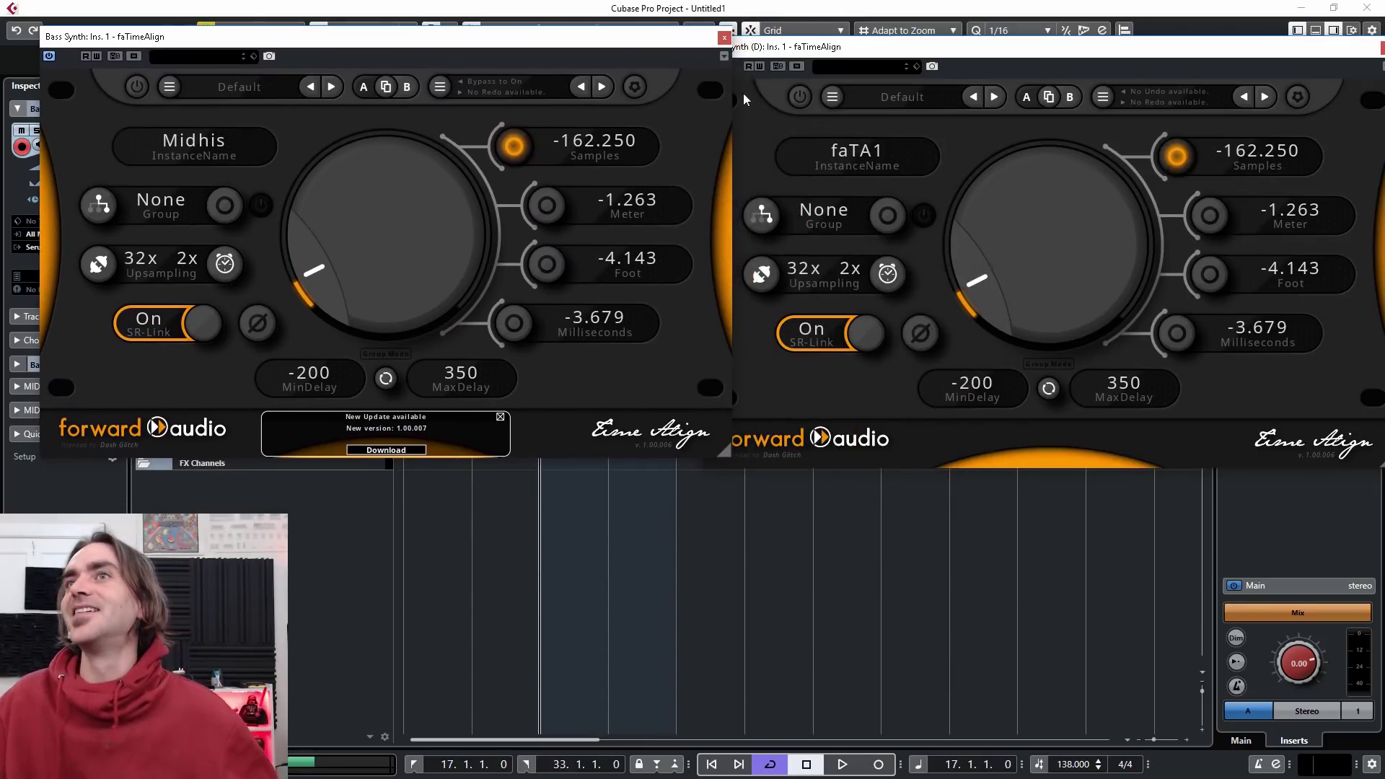
double_click(844, 152)
type("Sub")
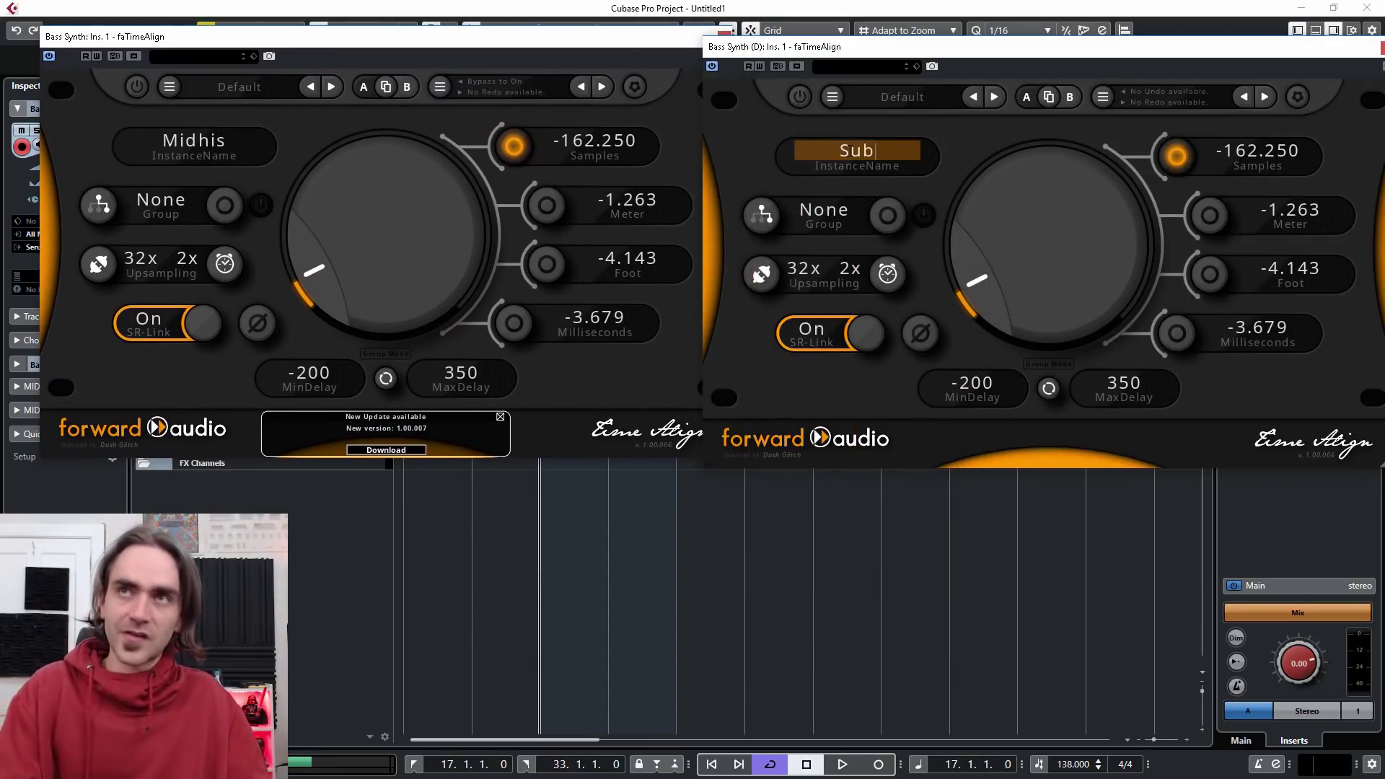
key("Return")
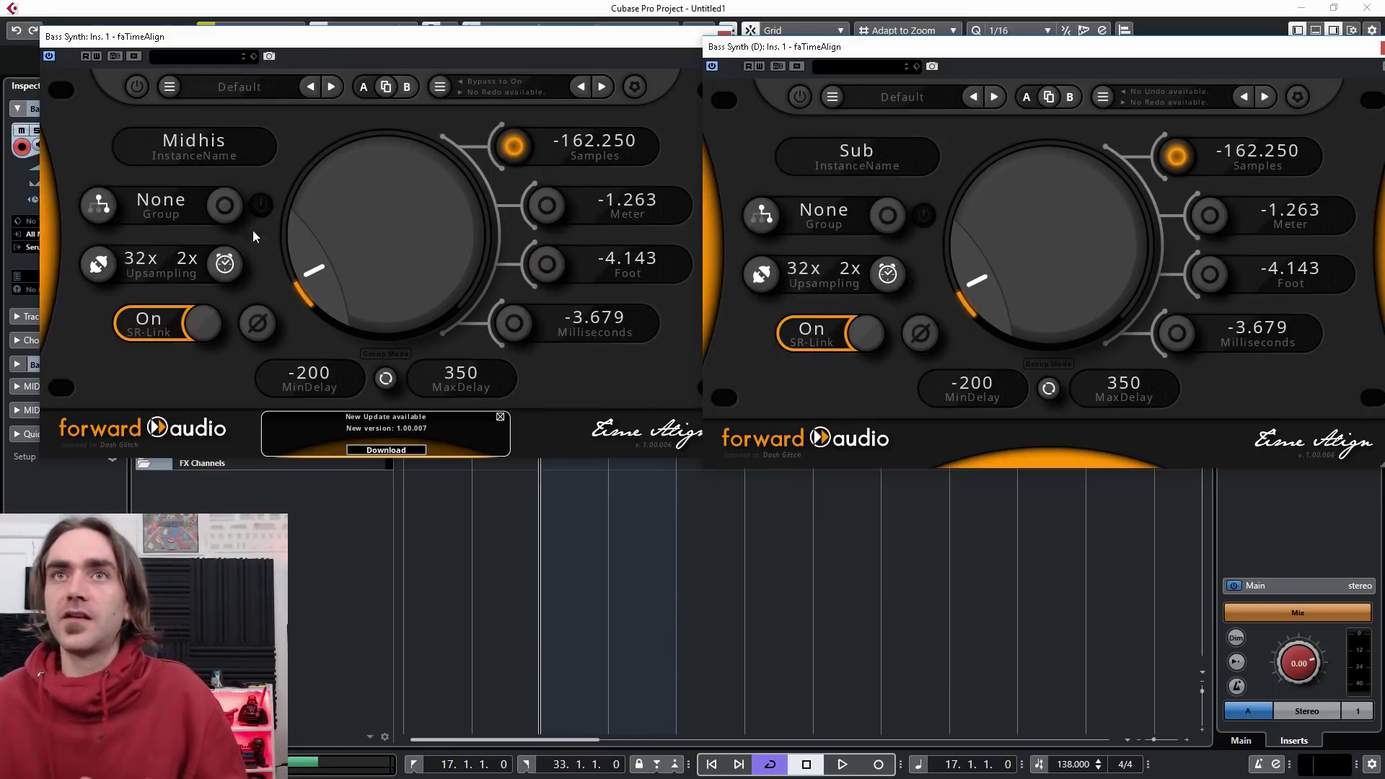
- Assign both the Midhis and Sub faTimeAlign instances to Group1 and enable group mode on each
left_click(232, 214)
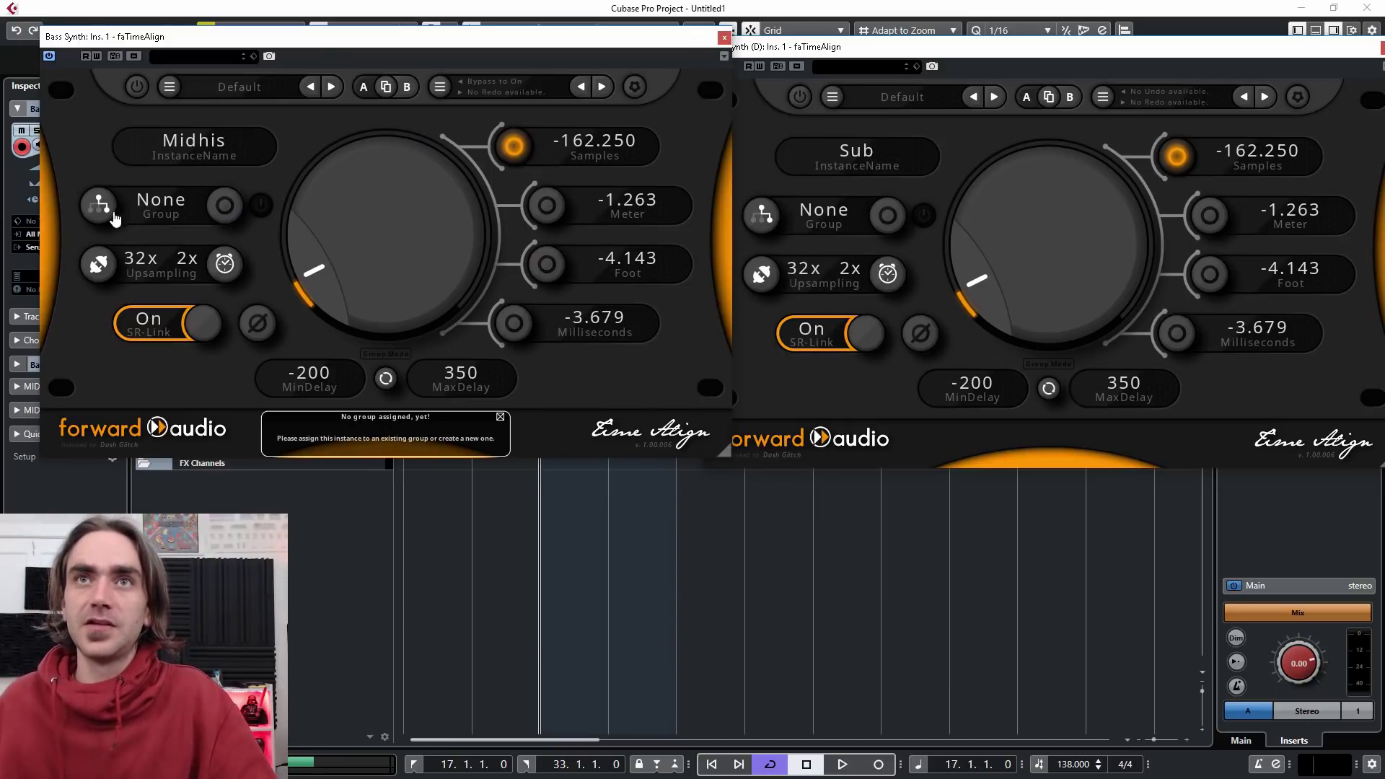
left_click(101, 211)
left_click(130, 232)
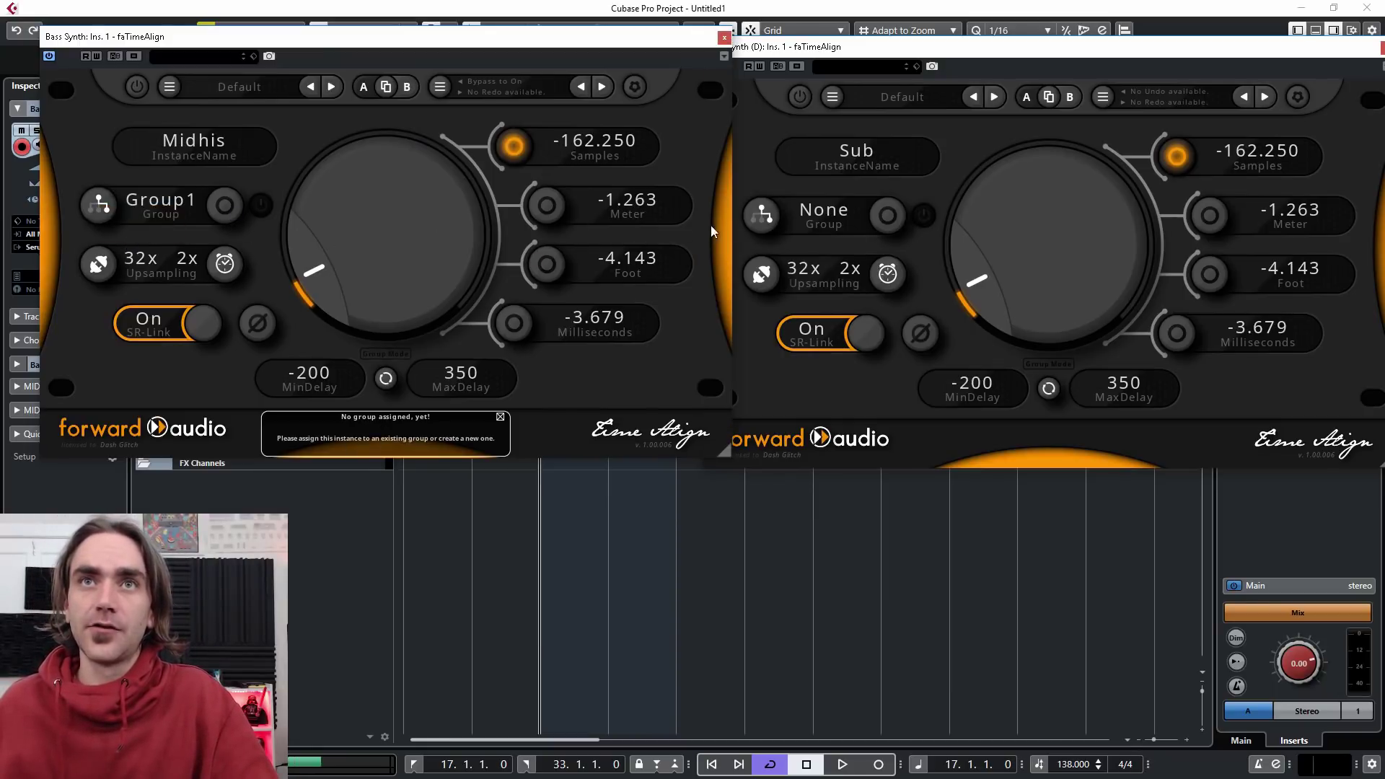
left_click(874, 218)
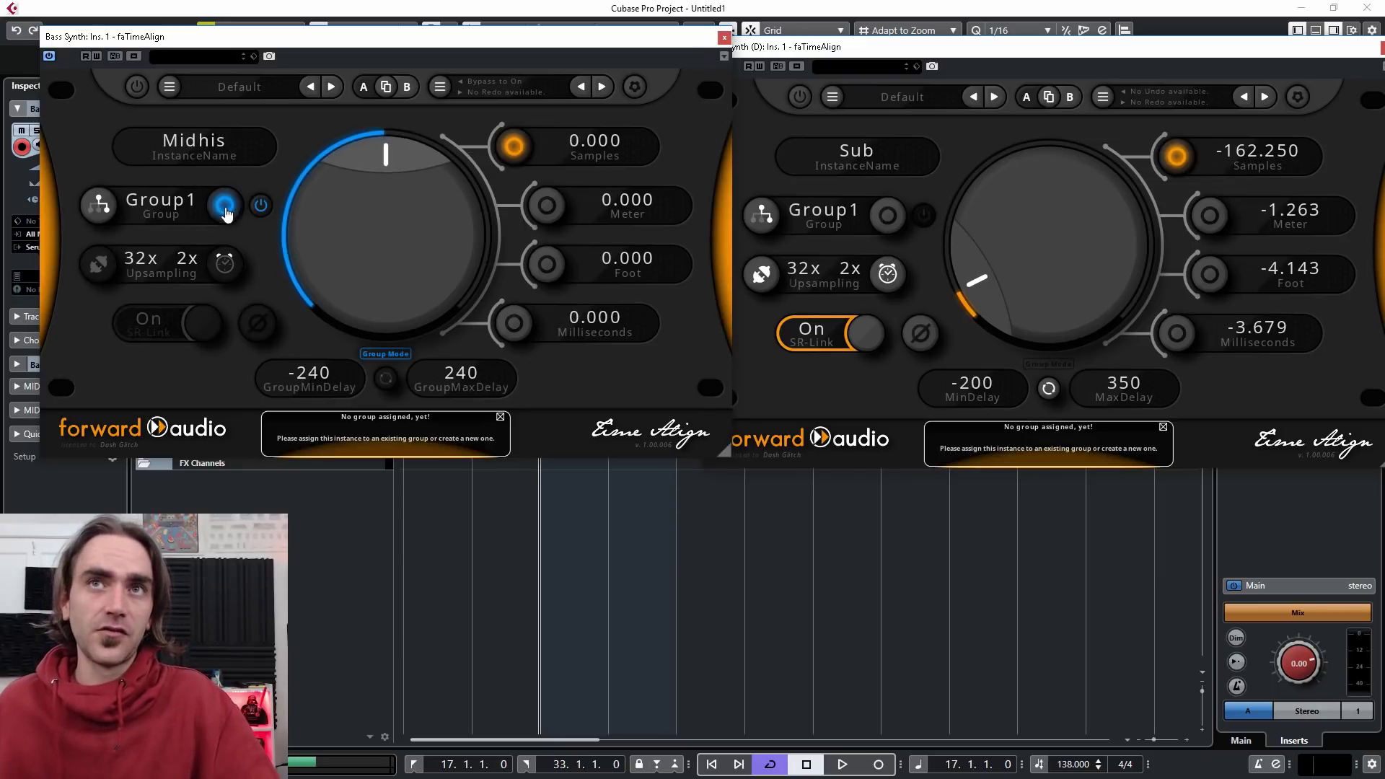
left_click(892, 216)
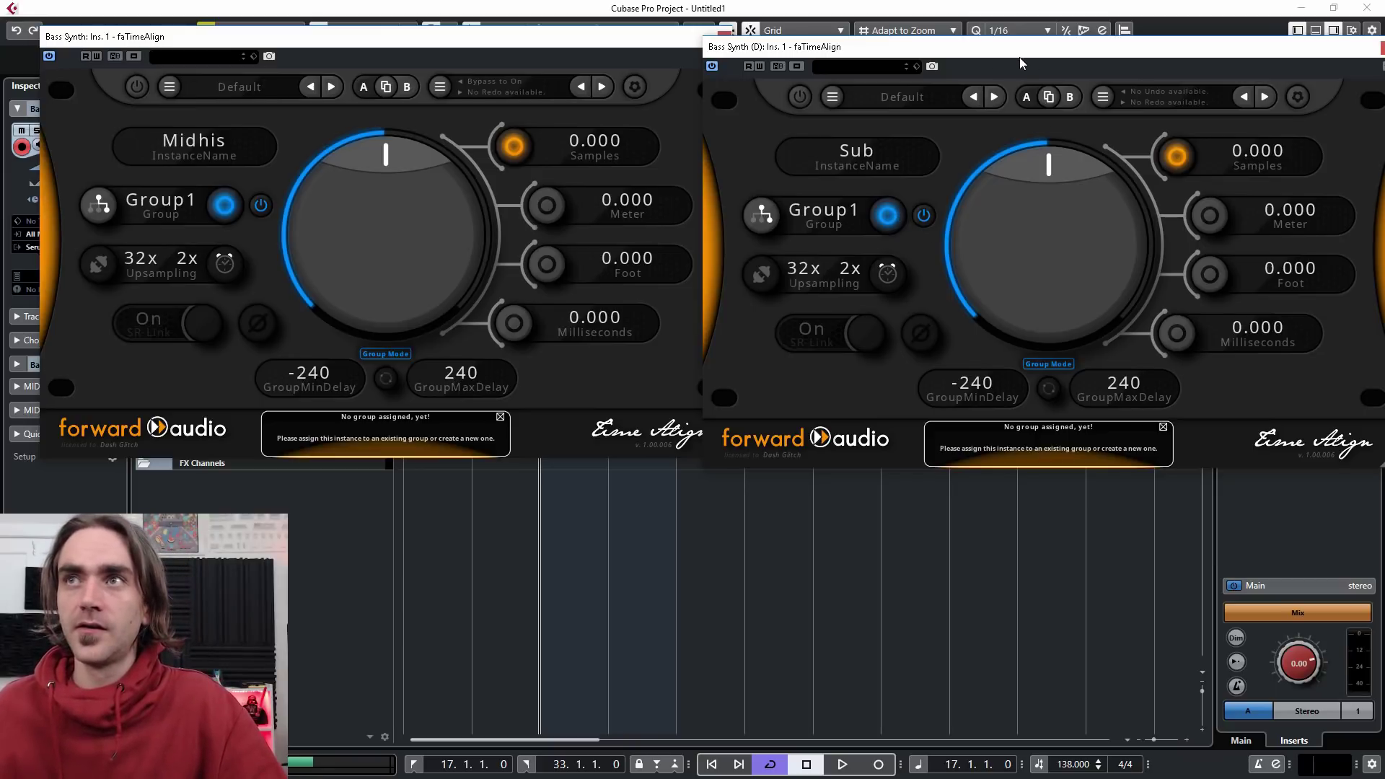
- Open LFOTool from the Kick and Bass group channel and arrange it below the faTimeAlign windows, closing the channel settings
left_click_drag(626, 41, 1278, 59)
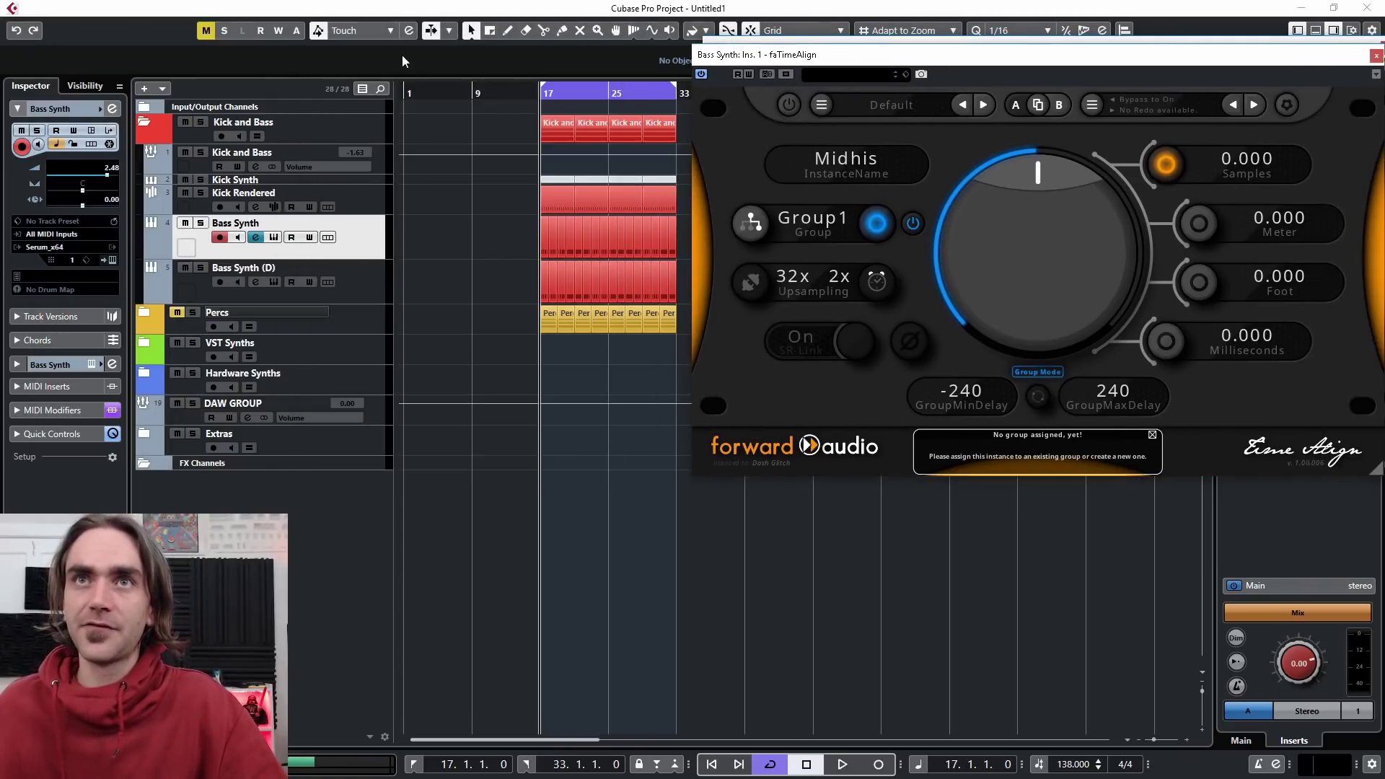
left_click(200, 168)
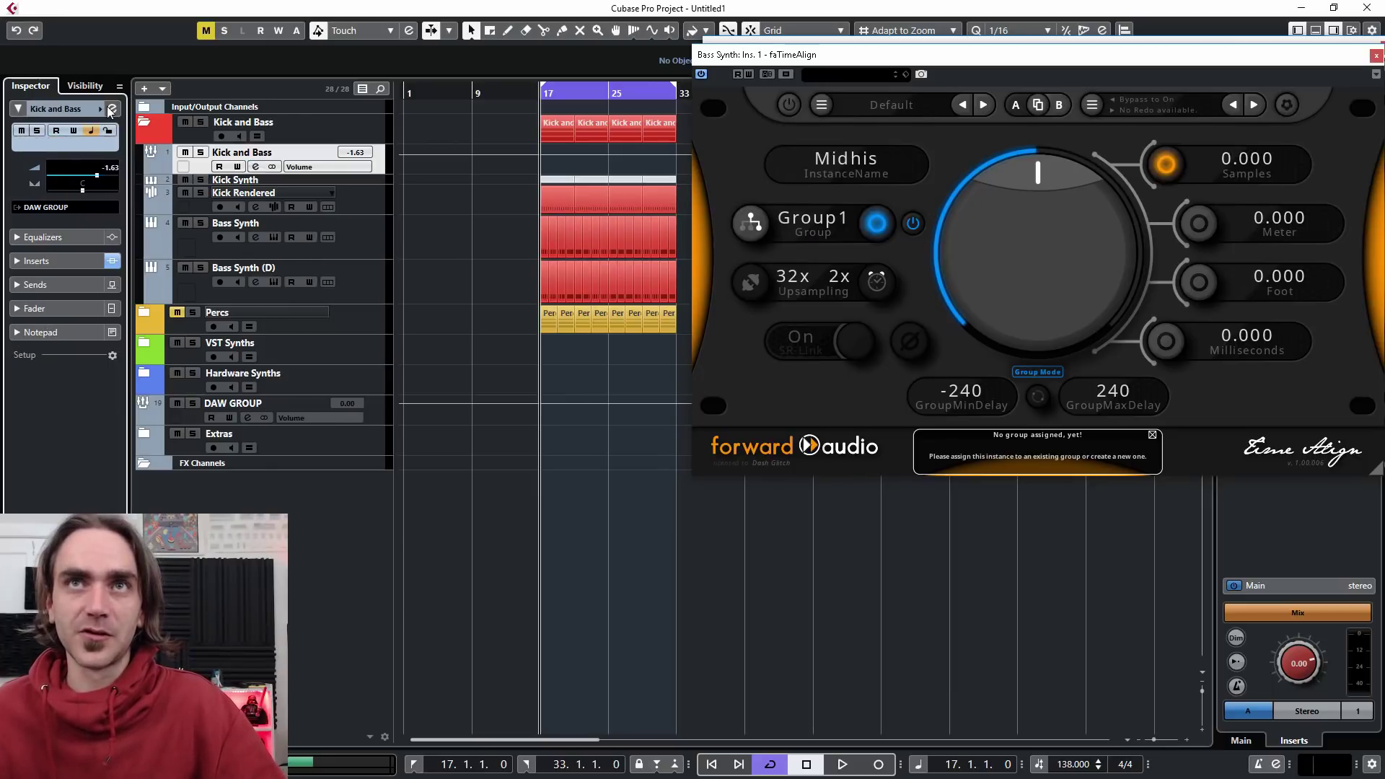
left_click(112, 110)
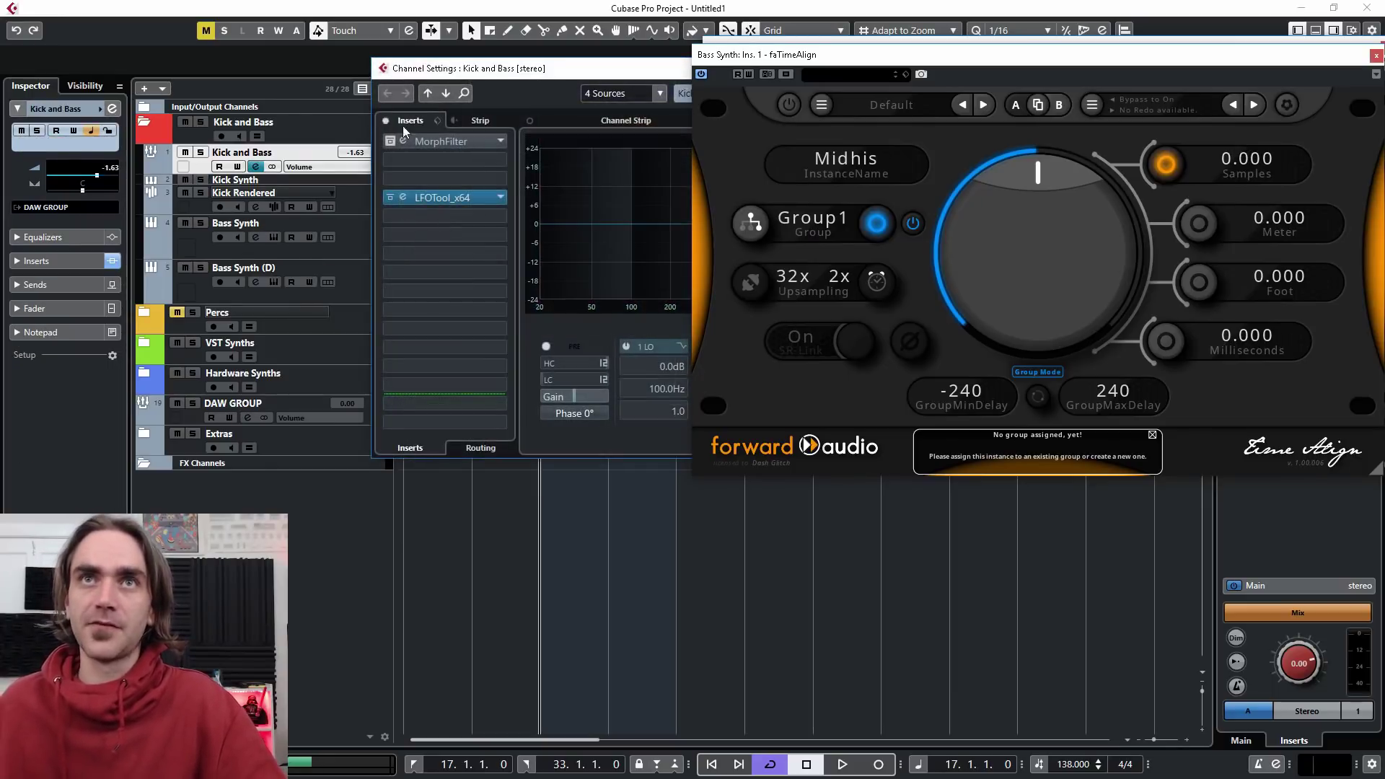
left_click(404, 200)
left_click_drag(730, 605, 959, 267)
left_click_drag(546, 71, 2, 246)
key("e")
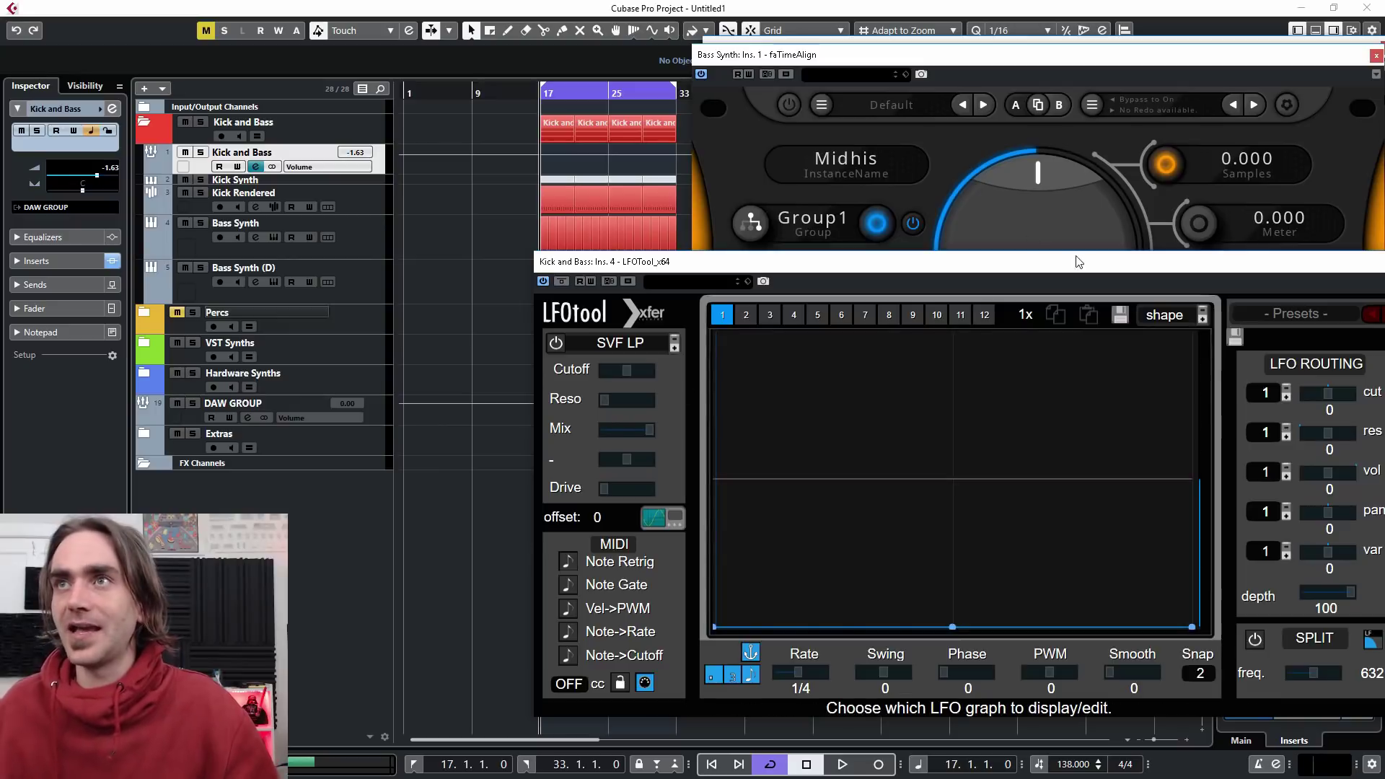
left_click_drag(1184, 263, 1185, 362)
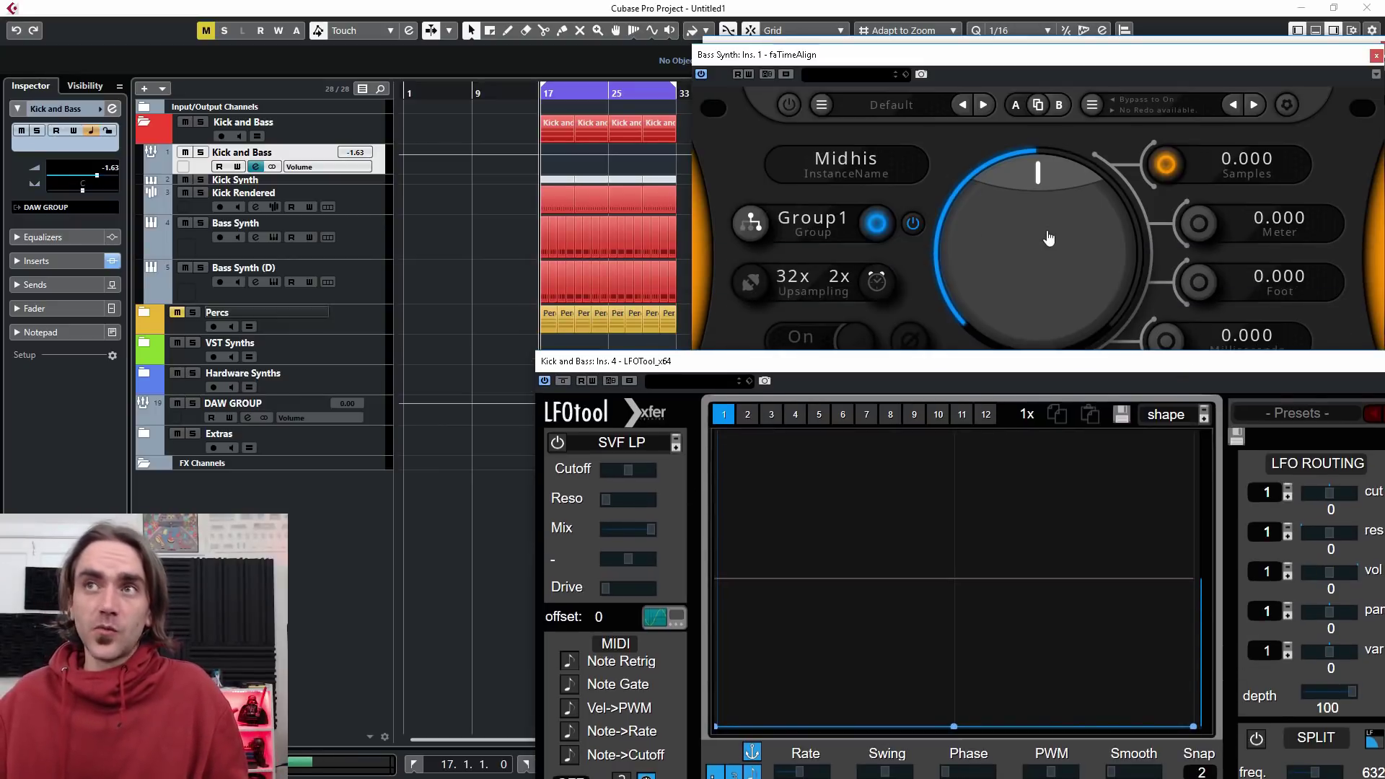
- Try the linked Group1 delay from the Midhis instance, sweeping it through negative values to -18.144 samples
left_click_drag(1049, 212, 1041, 224)
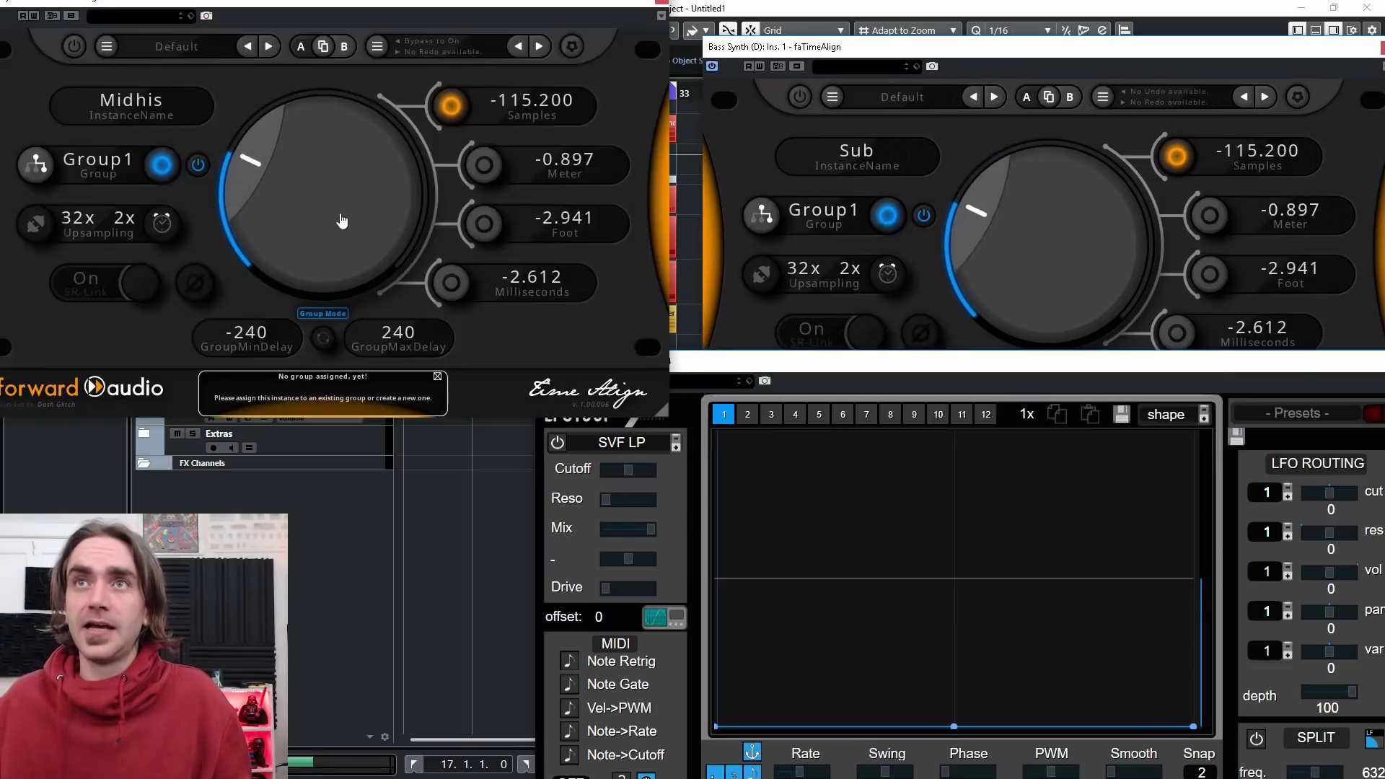
left_click_drag(340, 218, 344, 214)
mouse_move(368, 161)
left_mouse_down()
mouse_move(356, 198)
mouse_move(353, 177)
left_mouse_up()
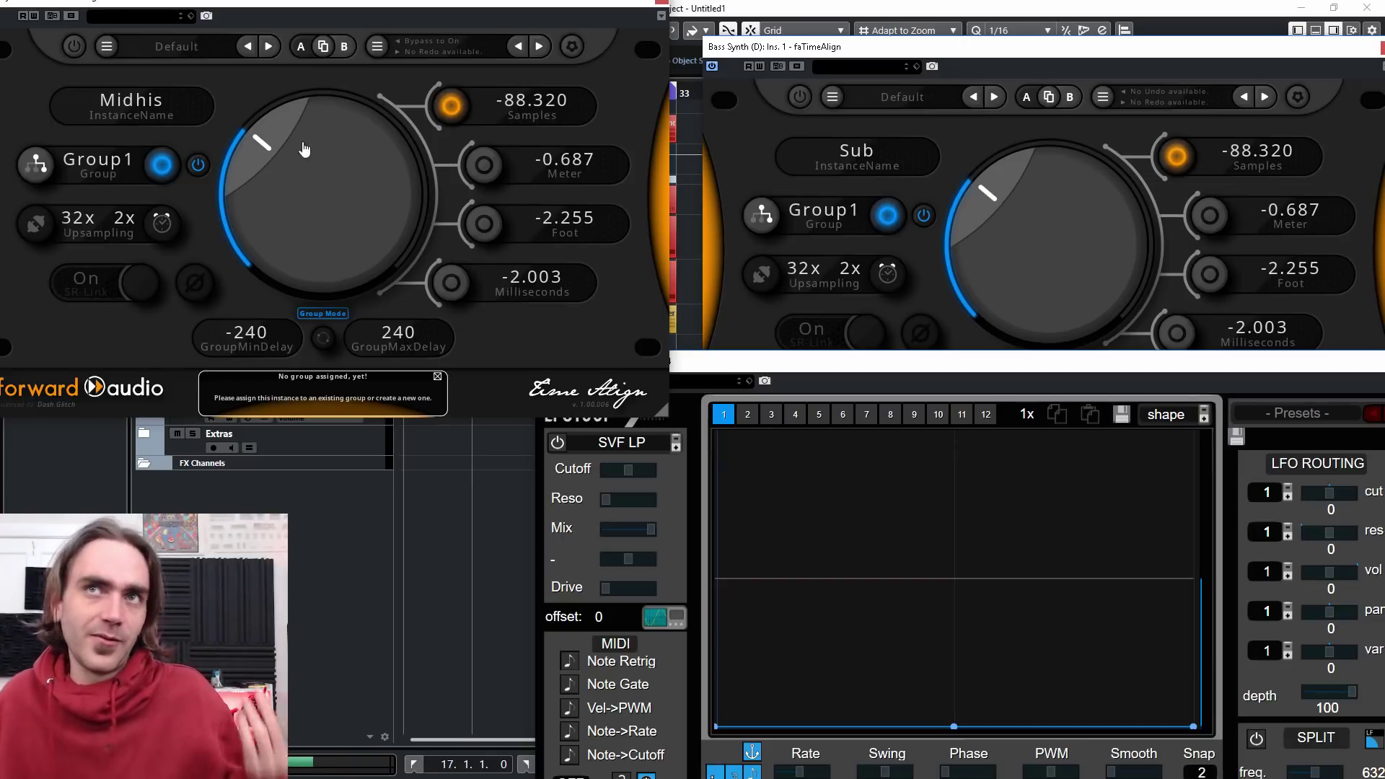
left_click_drag(303, 145, 310, 184)
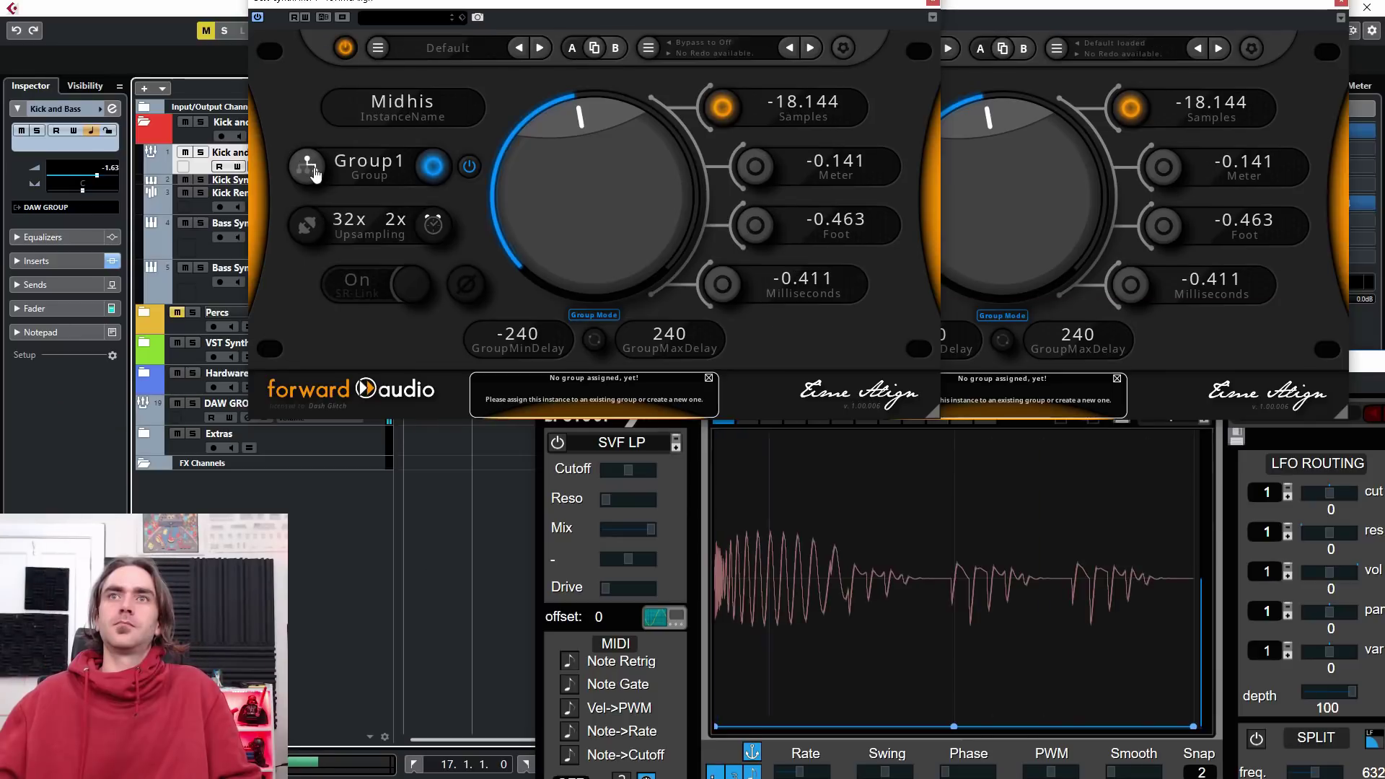
- Mute the Bass Synth mids, set the Group1 delay to -125.664 samples against the kick, and unmute the track
left_click(185, 223)
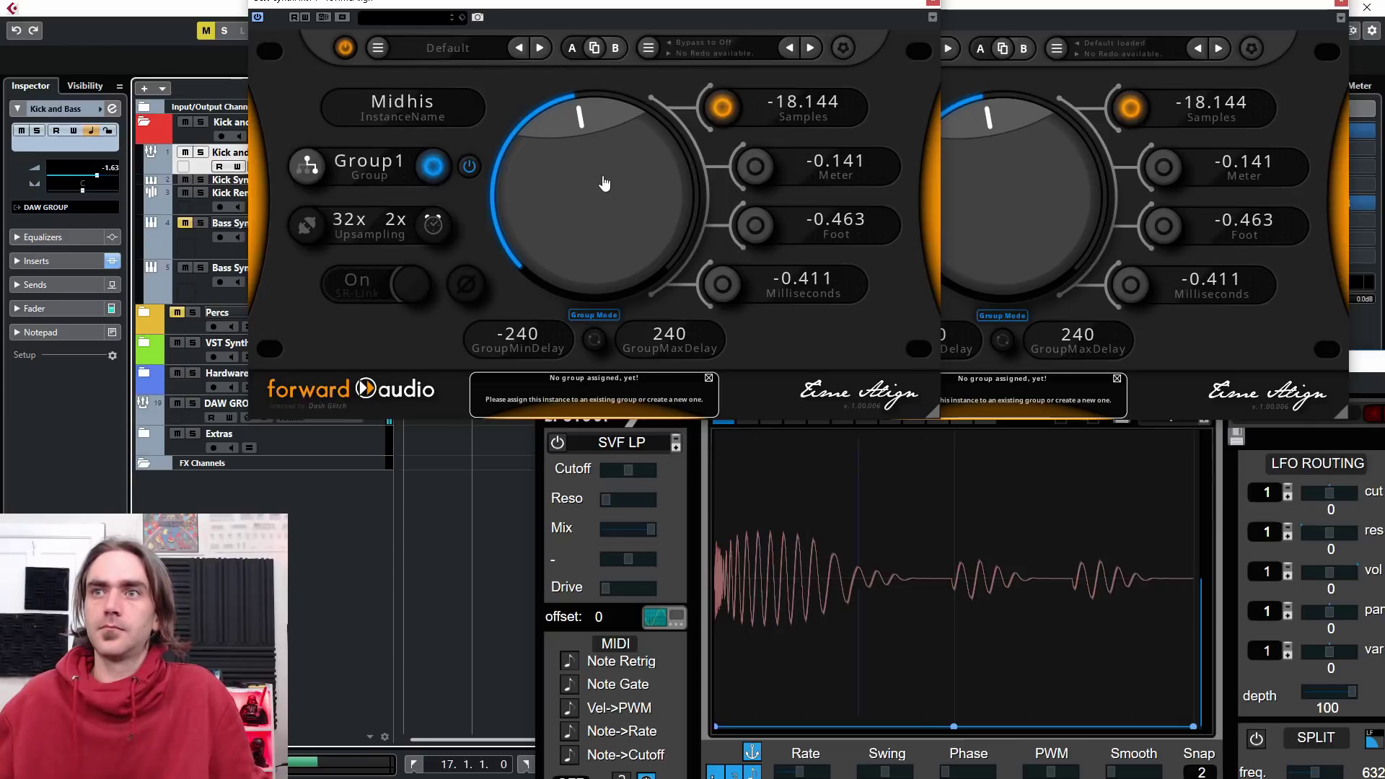
left_click_drag(599, 173, 599, 226)
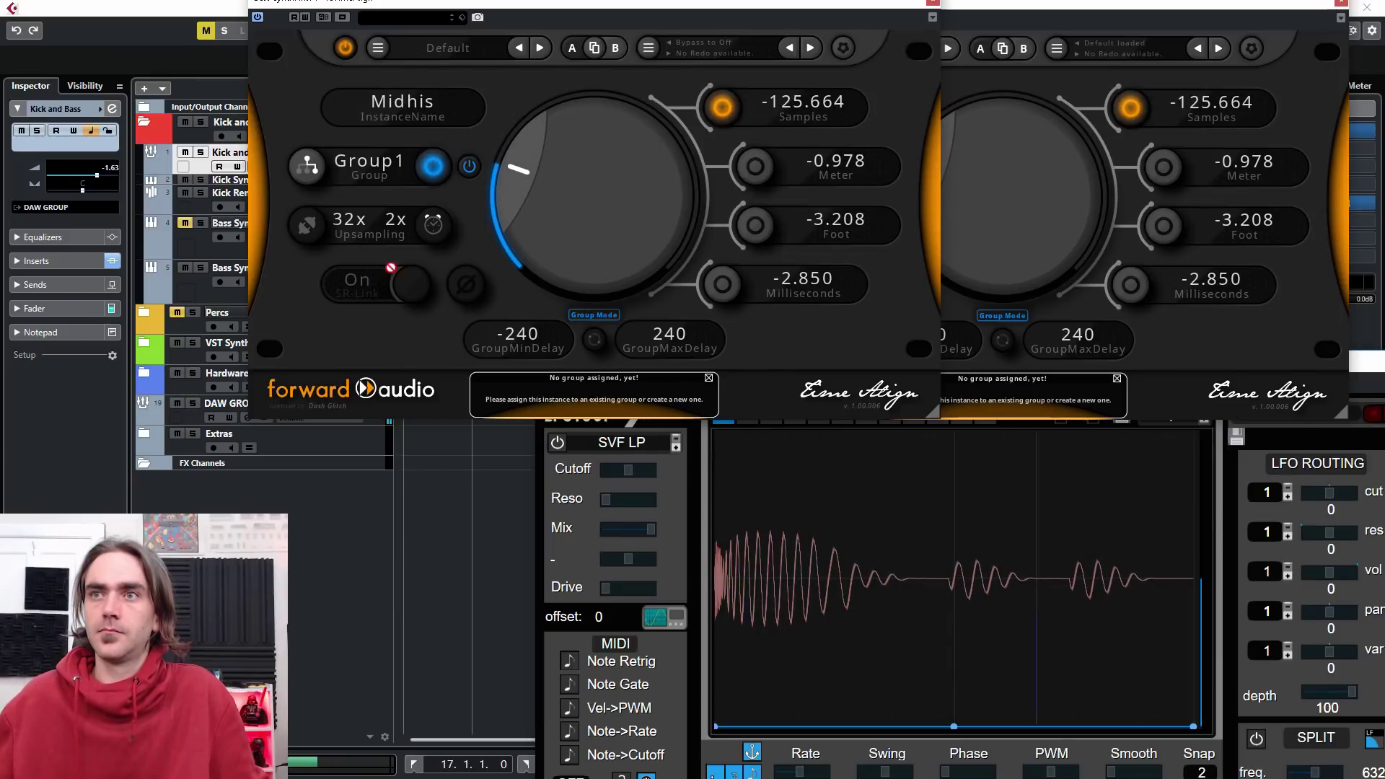
left_click(183, 224)
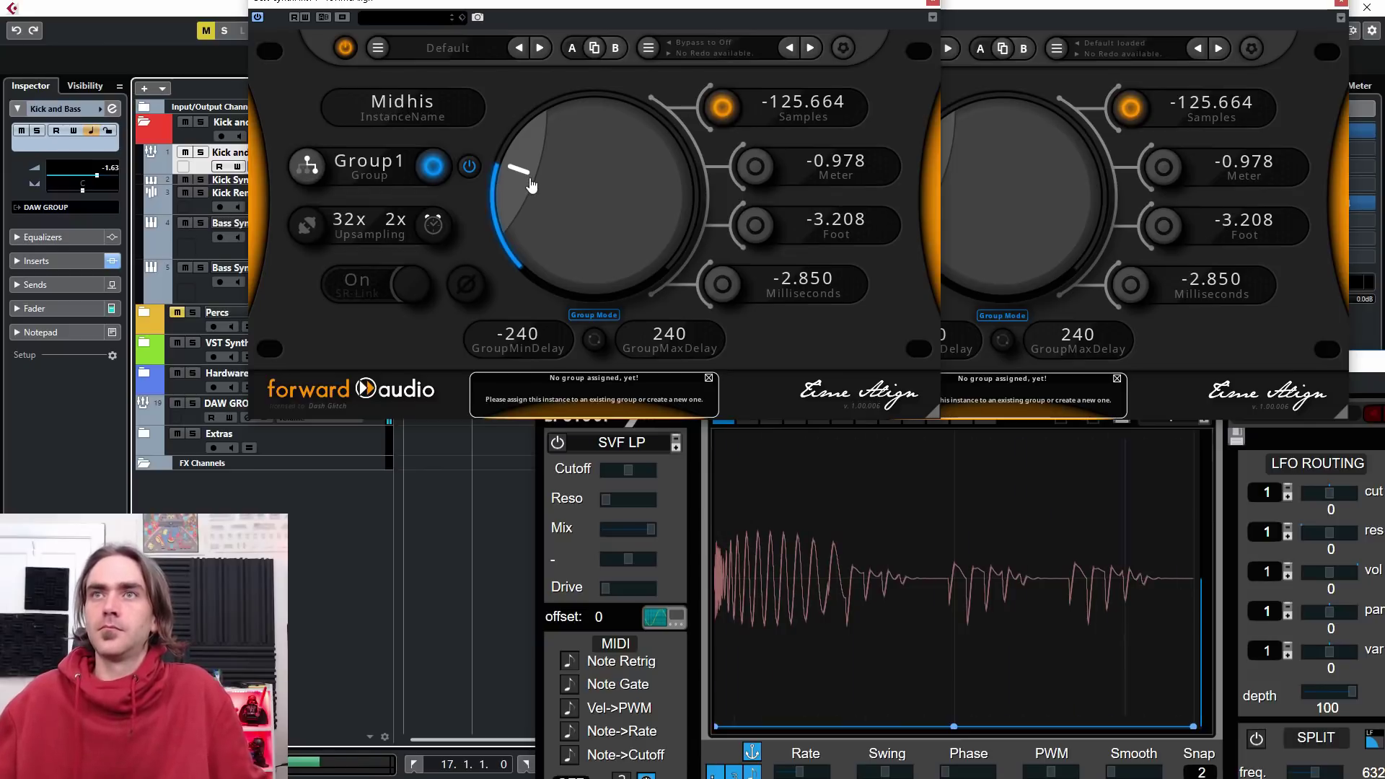
- Set the linked Group1 delay to -148.704 samples in the Midhis instance and play the result to check the waveform
left_click_drag(531, 174, 534, 189)
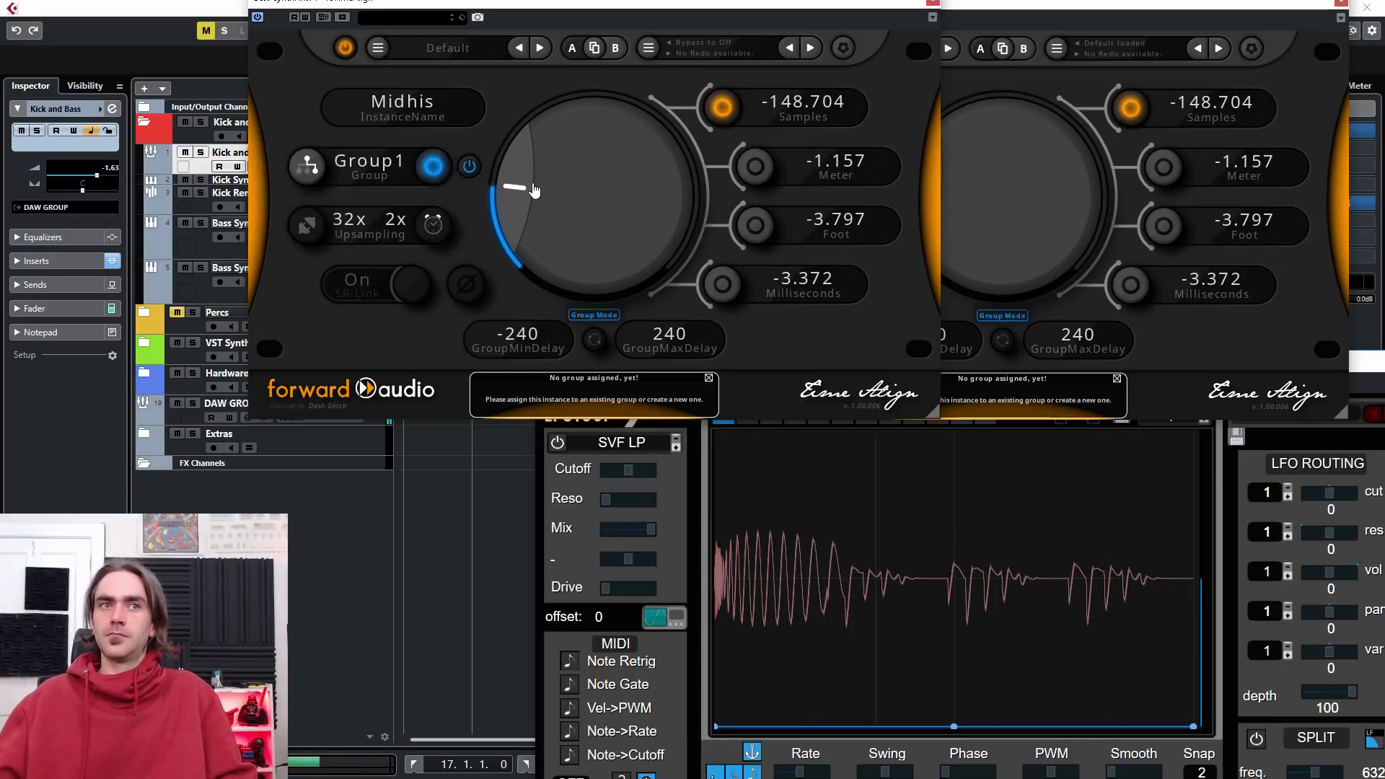
key("space")
key("space")
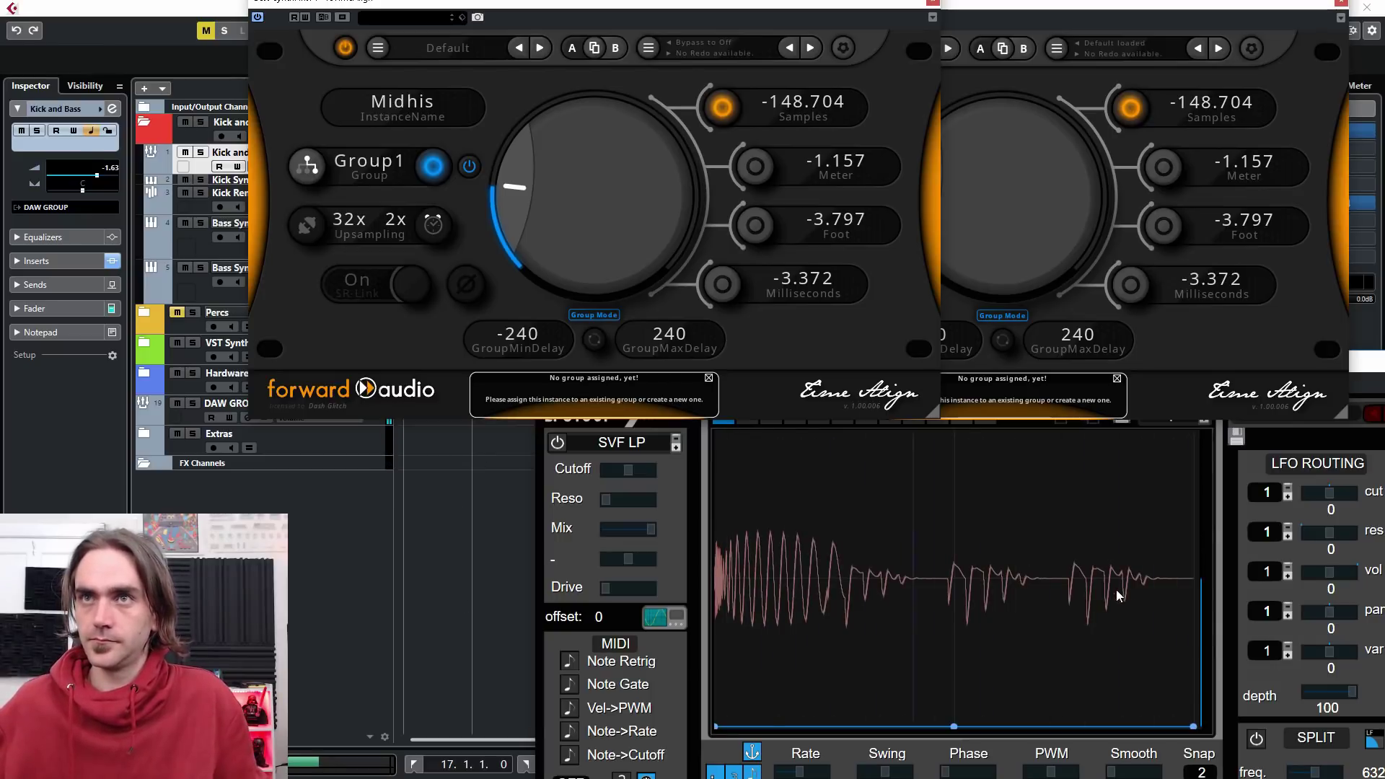
key("space")
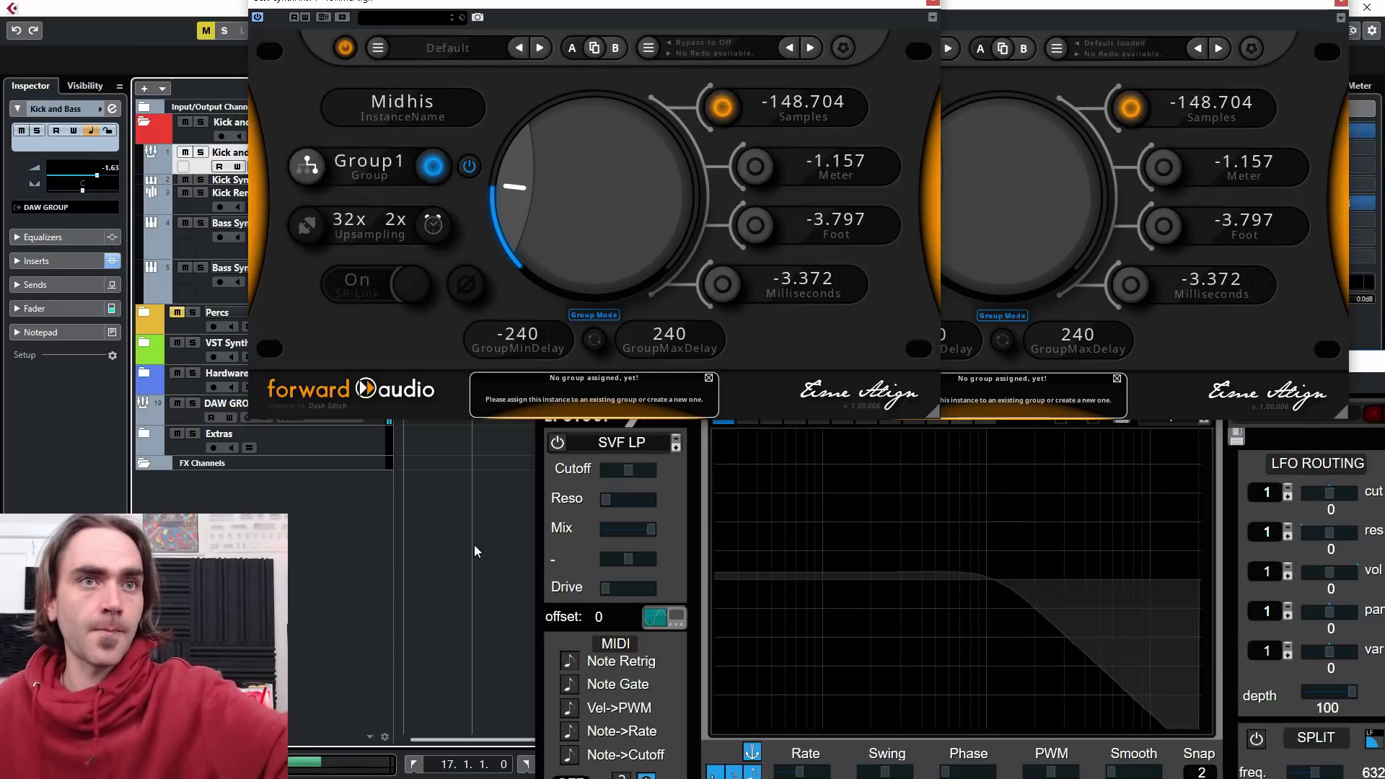
- Close the Midhis and Sub faTimeAlign windows and the Kick and Bass group's LFOTool window
left_click(932, 2)
left_click(1341, 3)
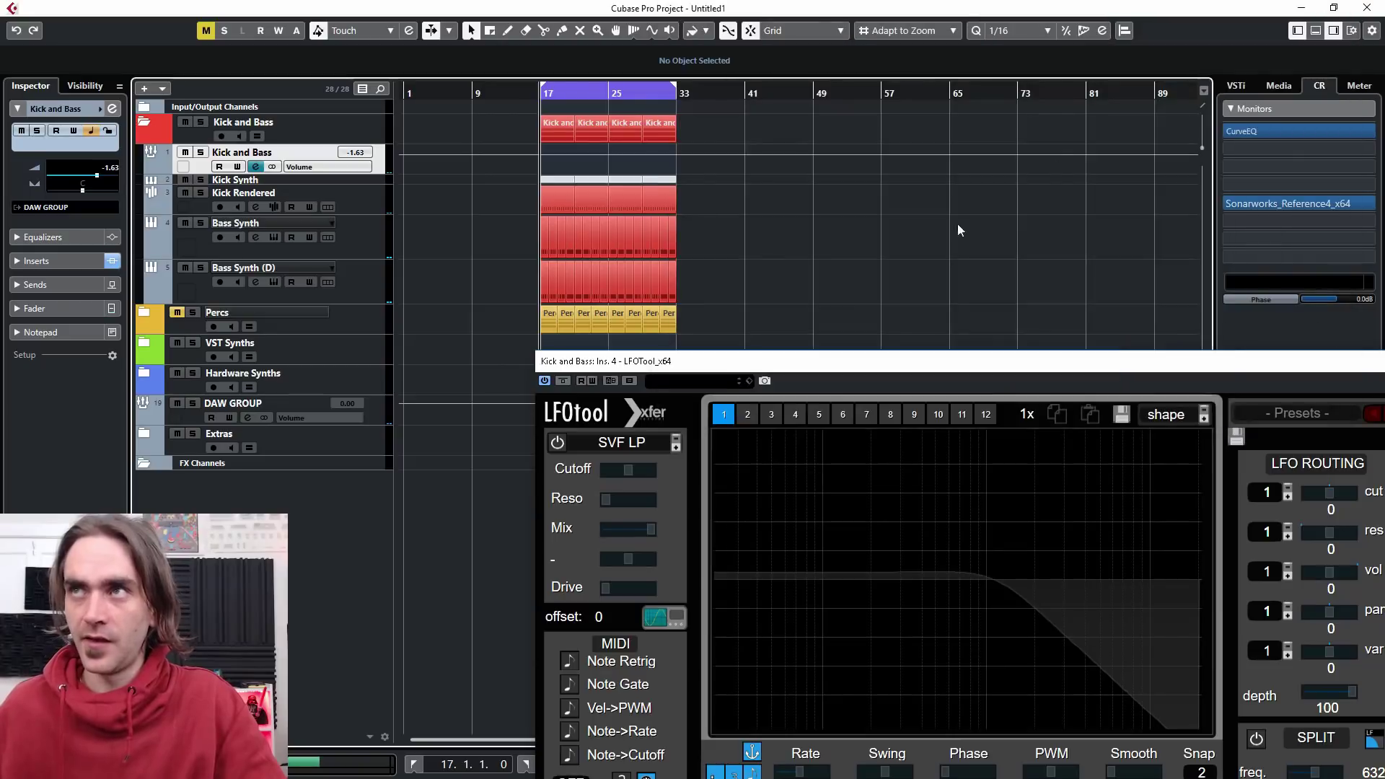
key("space")
left_click_drag(1377, 357, 1143, 245)
left_click(1168, 250)
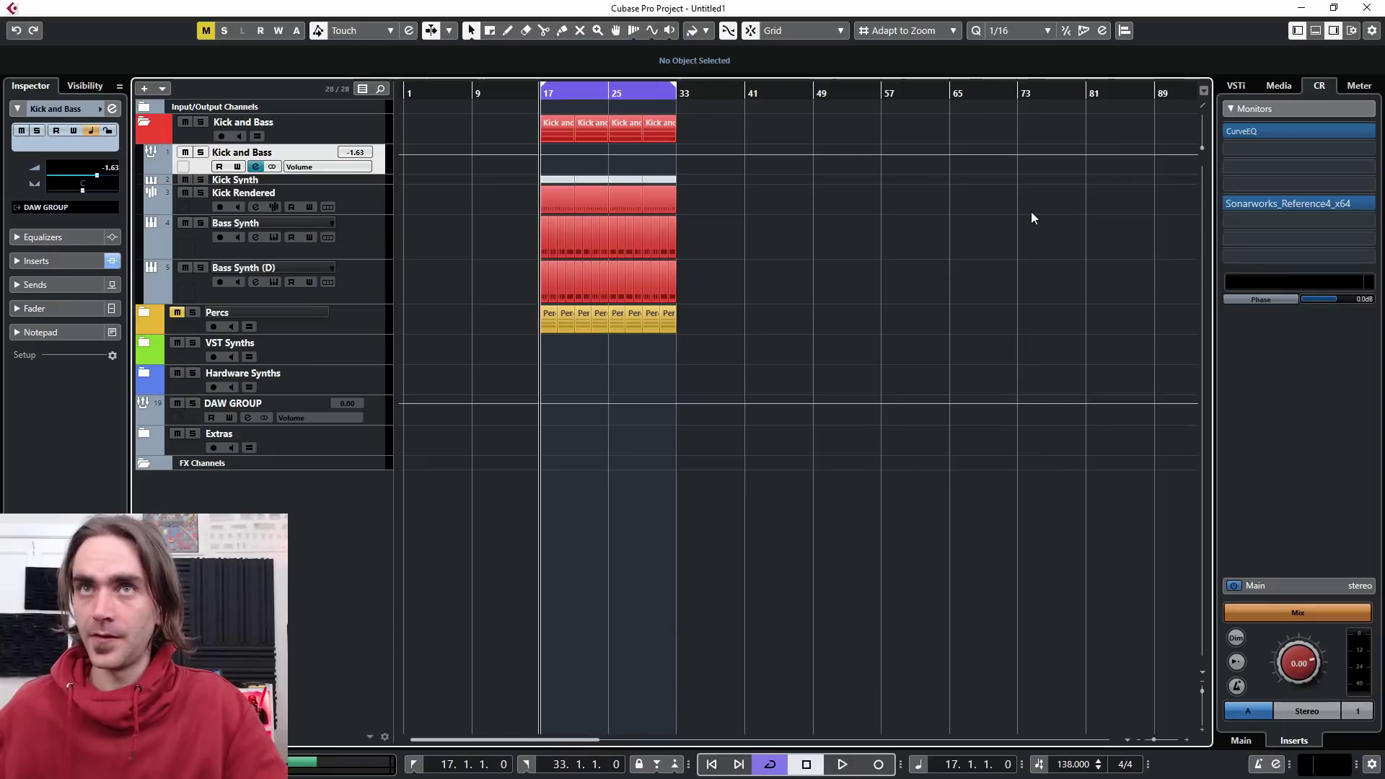
- Collapse the Kick and Bass folder, expand the Hardware Synths folder, and select and enlarge the SH-101 track
left_click(143, 127)
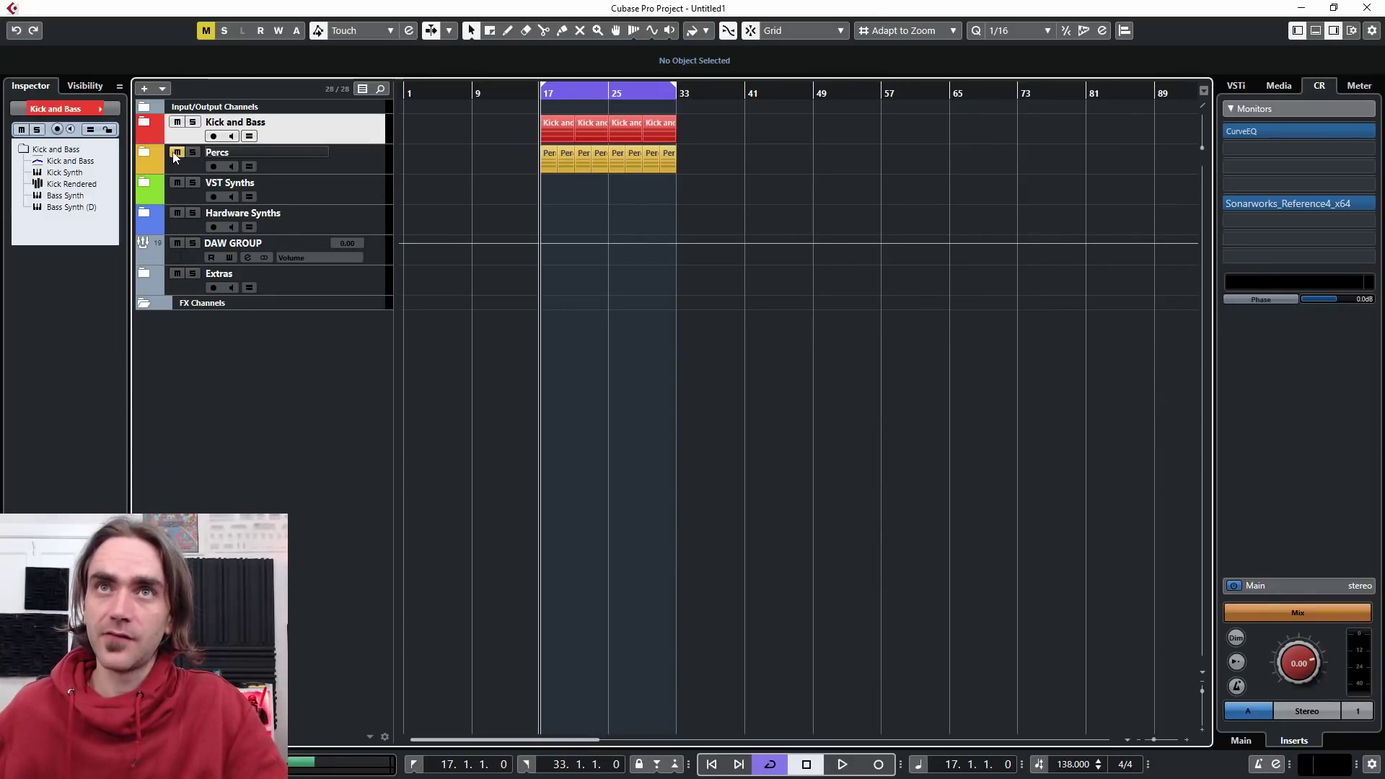
left_click(286, 166)
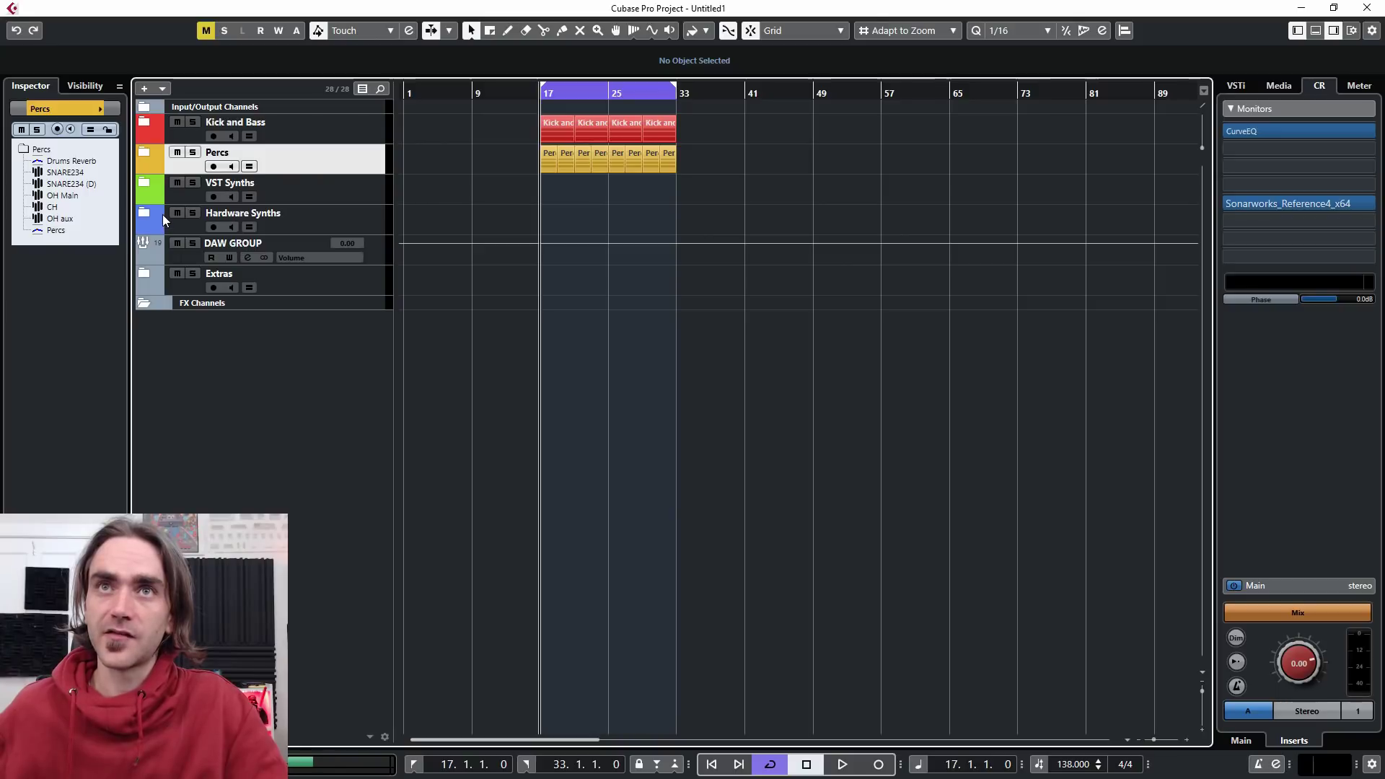
left_click(185, 262)
left_click(188, 292)
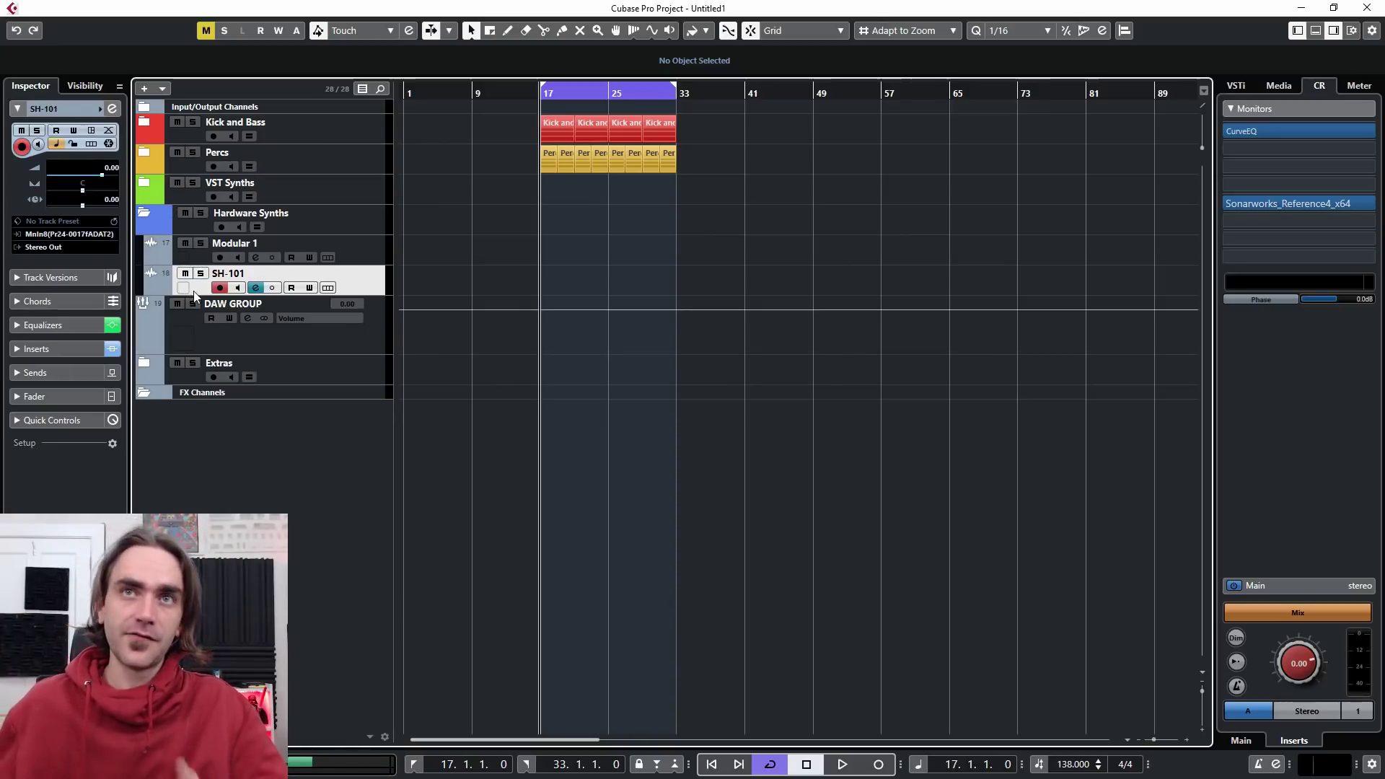
left_click_drag(201, 312, 201, 385)
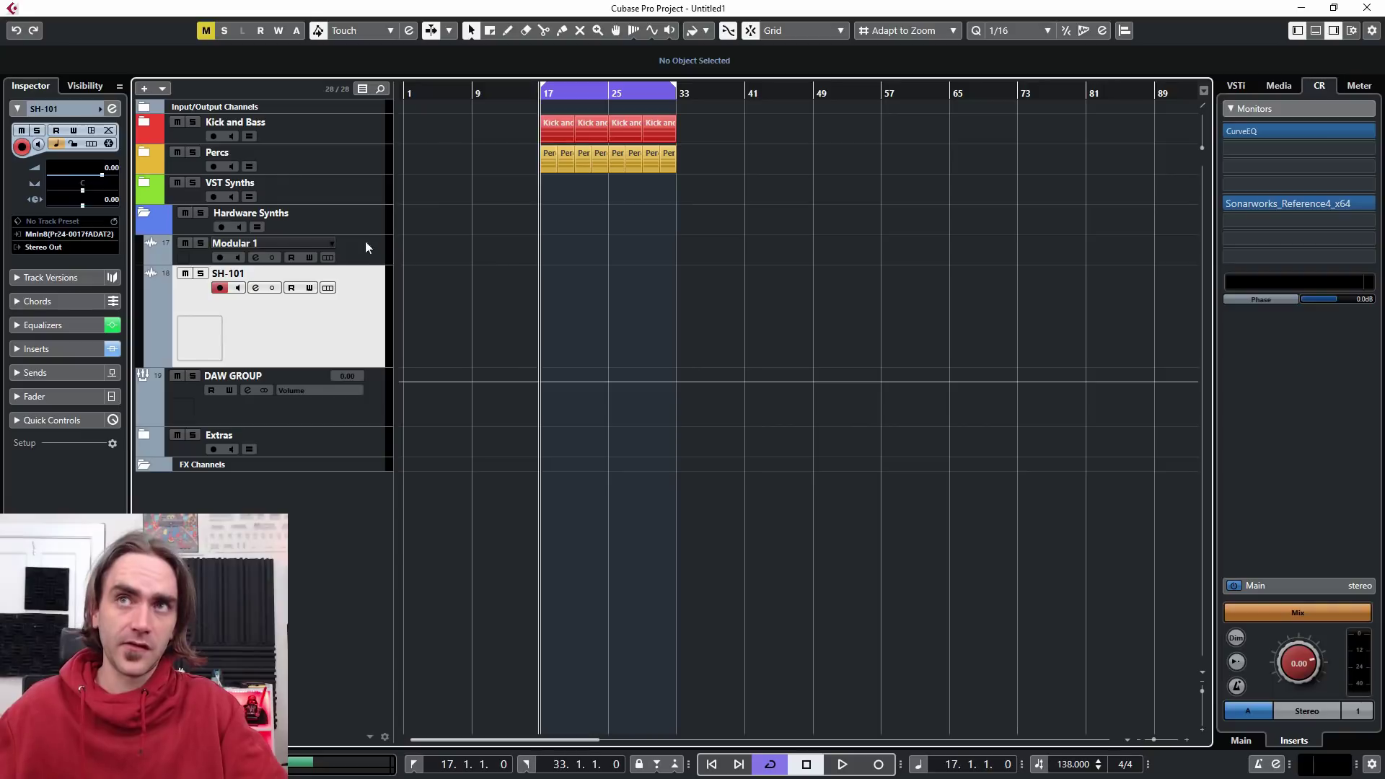
- Select the Kick and Bass, Percs and VST Synths folders, and open the faTimeAlign insert on the DAW GROUP channel
left_click(352, 132)
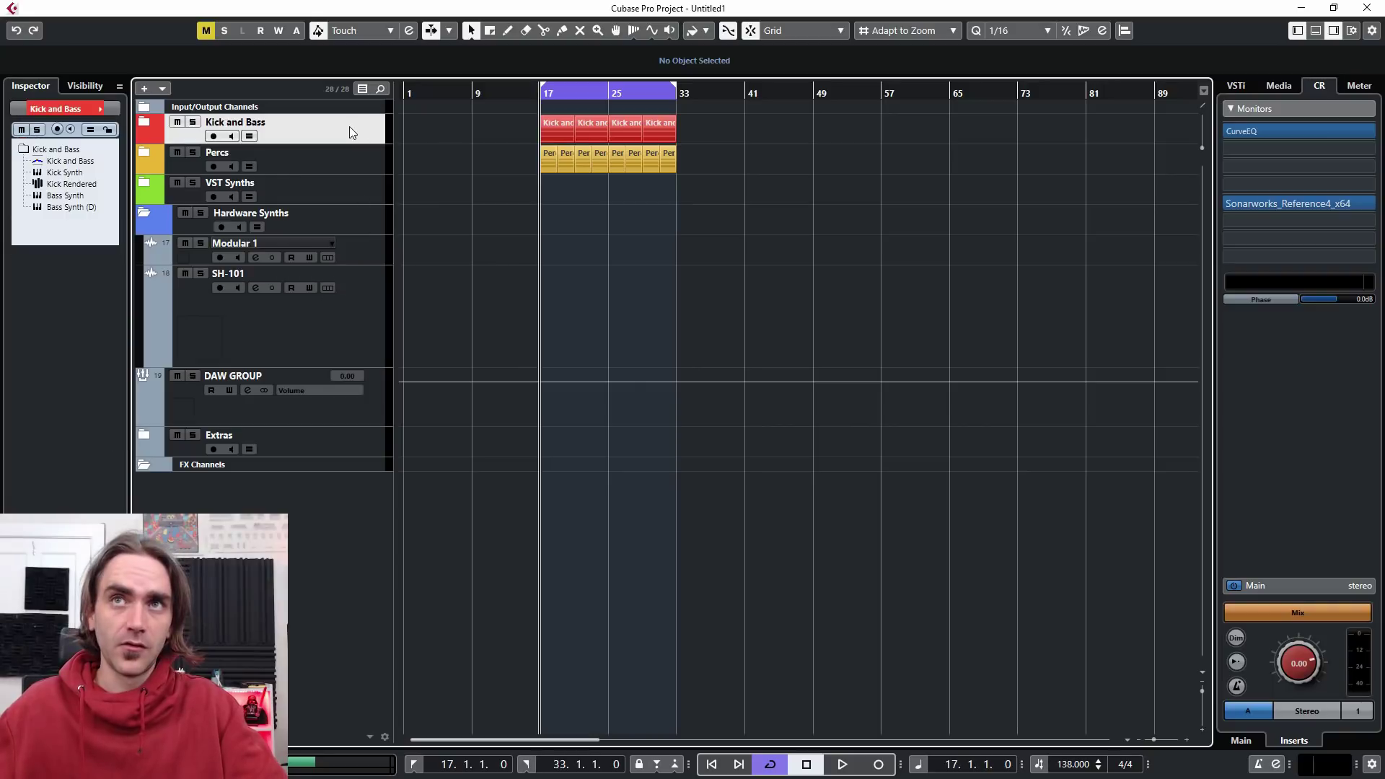
left_click(347, 192, "shift")
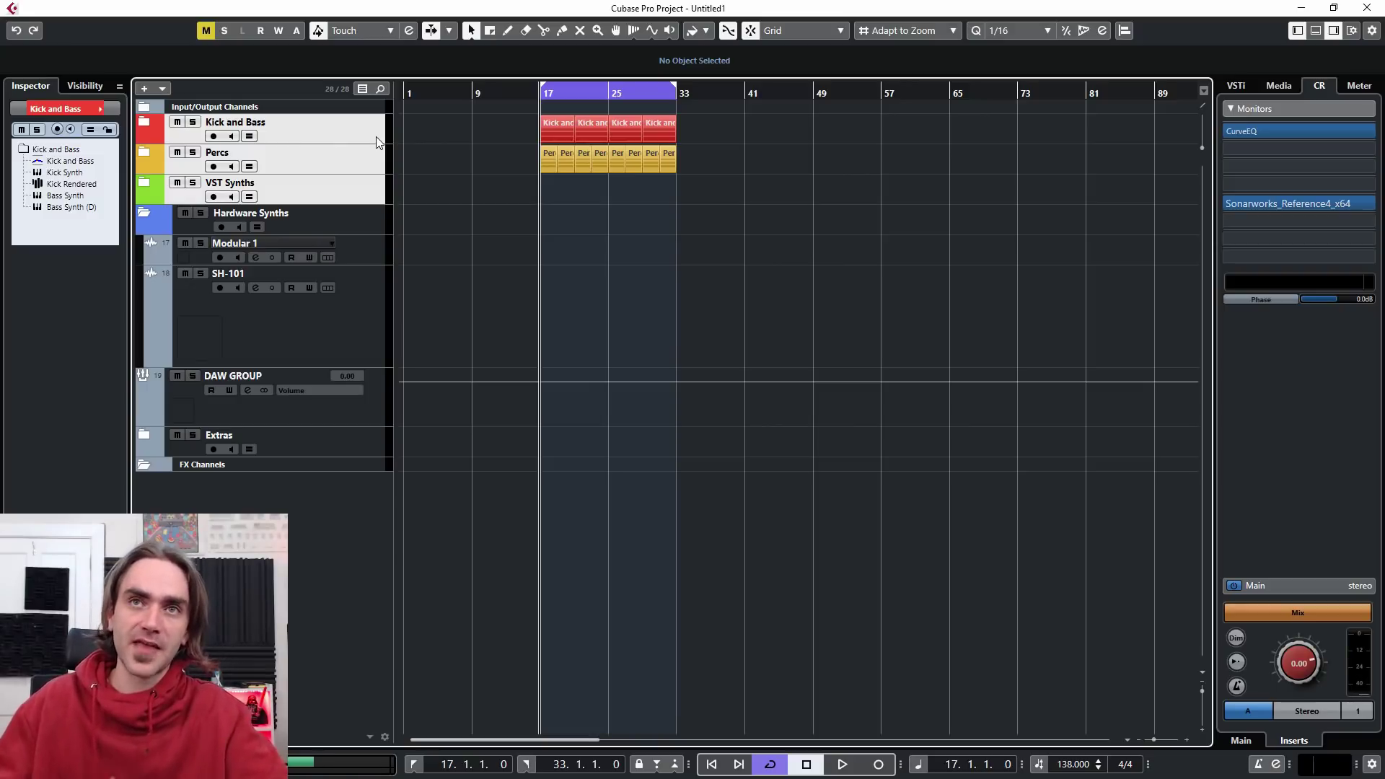
left_click(296, 411)
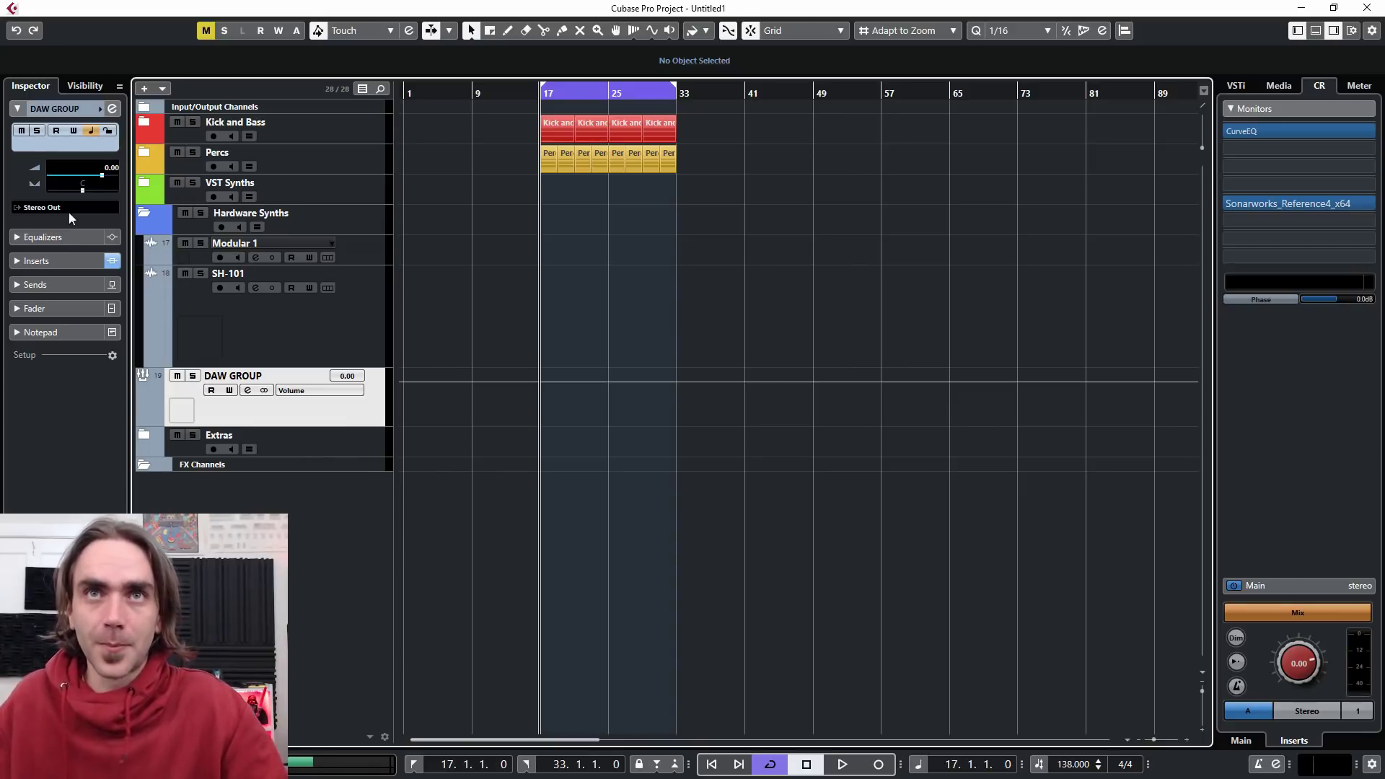
left_click(36, 260)
left_click(32, 223)
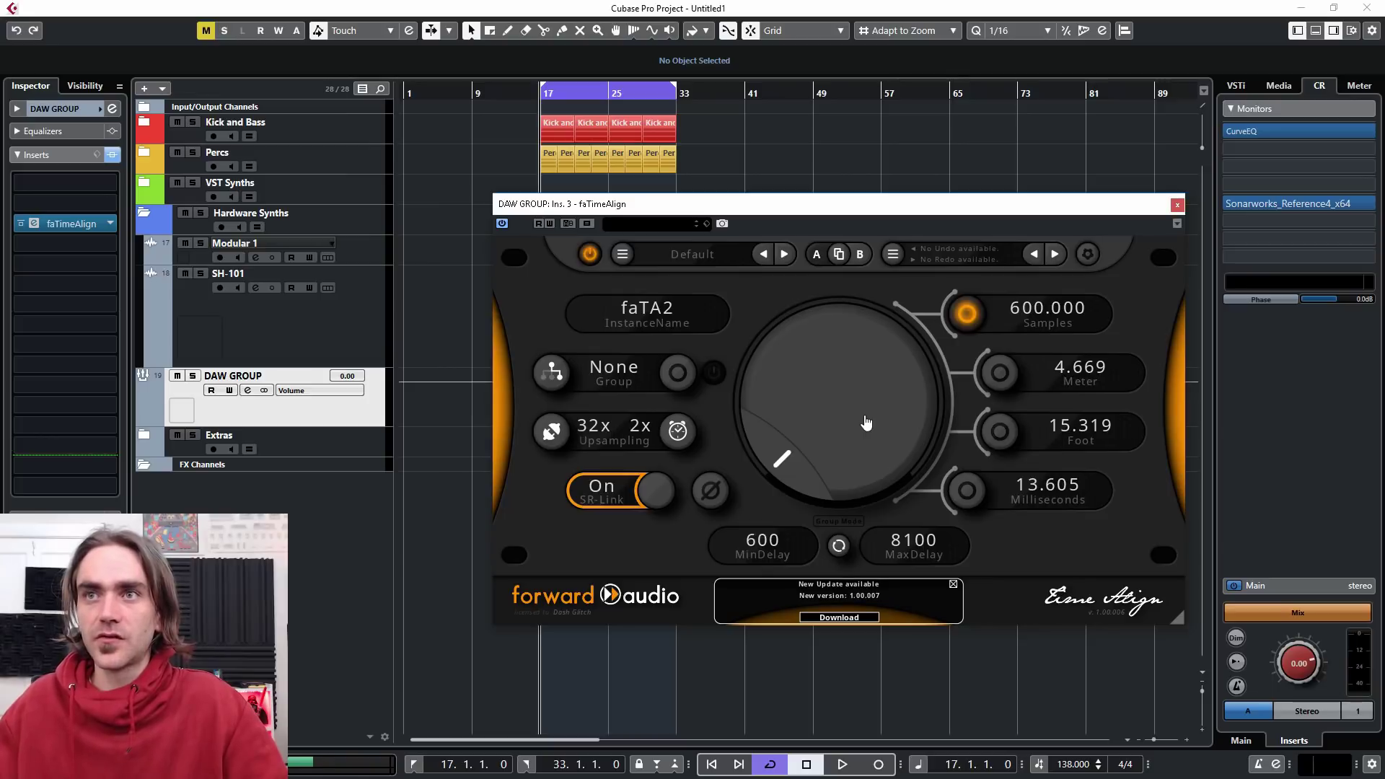
- Replace faTimeAlign with faSampleDelay in the DAW GROUP's third insert slot and open its editor clear of the track list
left_click(112, 225)
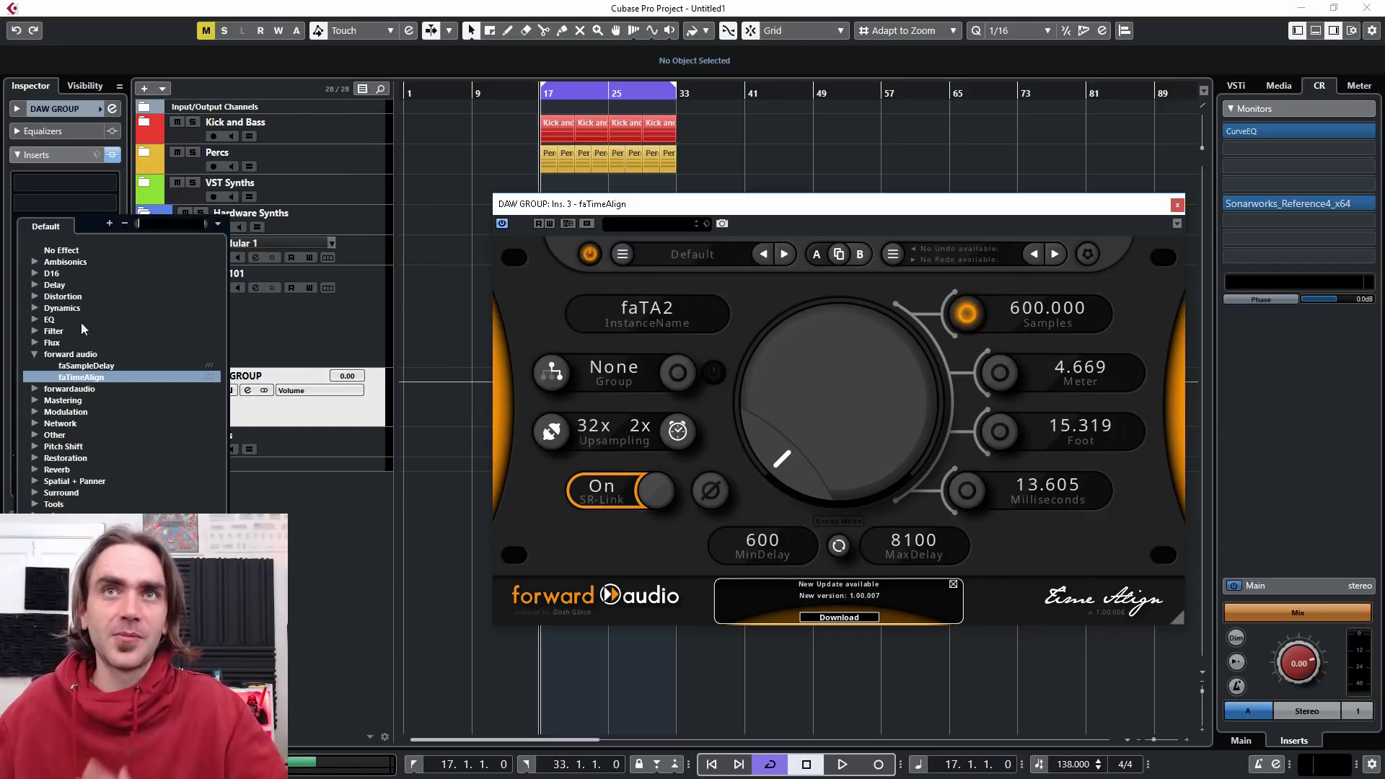
left_click(111, 375)
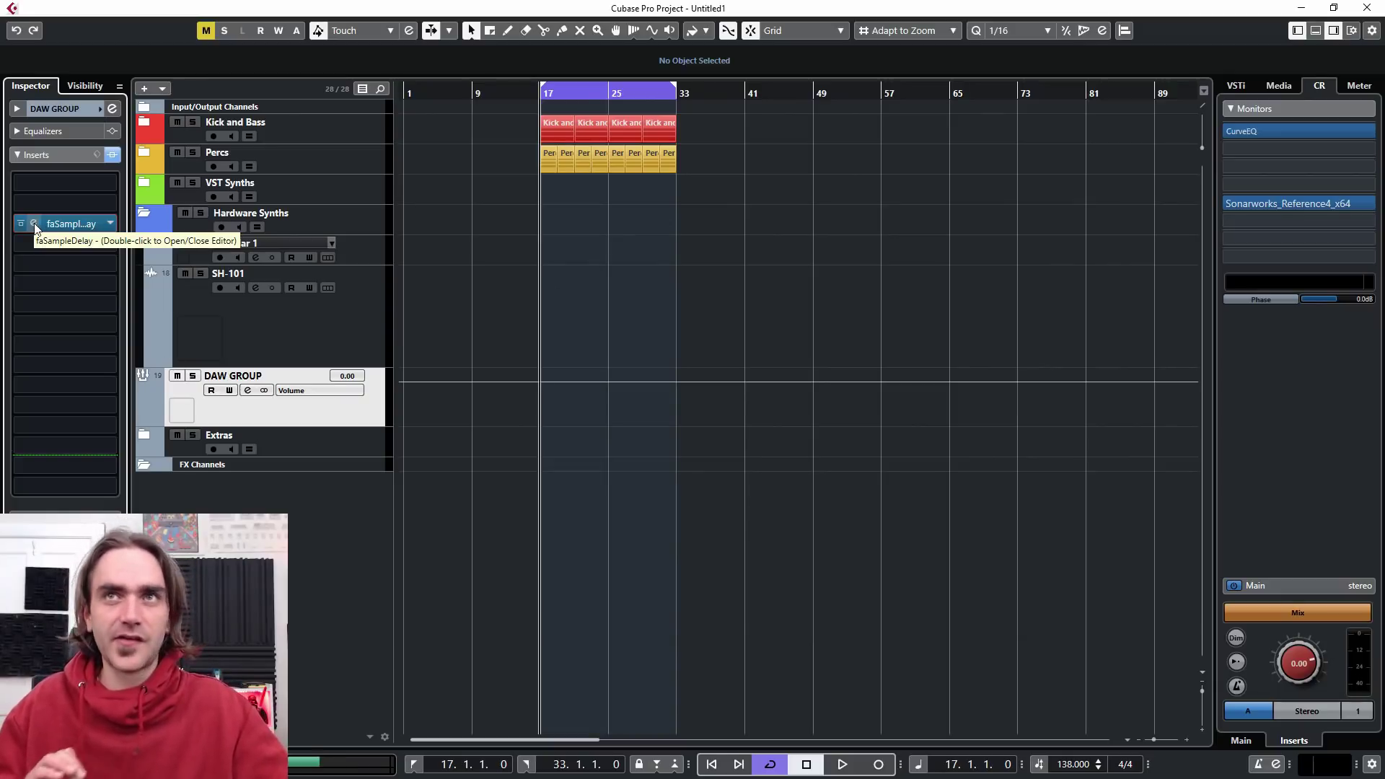
double_click(35, 225)
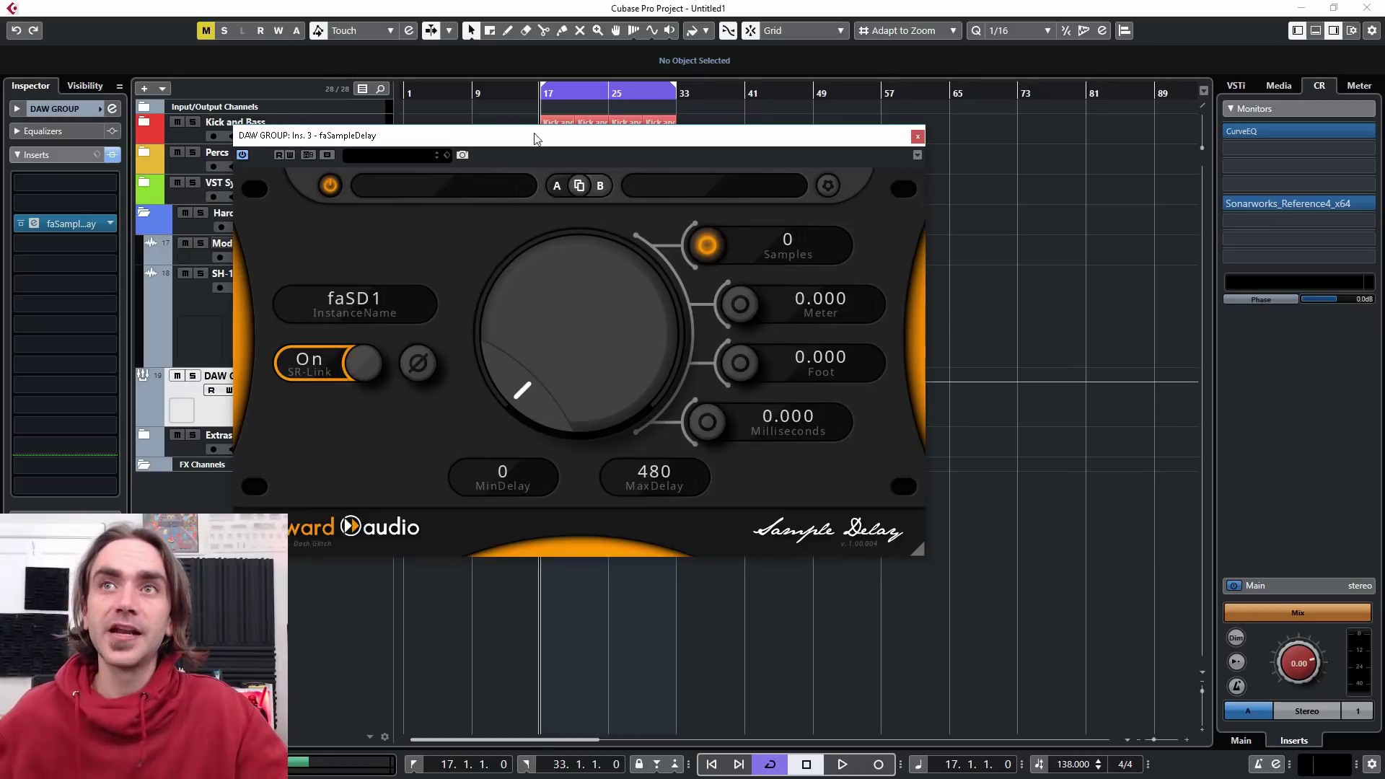
left_click_drag(541, 140, 833, 266)
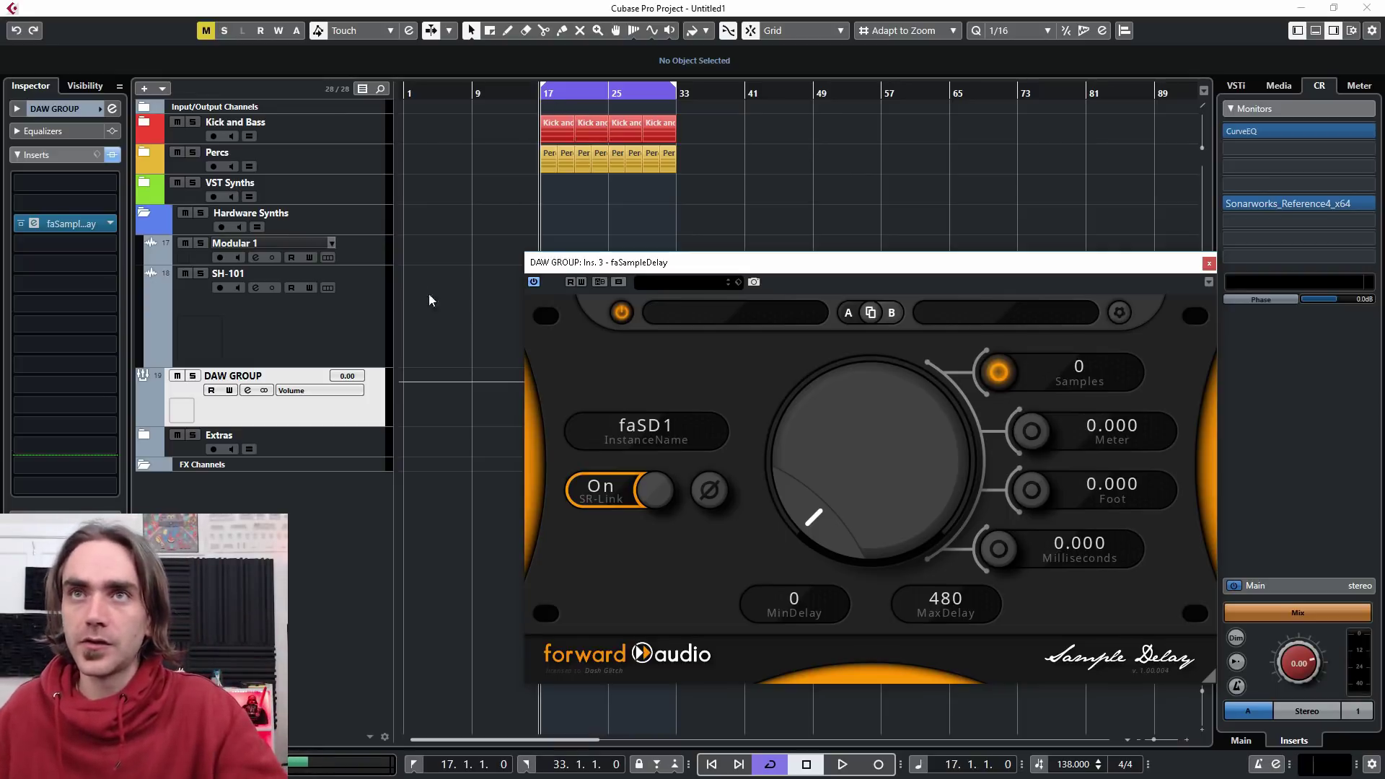
- Expand the Kick and Bass folder again and solo the Kick Rendered and SH-101 tracks
left_click(325, 285)
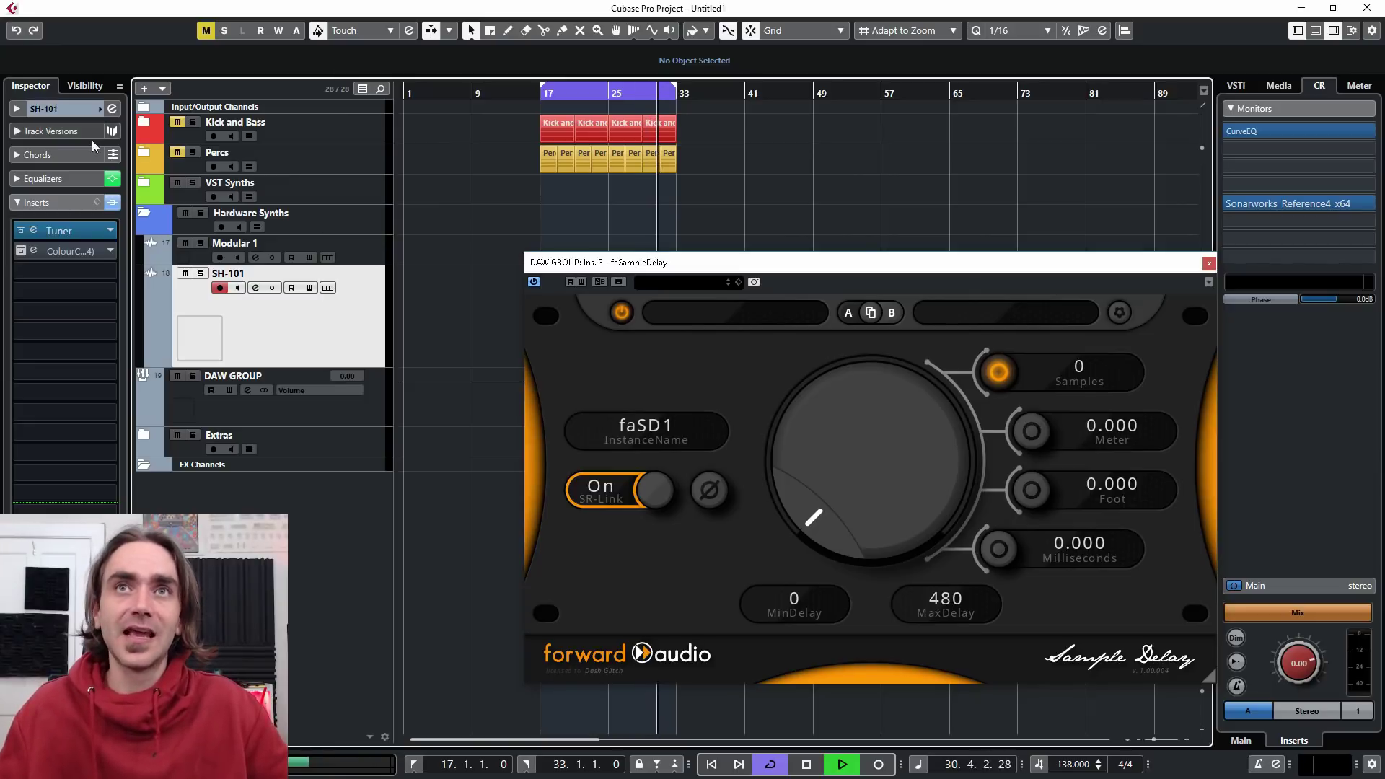
left_click(147, 120)
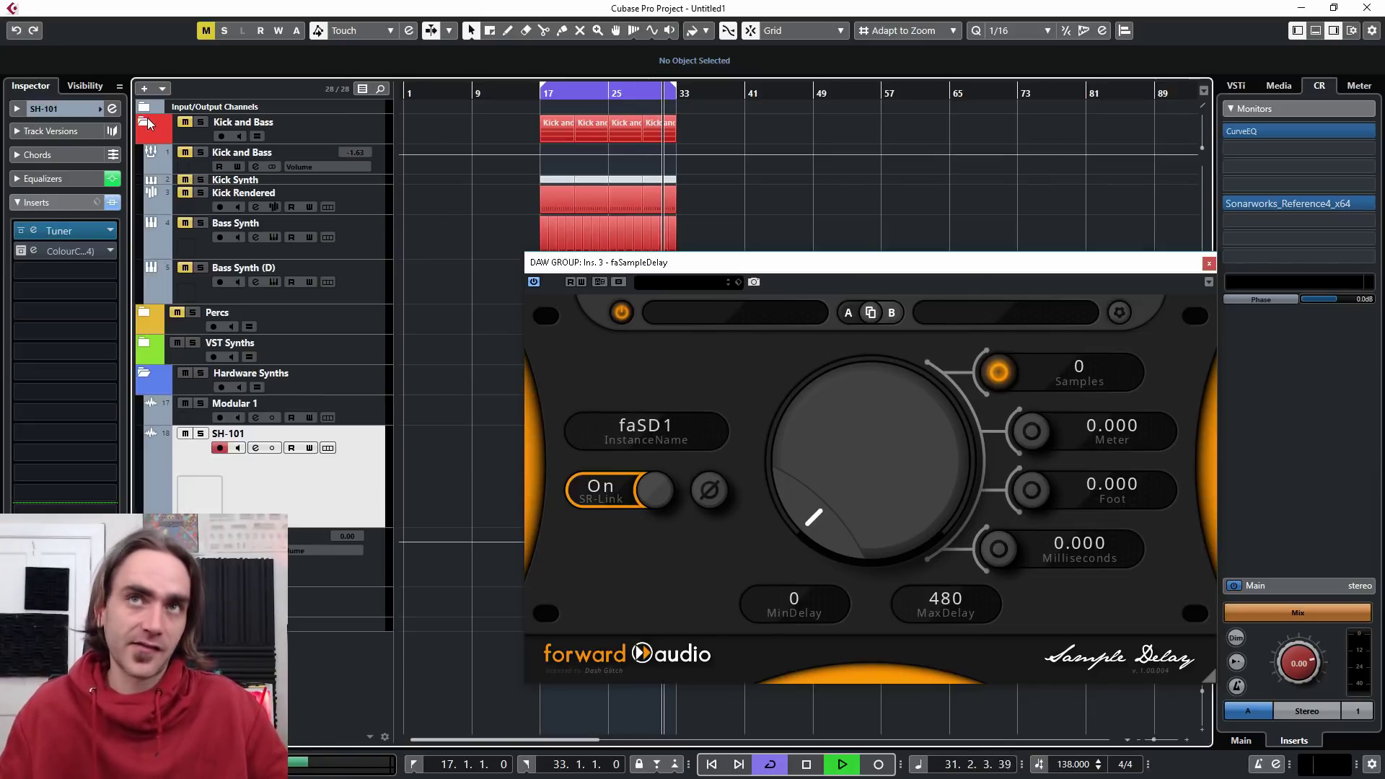
left_click(185, 193)
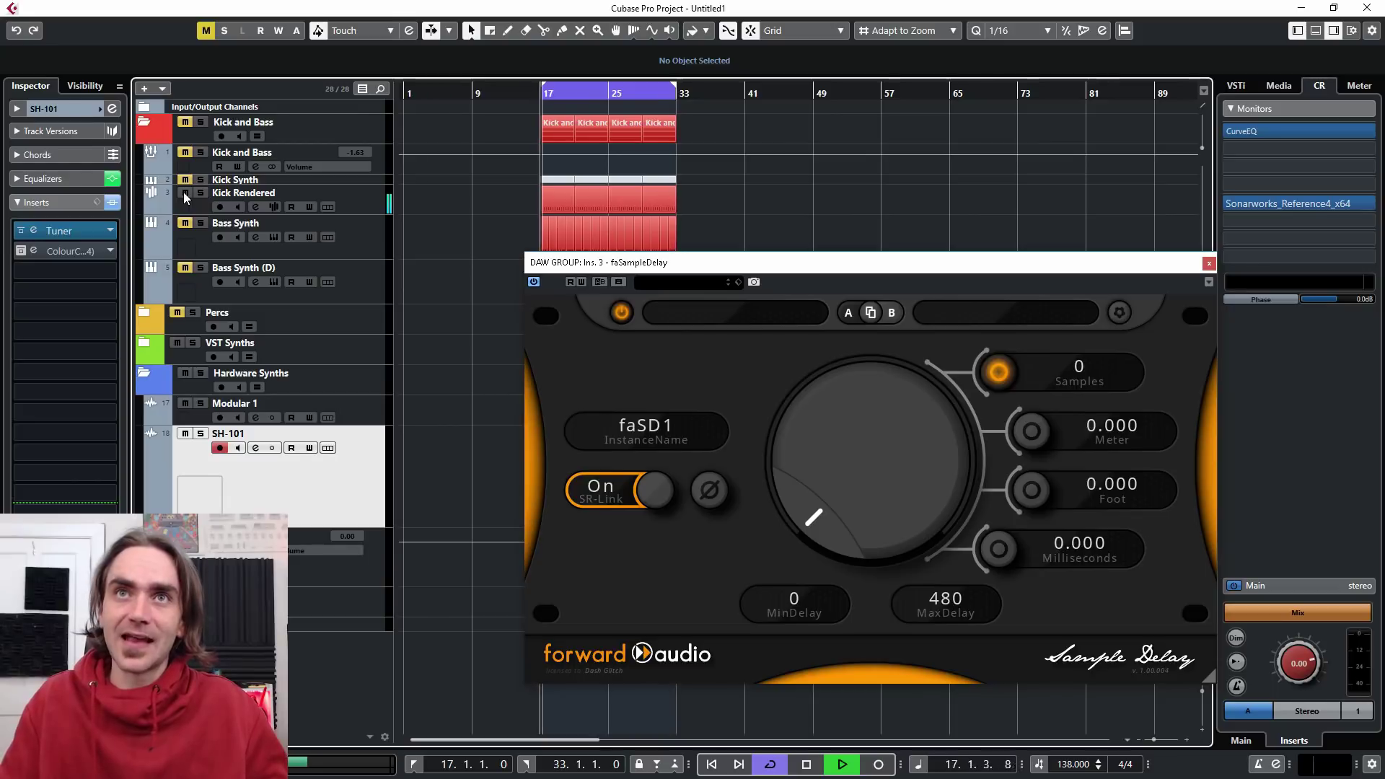
left_click(201, 192)
key("space")
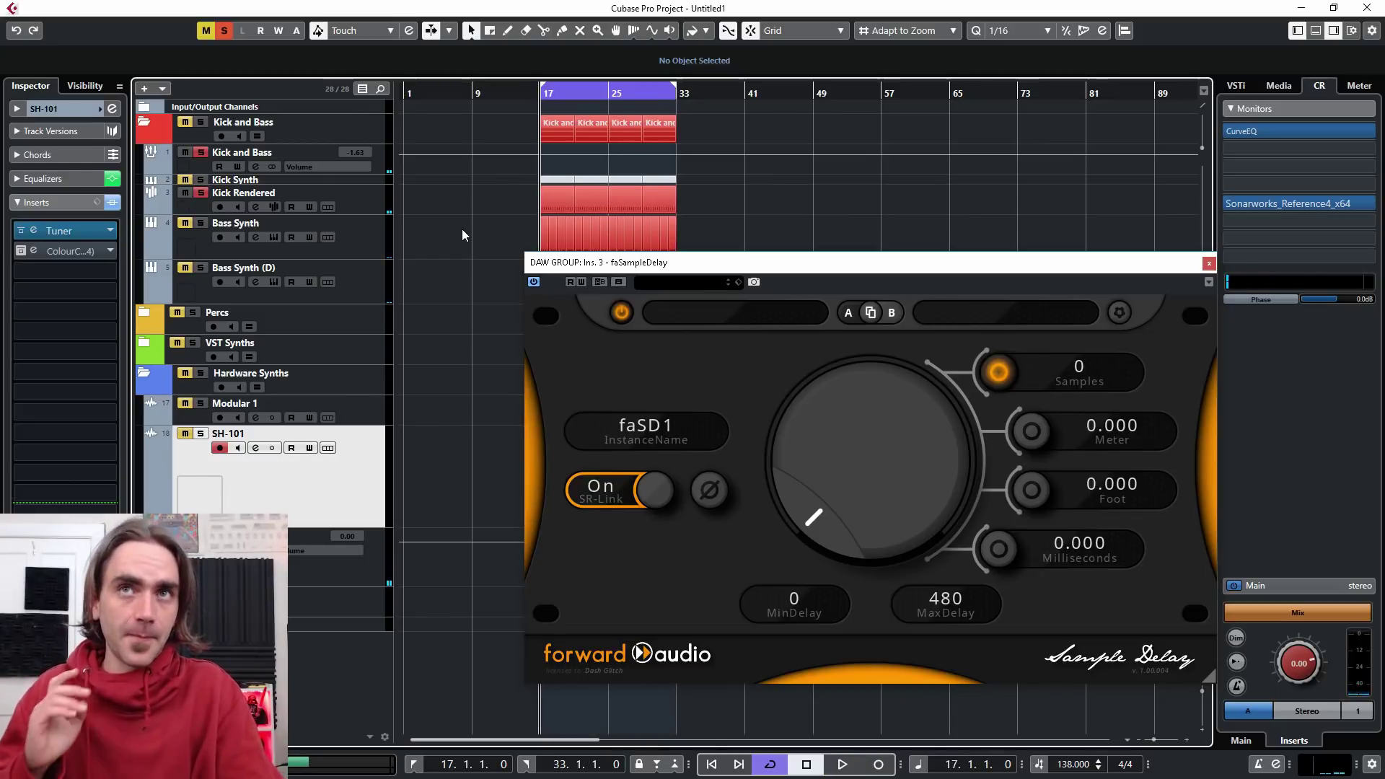
left_click(201, 434)
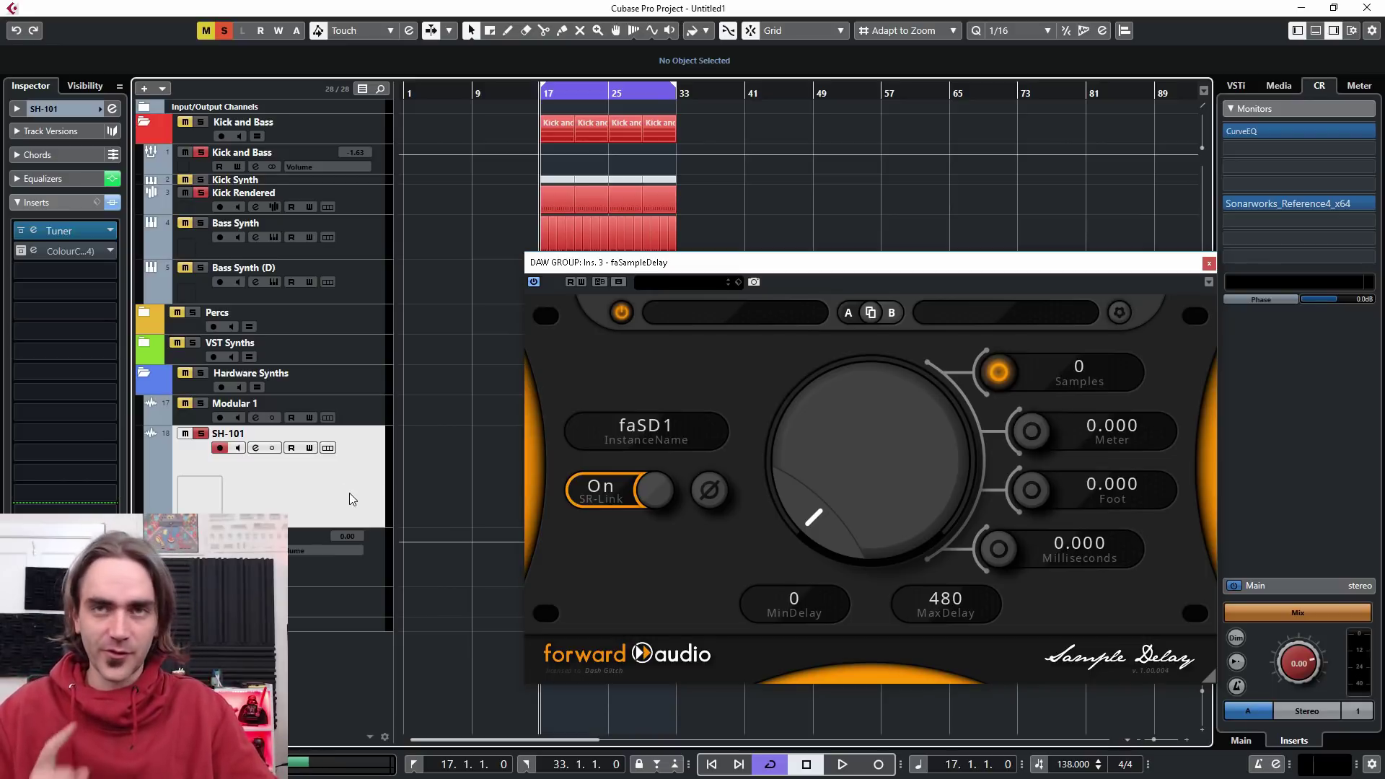
- Enlarge the Stereo Out's LFOTool window and draw its LFO 1 shape flat along the graph's floor
left_click(335, 572)
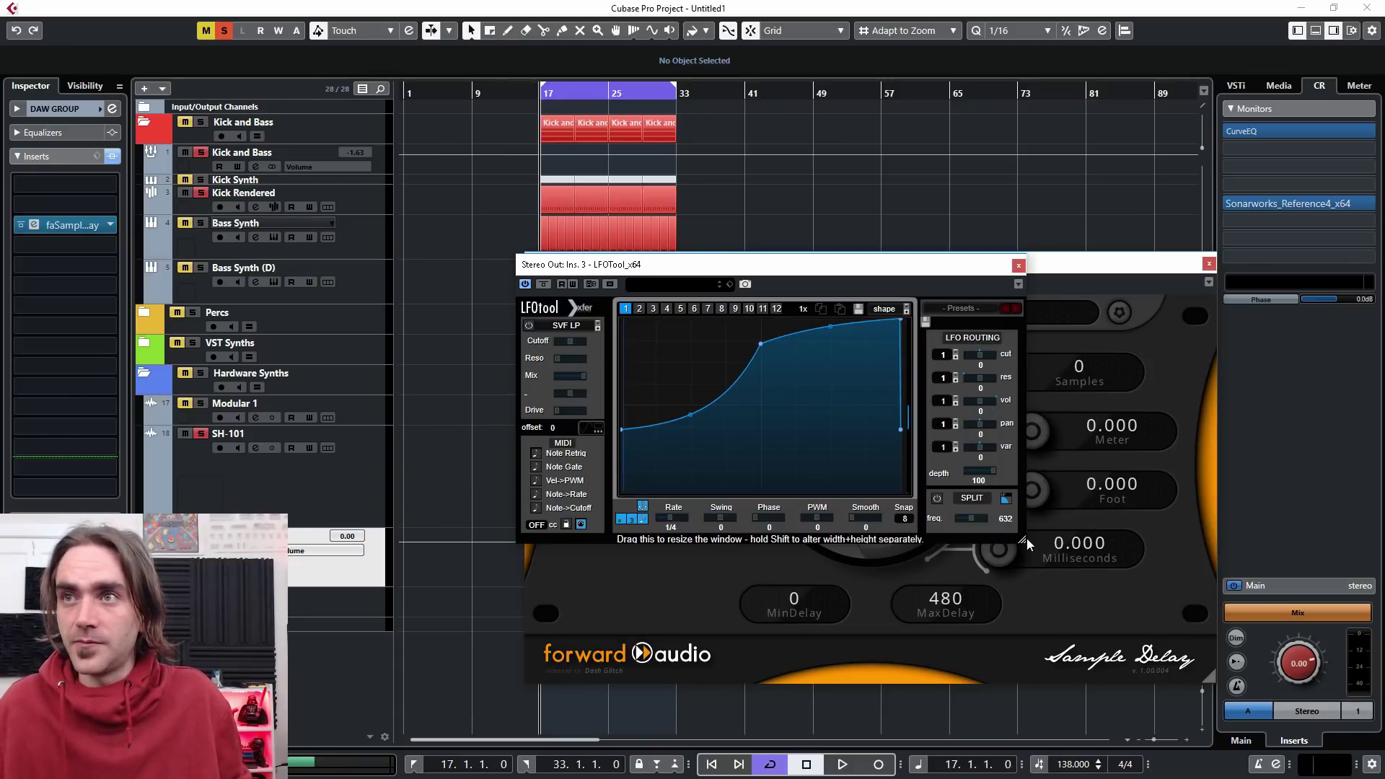
left_click_drag(1027, 538, 1284, 678)
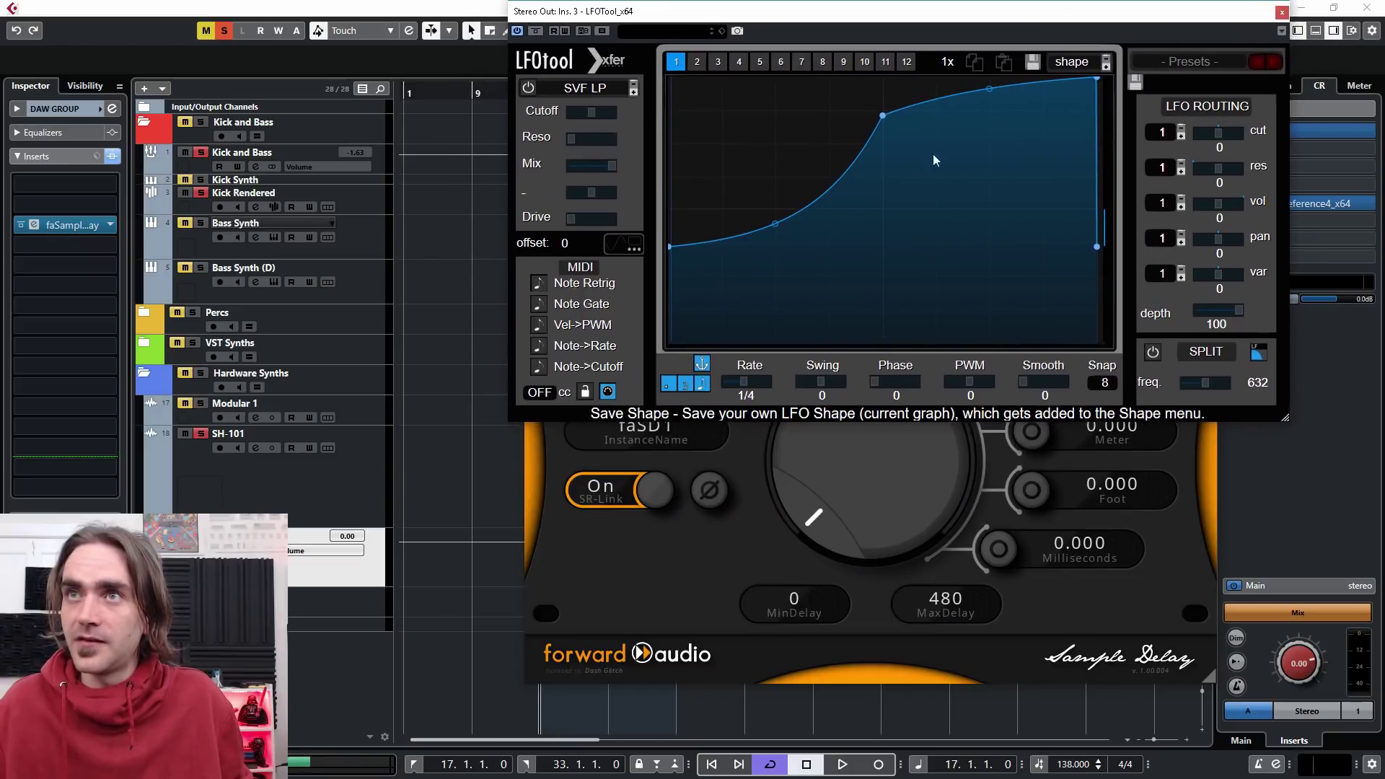
left_click_drag(693, 343, 1102, 343)
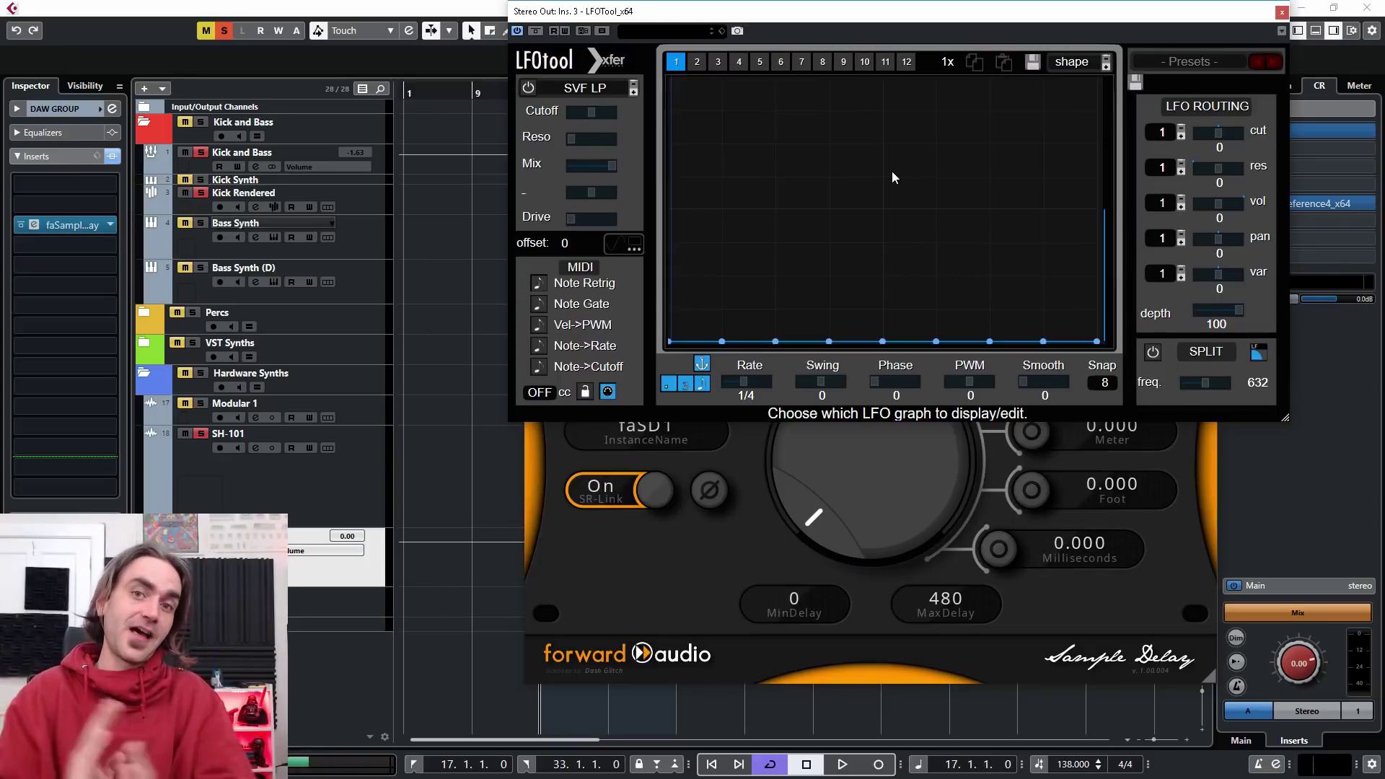
- Arrange the faSampleDelay window below LFOTool so the waveform graph and the delay knob are both accessible
left_click(1174, 601)
left_click_drag(1055, 260, 1130, 370)
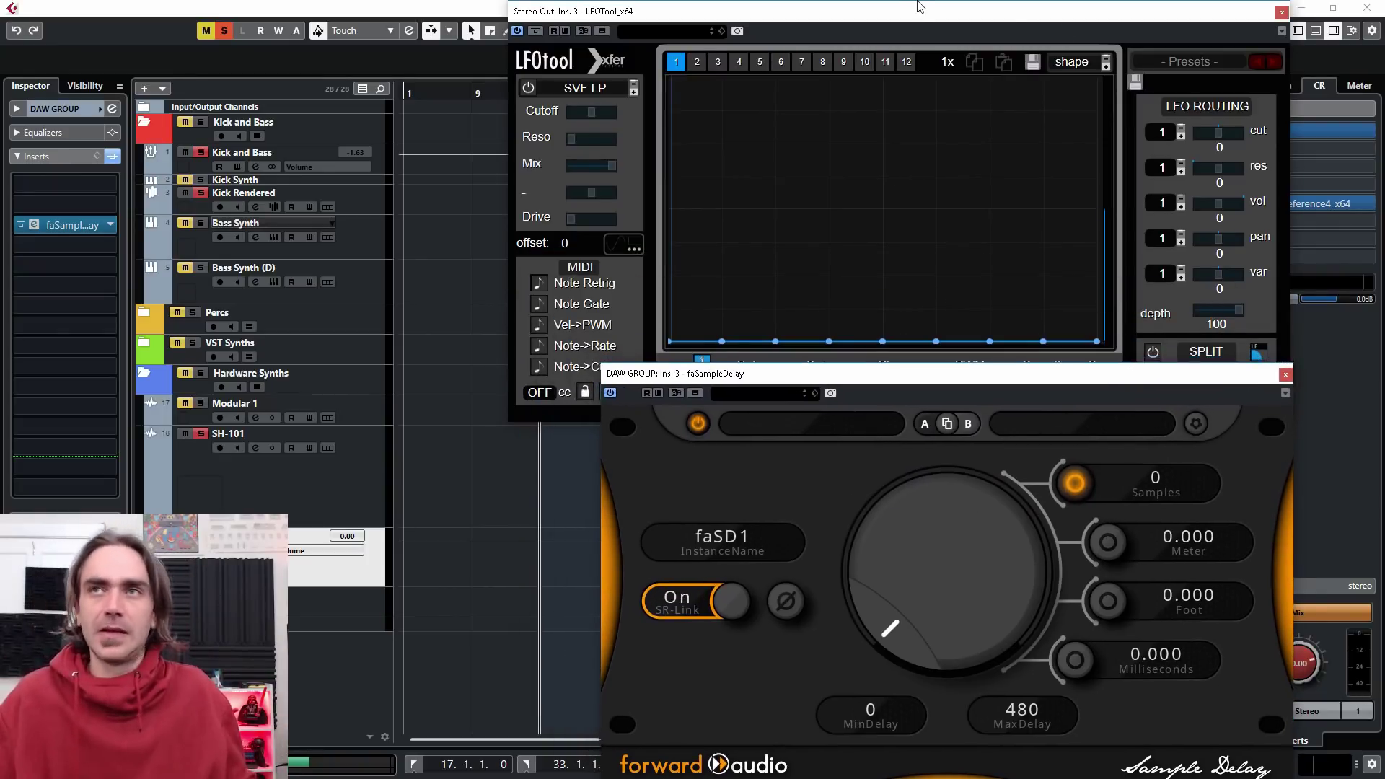
left_click_drag(936, 19, 963, 14)
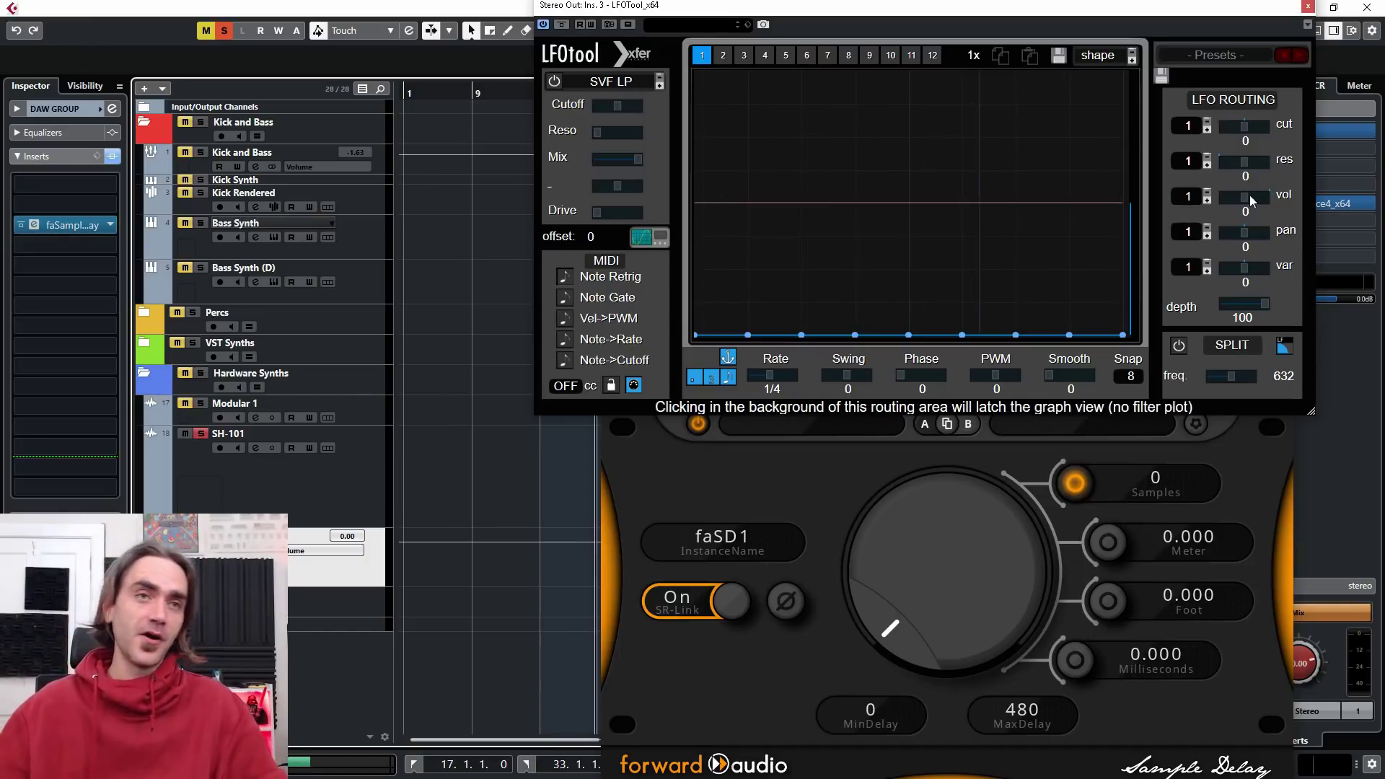
- Raise the DAW GROUP's faSampleDelay delay to 480 samples and extend its MaxDelay to 2000
left_click(845, 662)
left_click_drag(845, 662, 858, 333)
double_click(1034, 669)
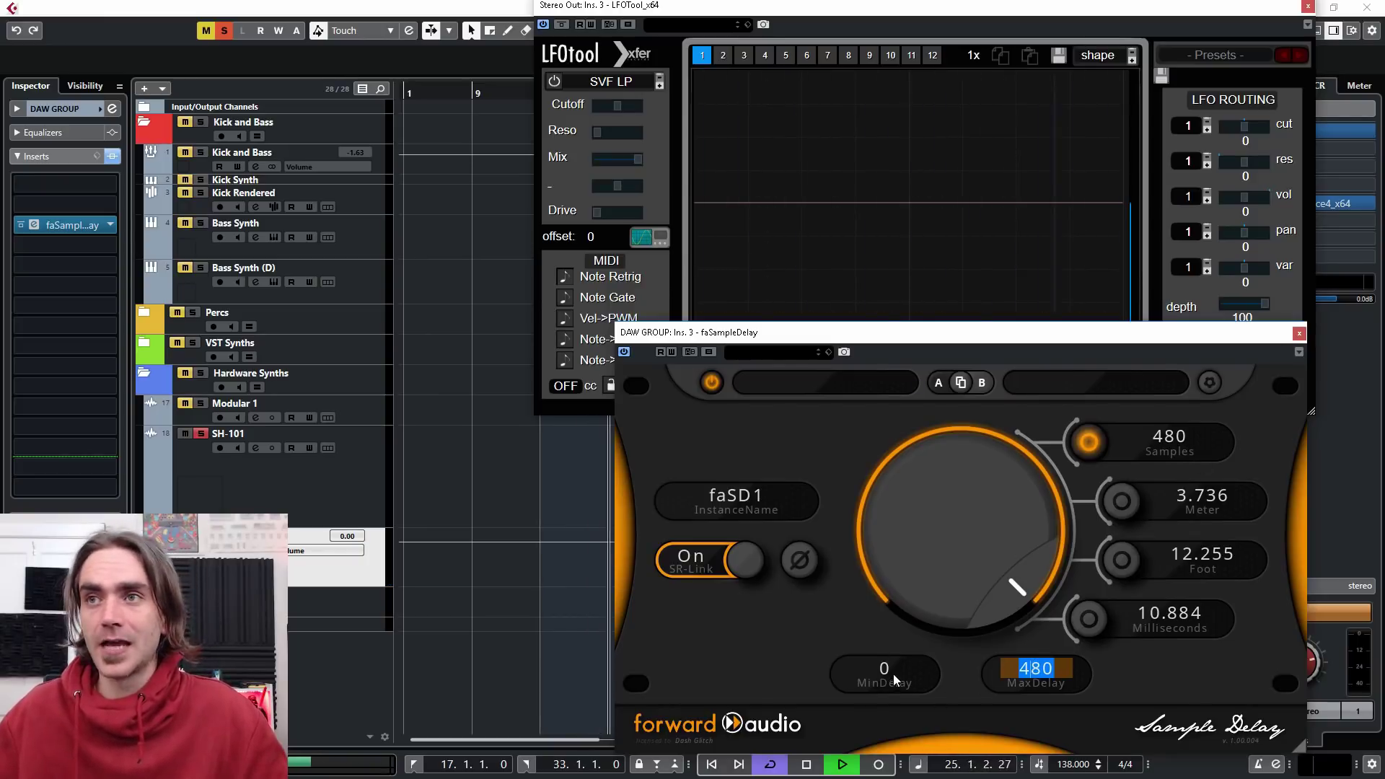
key("Return")
double_click(1045, 668)
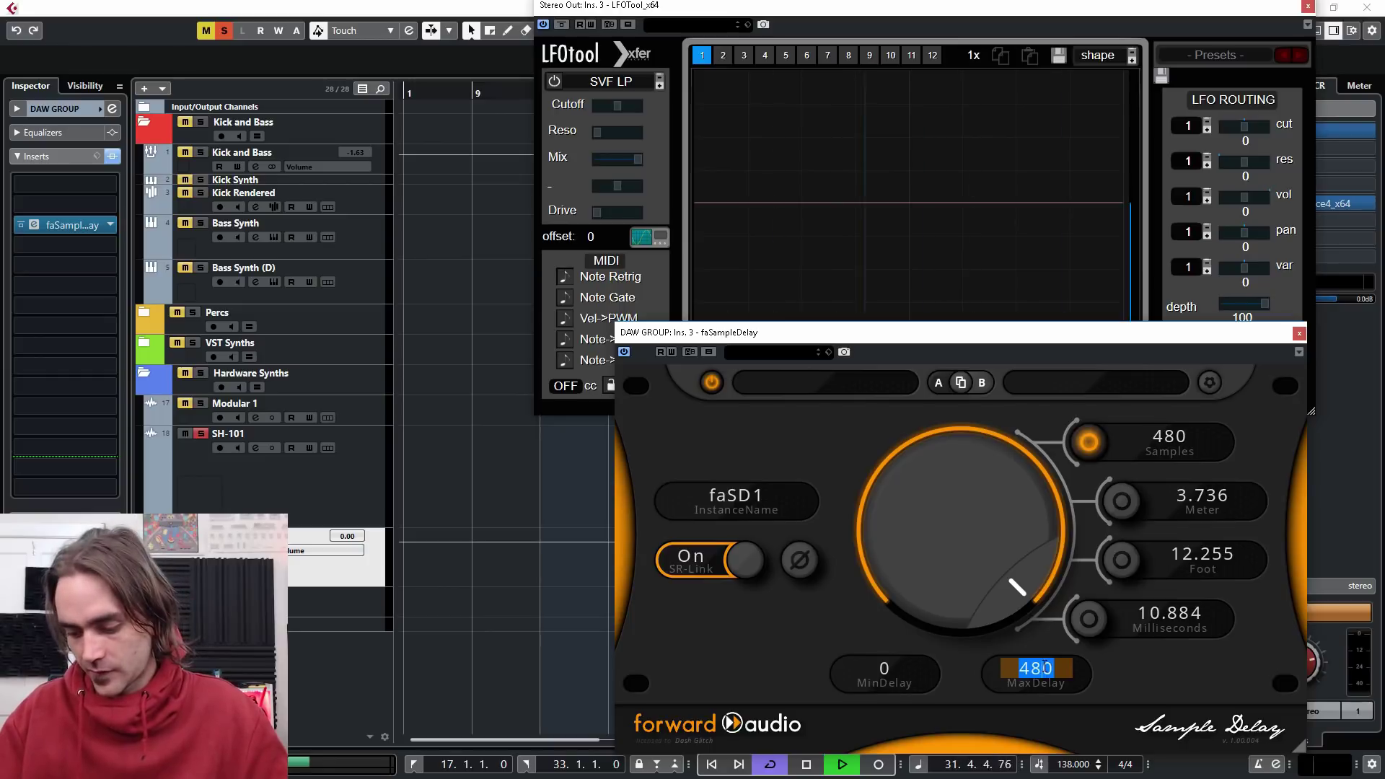
type("2000")
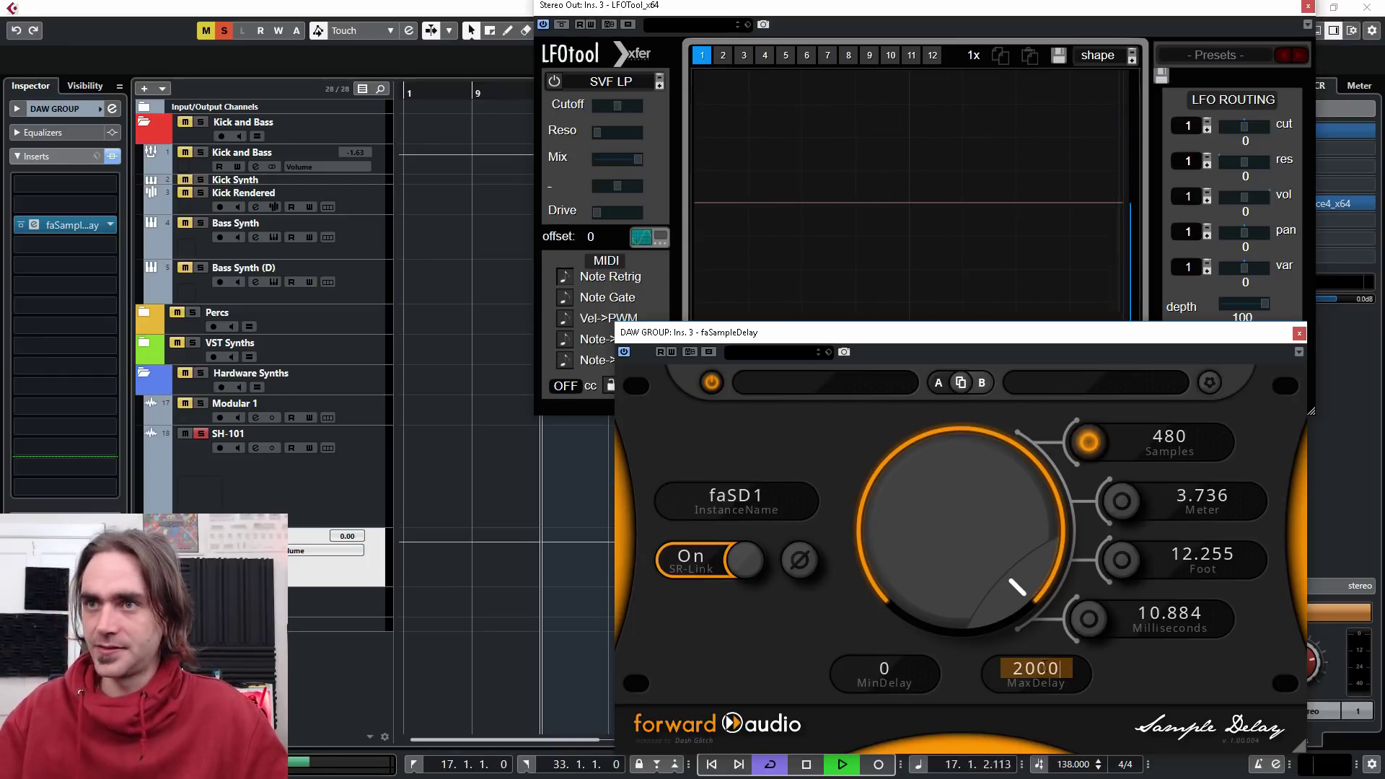
key("Return")
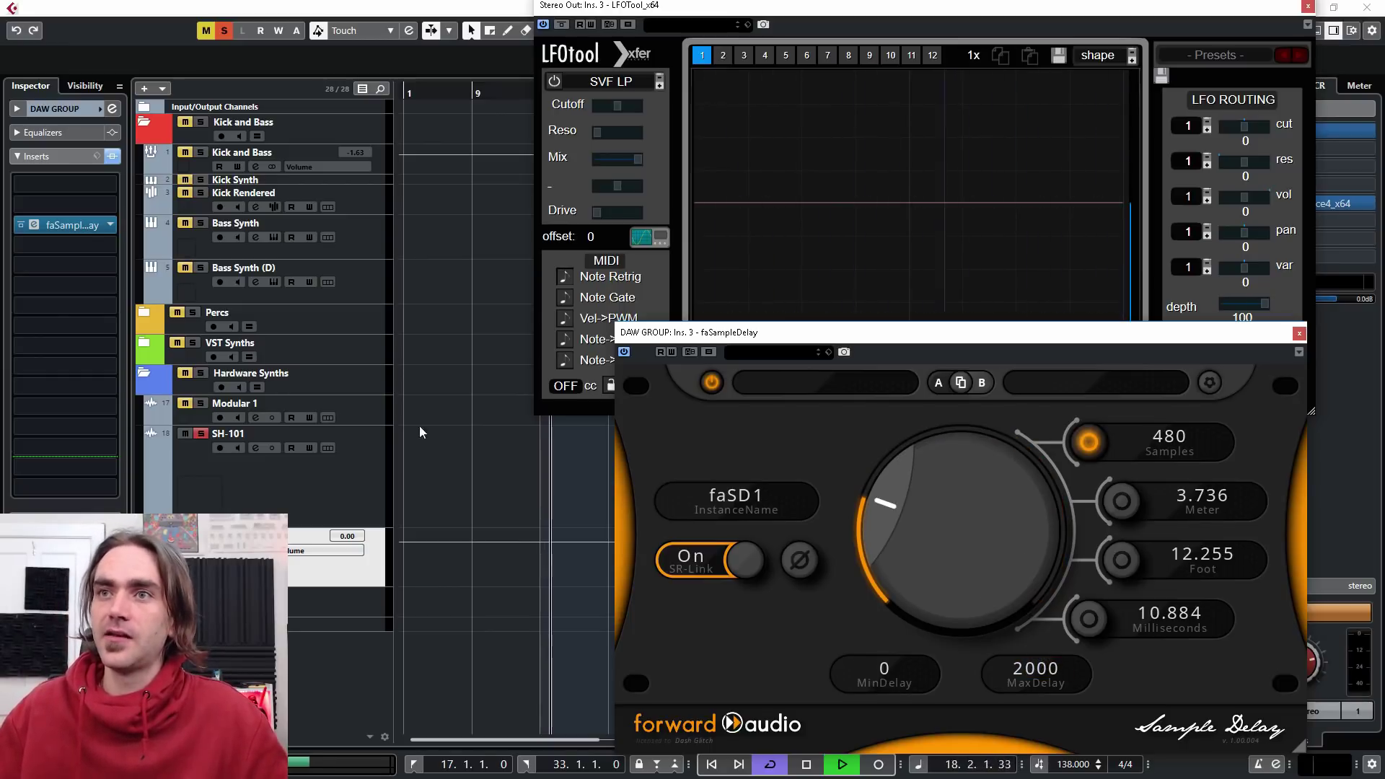
- Extend the faSampleDelay MaxDelay to 3500 and set the delay to 2660 samples against the SH-101, stopping playback
double_click(1036, 668)
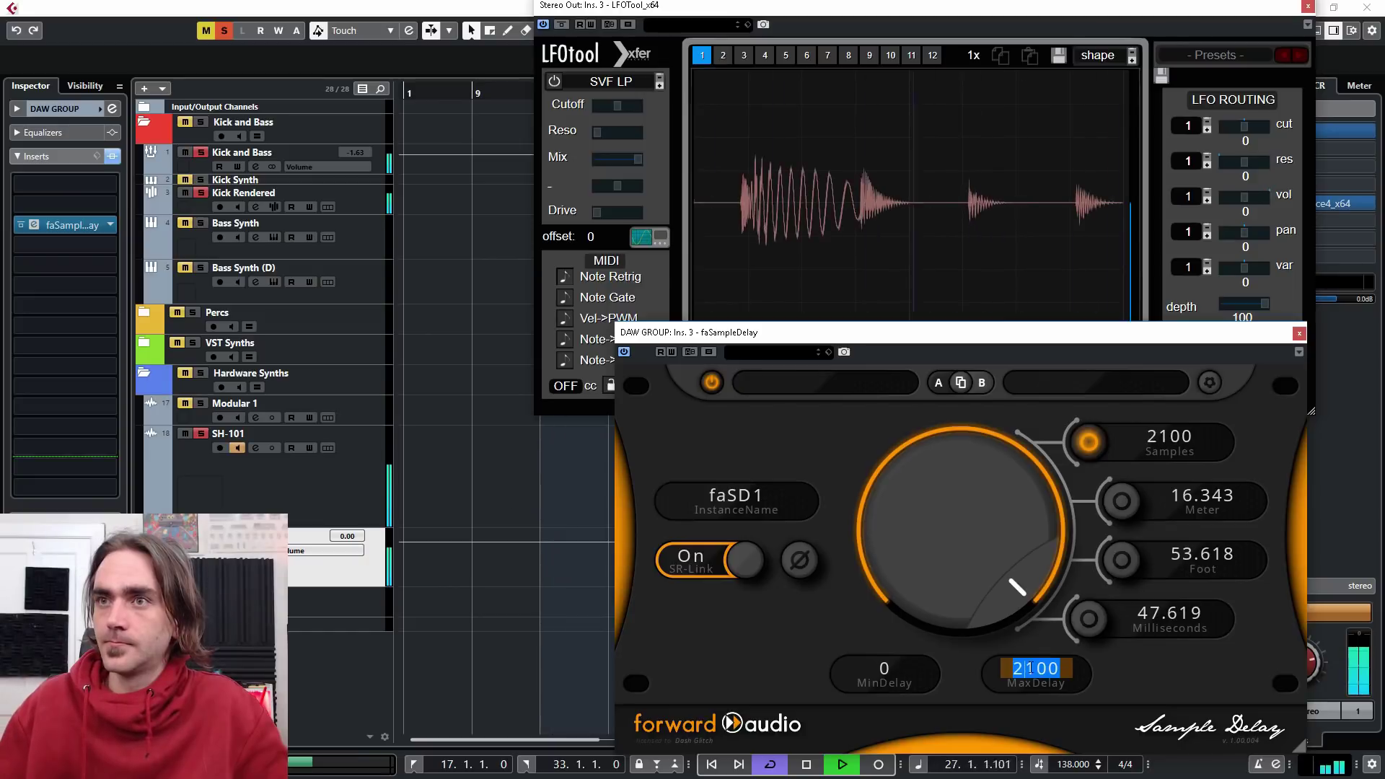
type("259")
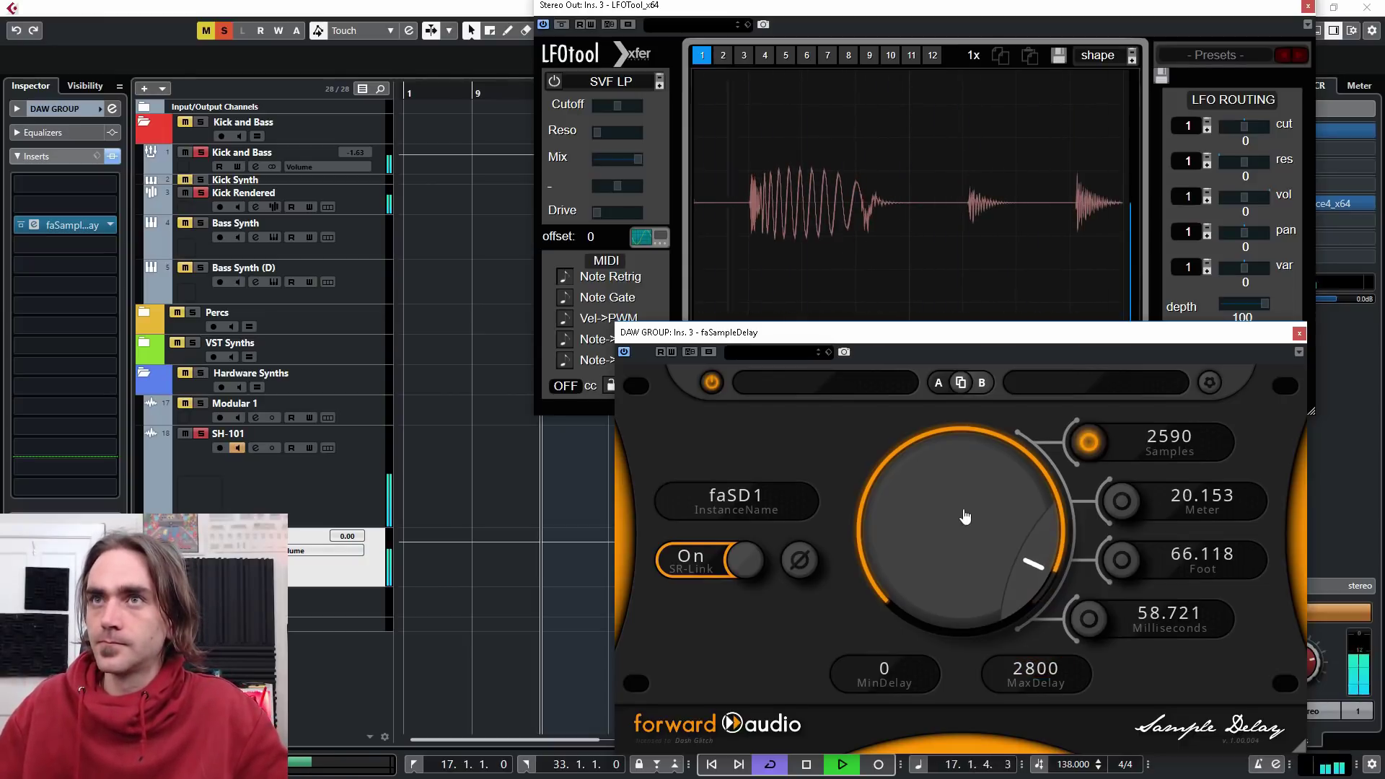
mouse_move(965, 517)
left_mouse_down()
mouse_move(966, 505)
mouse_move(963, 528)
left_mouse_up()
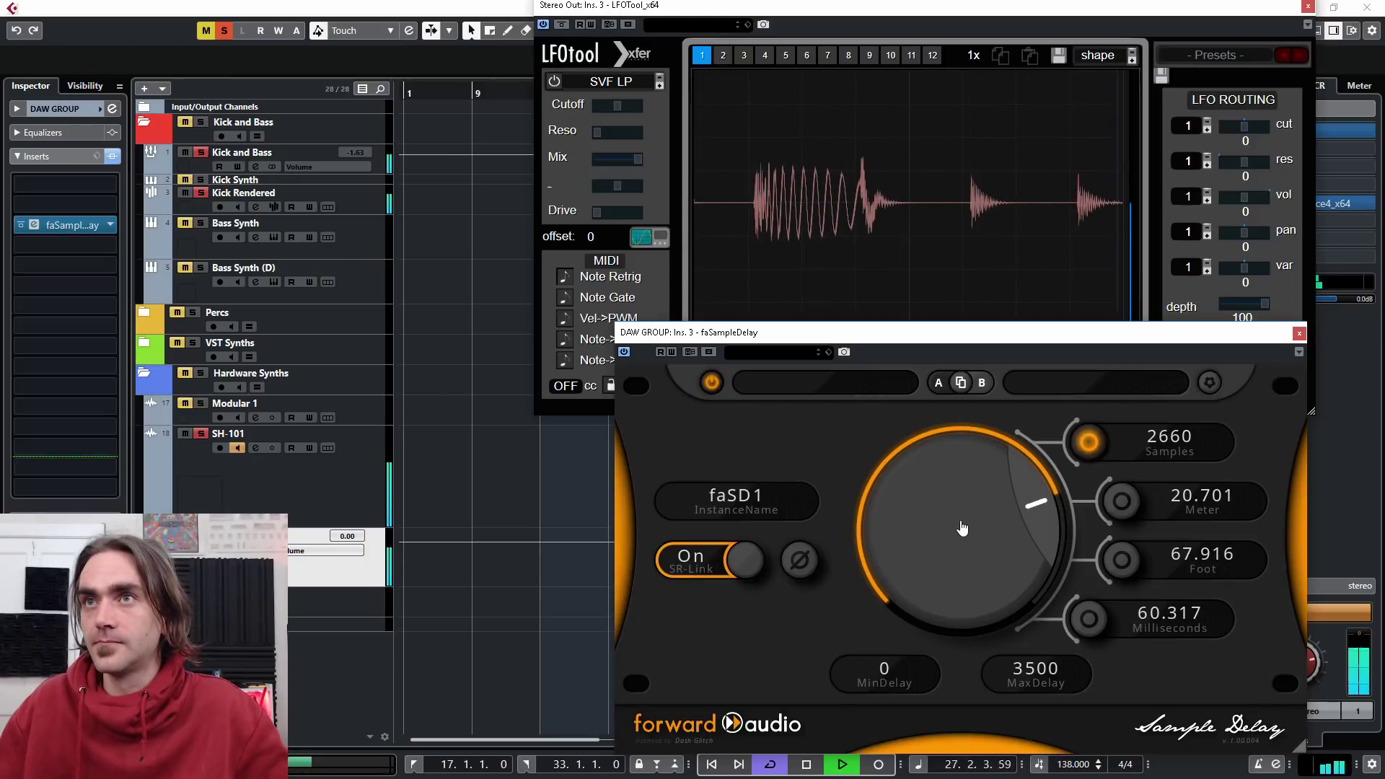
key("space")
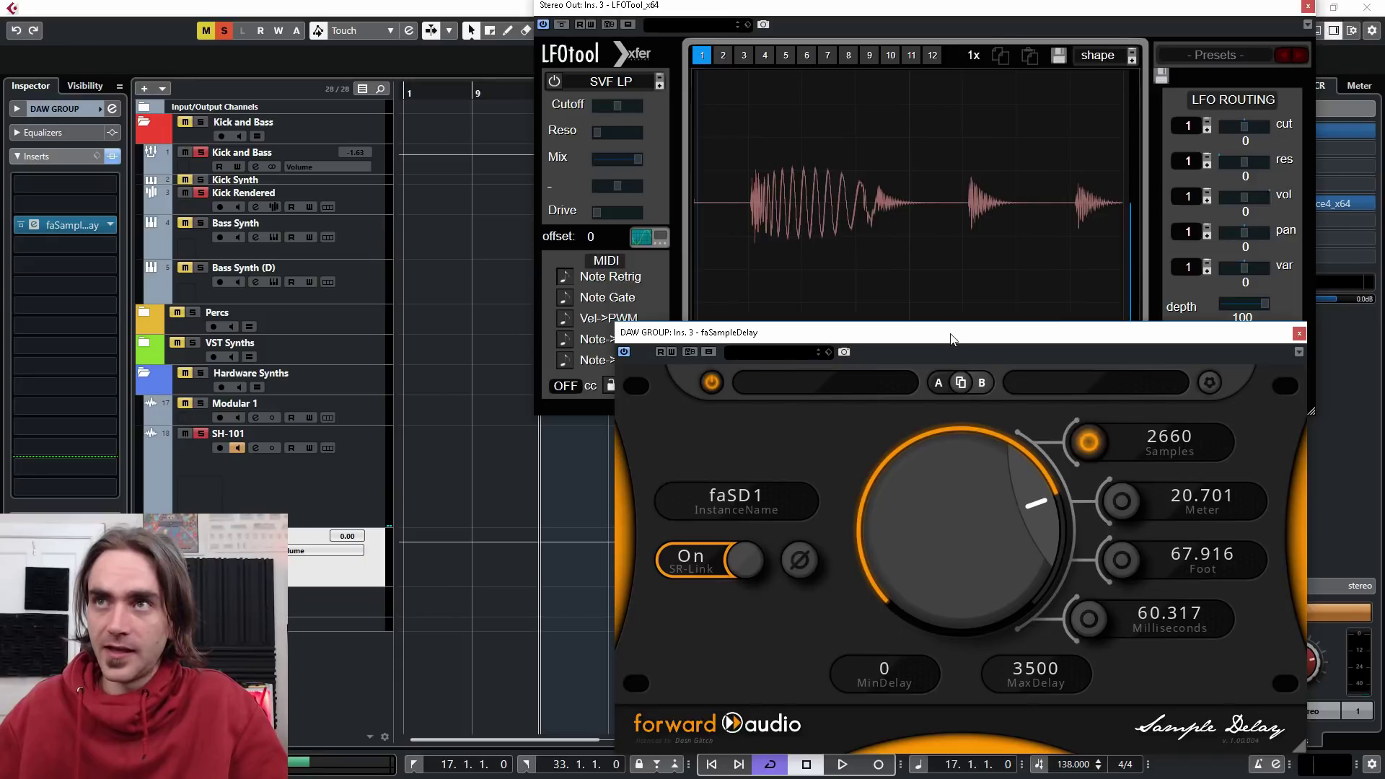
- Move the faSampleDelay window clear of LFOTool's controls and set LFOTool's offset to -2660
left_click_drag(950, 338, 985, 435)
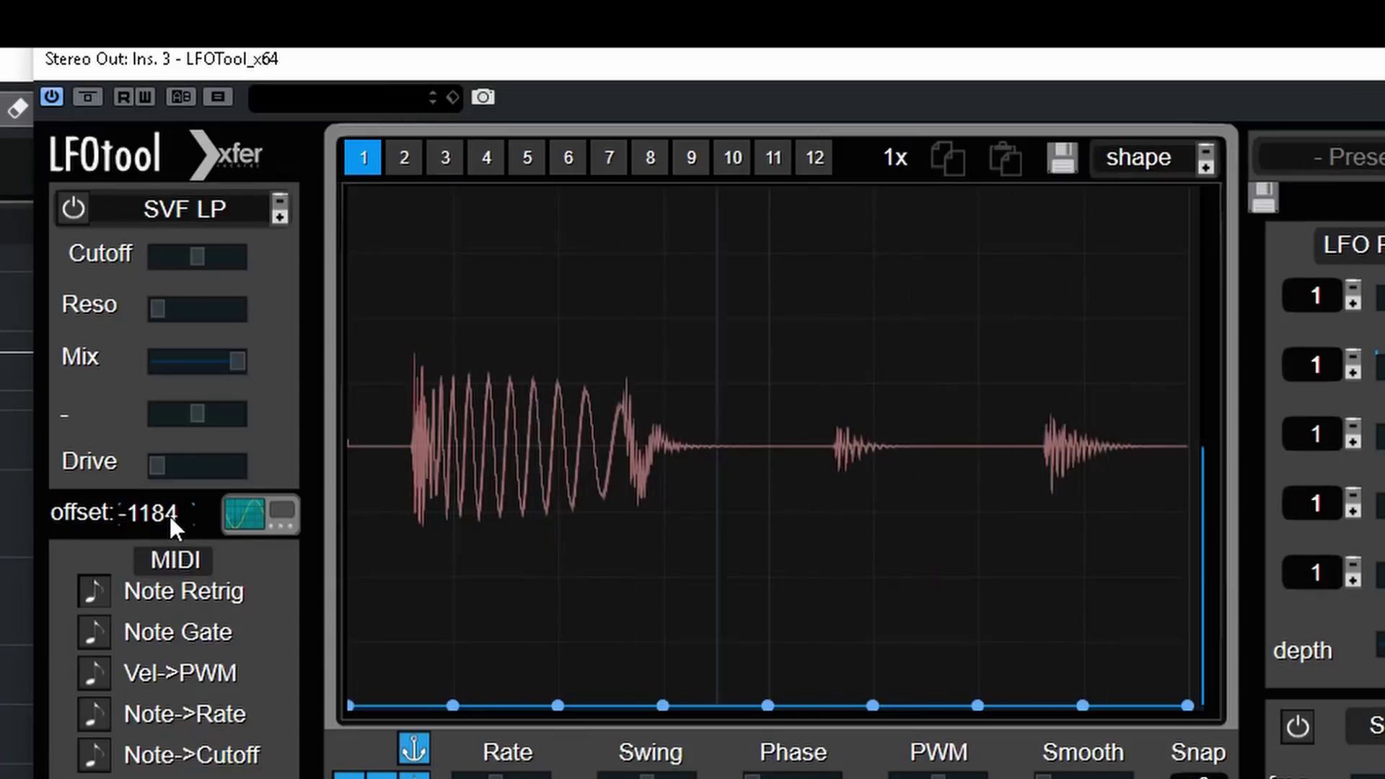
left_click_drag(603, 237, 598, 258)
left_click_drag(160, 556, 154, 571)
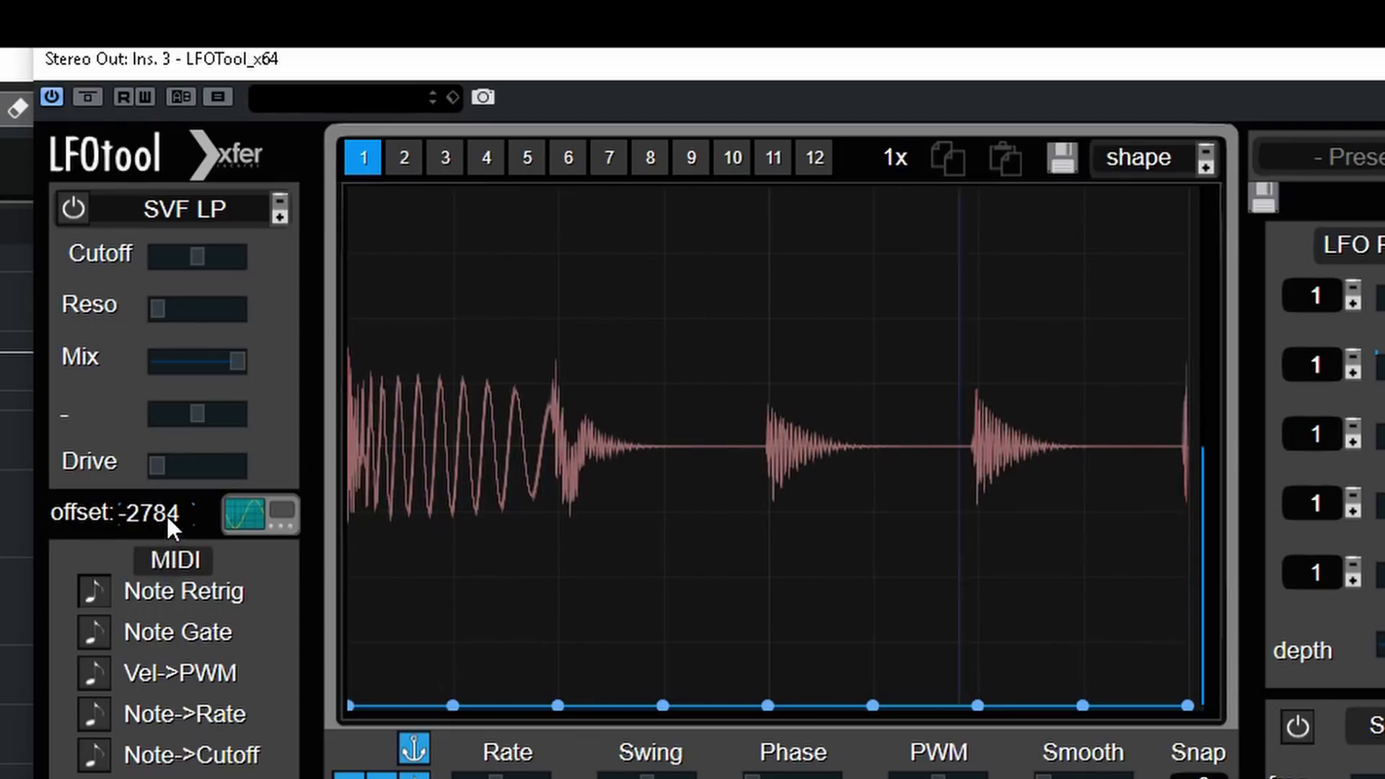
scroll(135, 512, "up", 3)
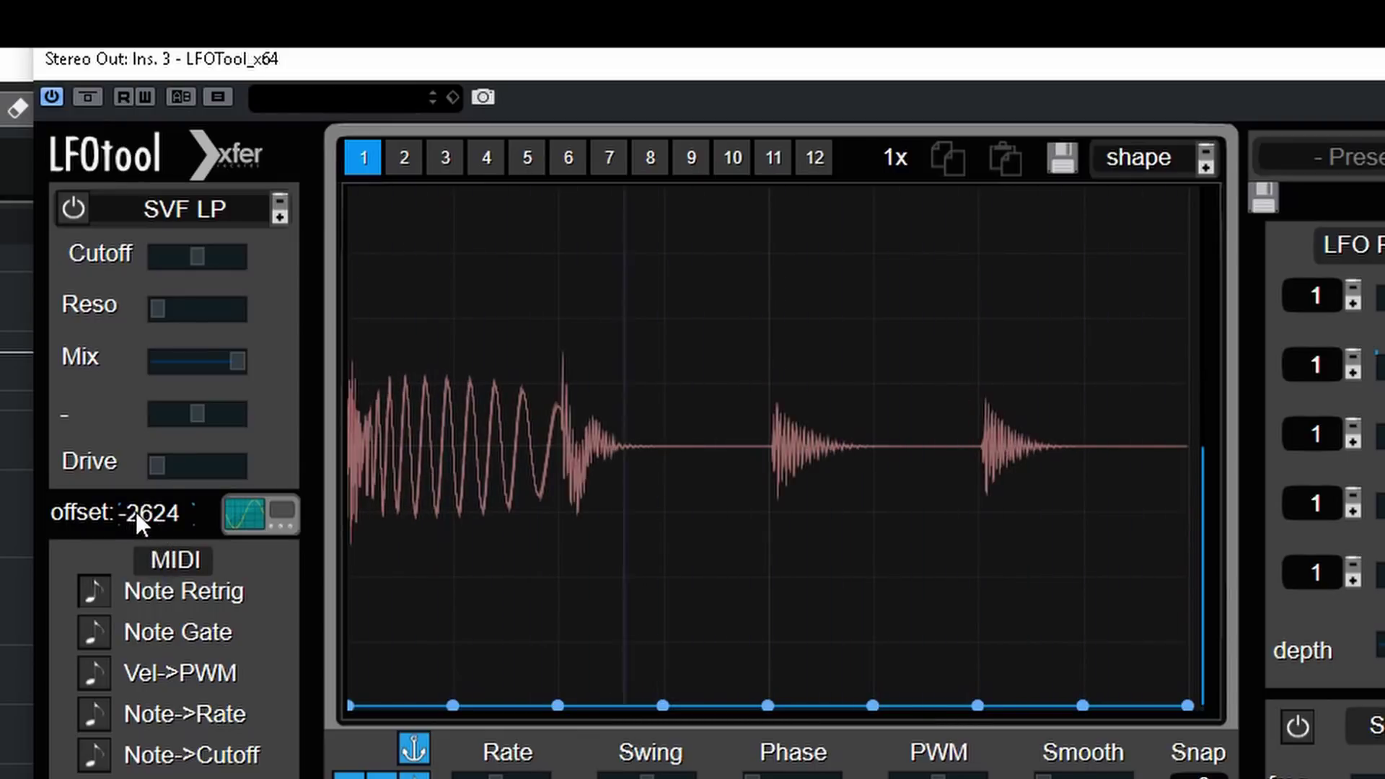
scroll(136, 512, "down", 1)
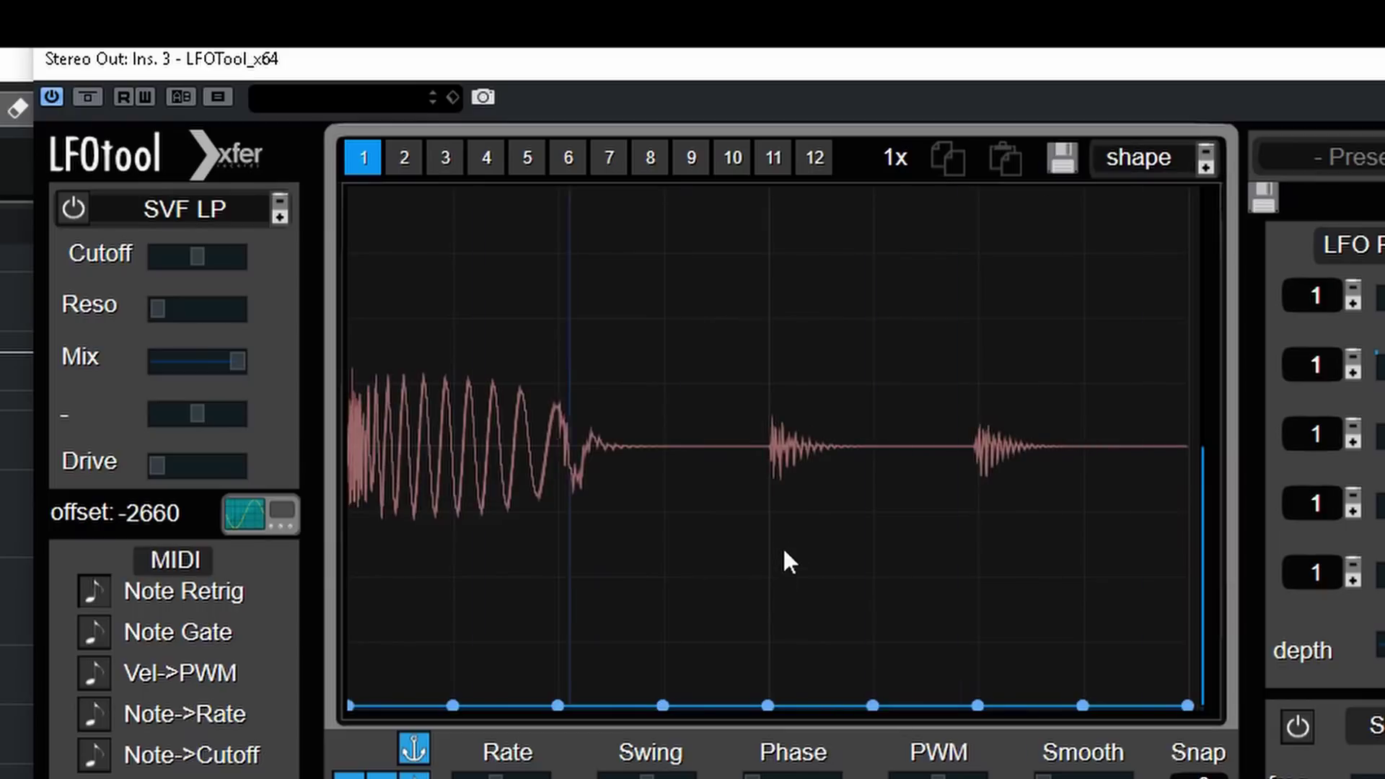
- Draw raised rectangular blocks in LFO 1's shape over the three bass hits, in the third, fifth and seventh grid divisions
left_click_drag(772, 396, 812, 148)
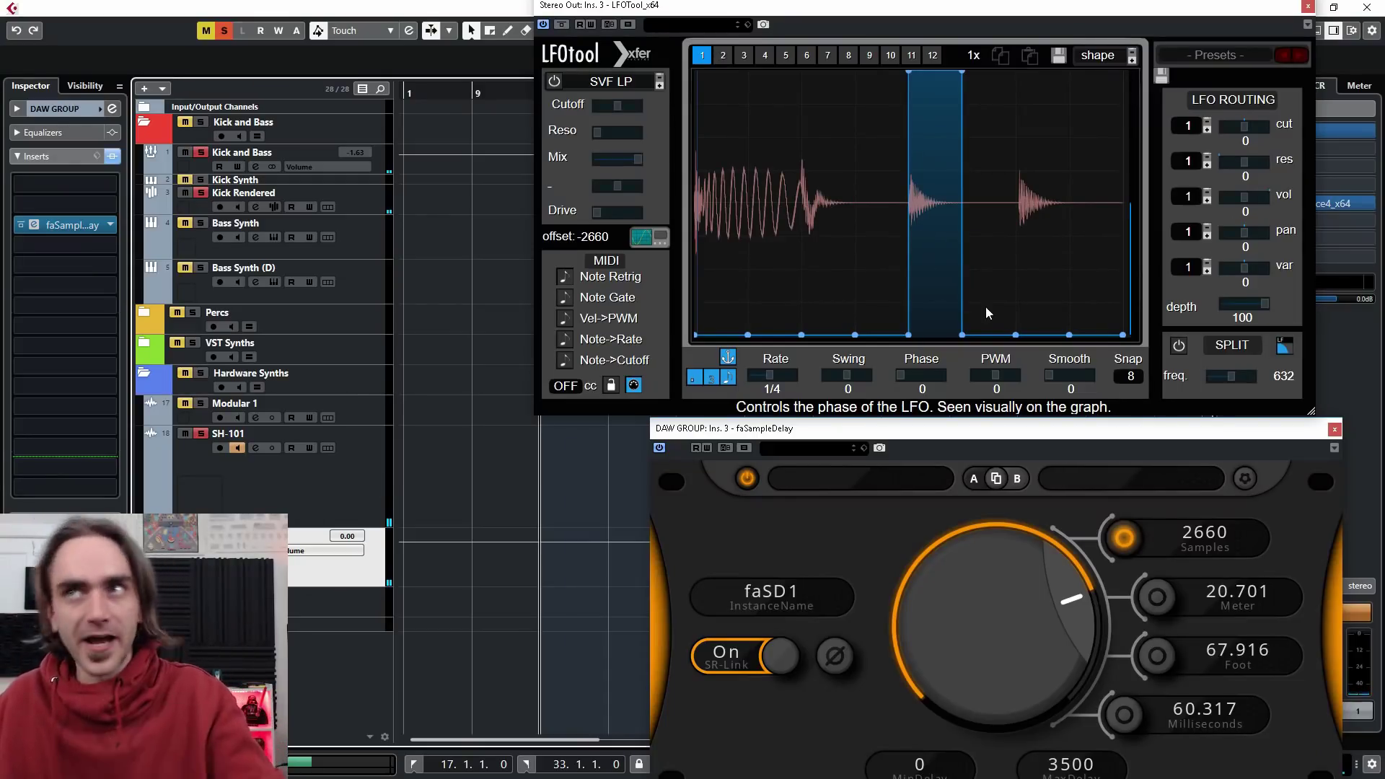
left_click_drag(1039, 173, 1027, 80)
left_click(828, 238)
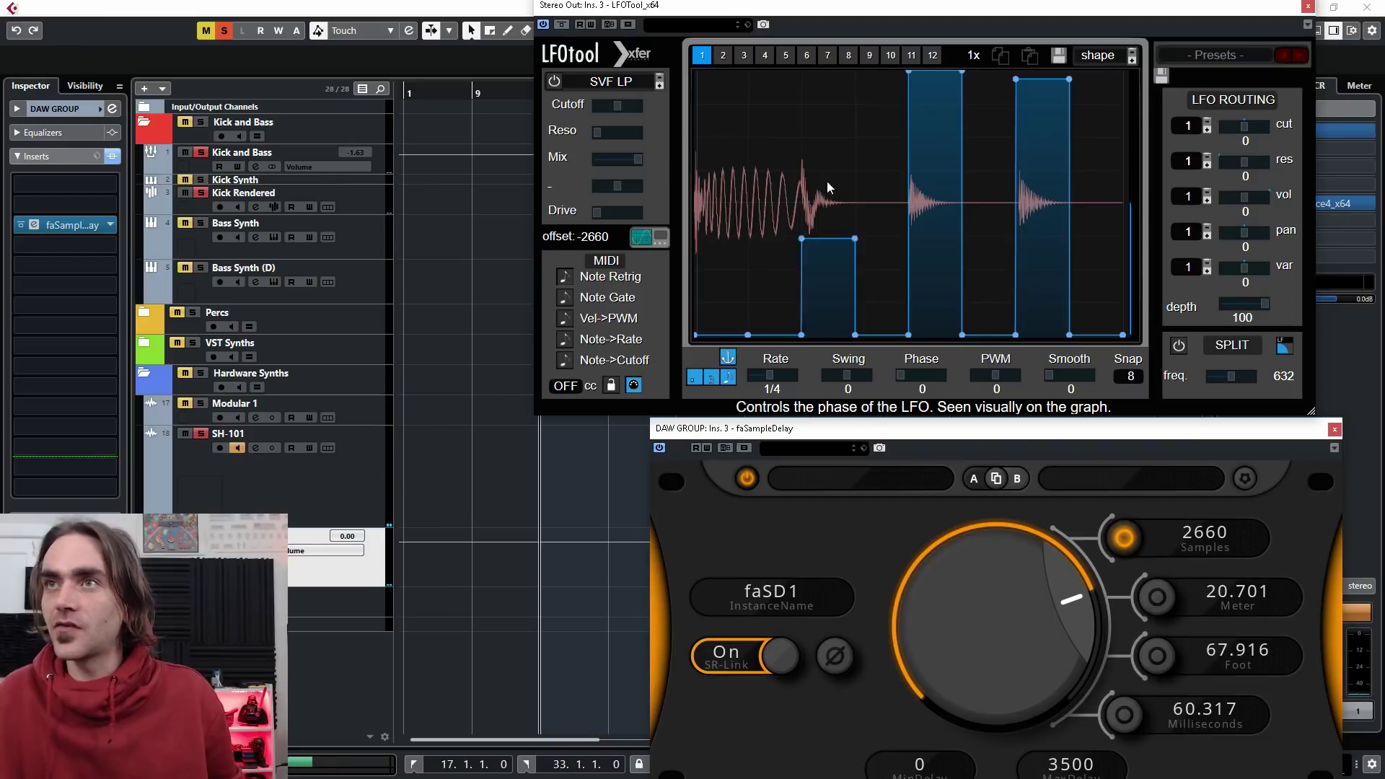
left_click_drag(828, 188, 828, 72)
mouse_move(1042, 171)
left_mouse_down()
mouse_move(906, 231)
mouse_move(822, 294)
mouse_move(945, 370)
left_mouse_up()
- Close the LFOTool and faSampleDelay plug-in windows
left_click(1306, 7)
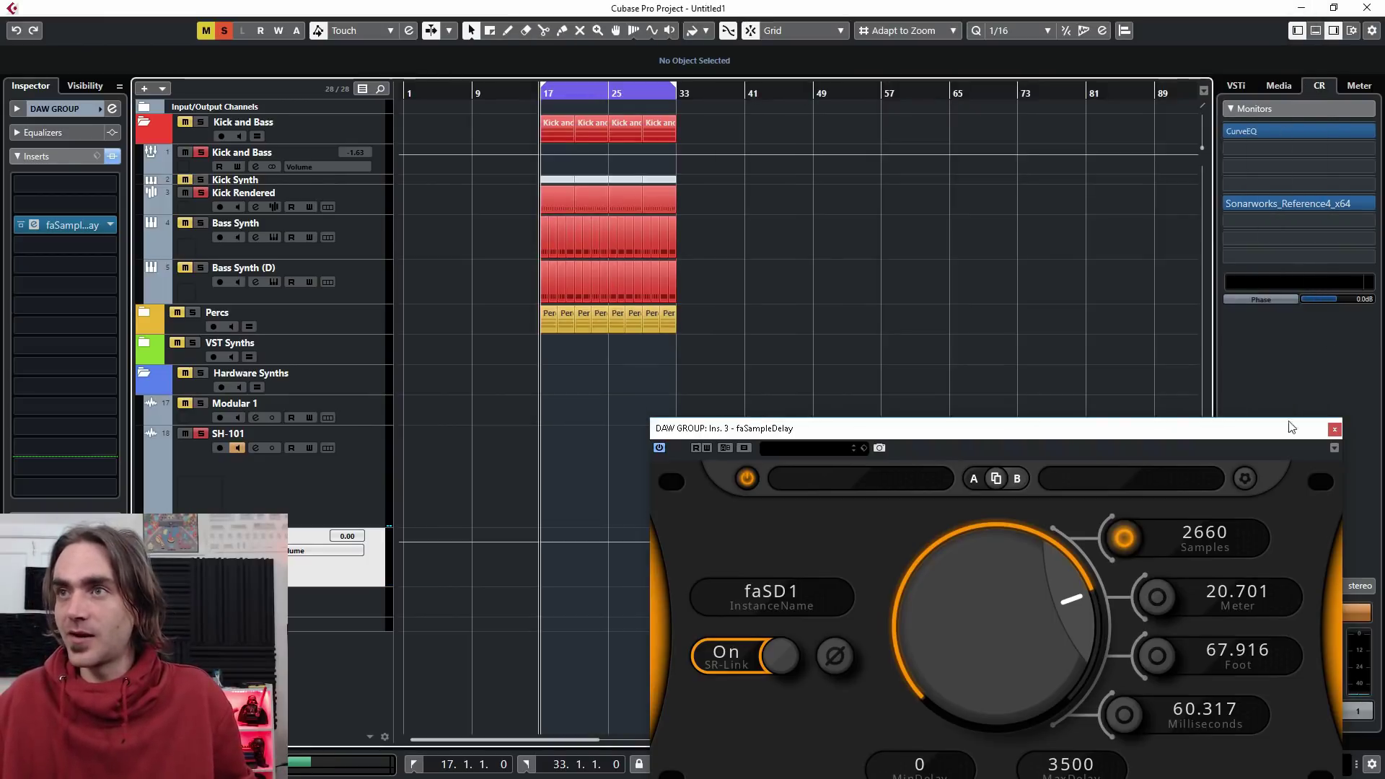
left_click(1334, 429)
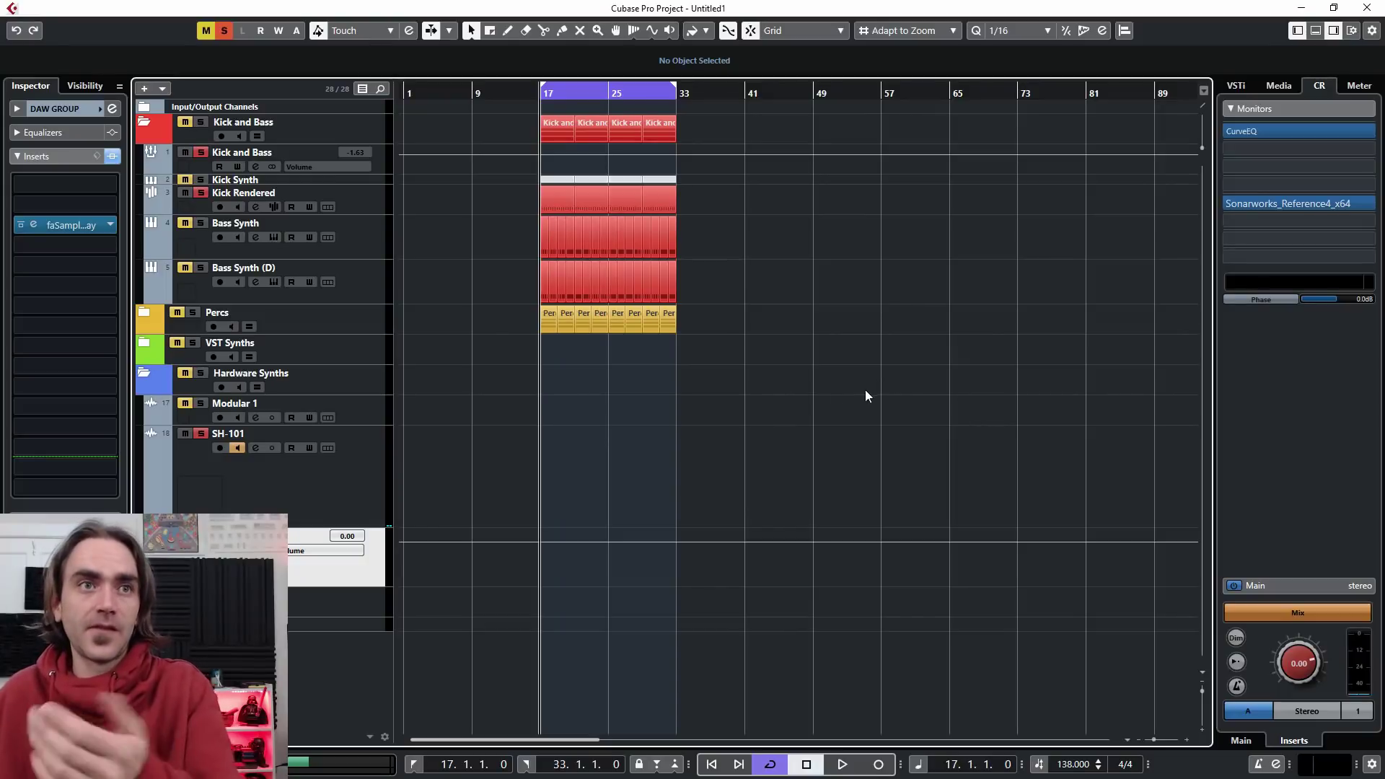